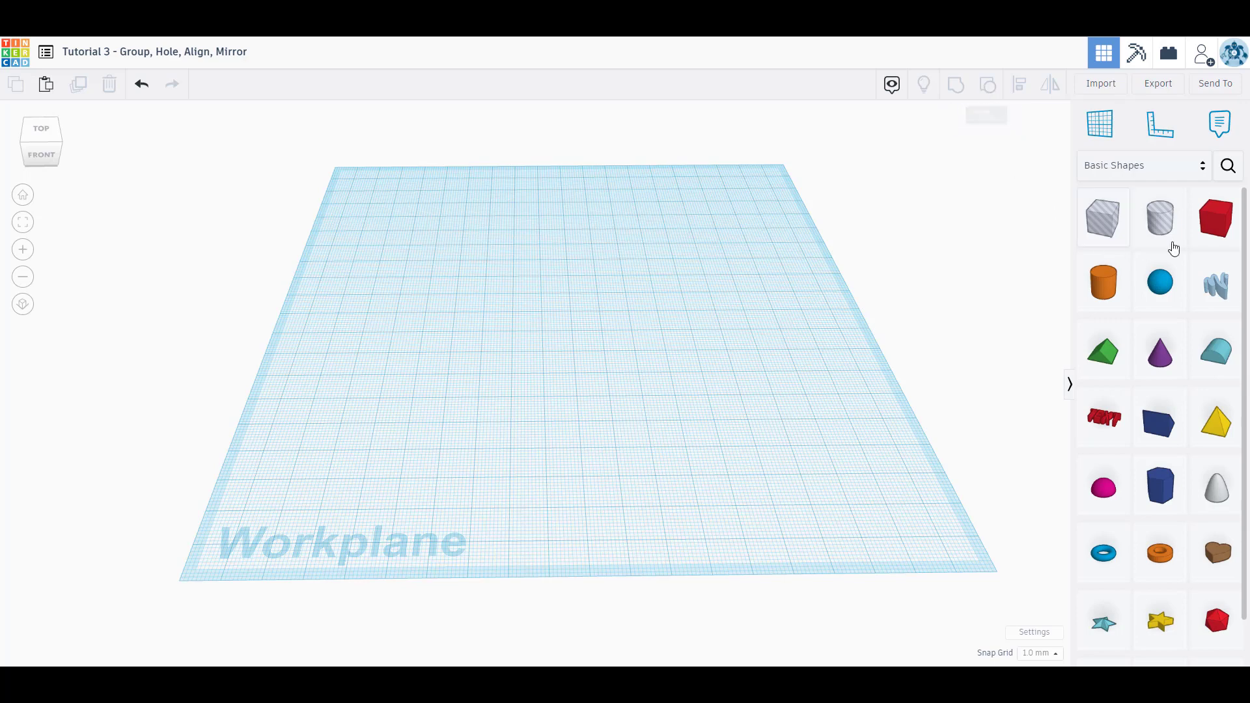
Add a box and a cylinder to the workplane and move the cylinder so it overlaps the box's right side.
left_click_drag(1214, 223, 491, 331)
left_click_drag(1111, 297, 601, 319)
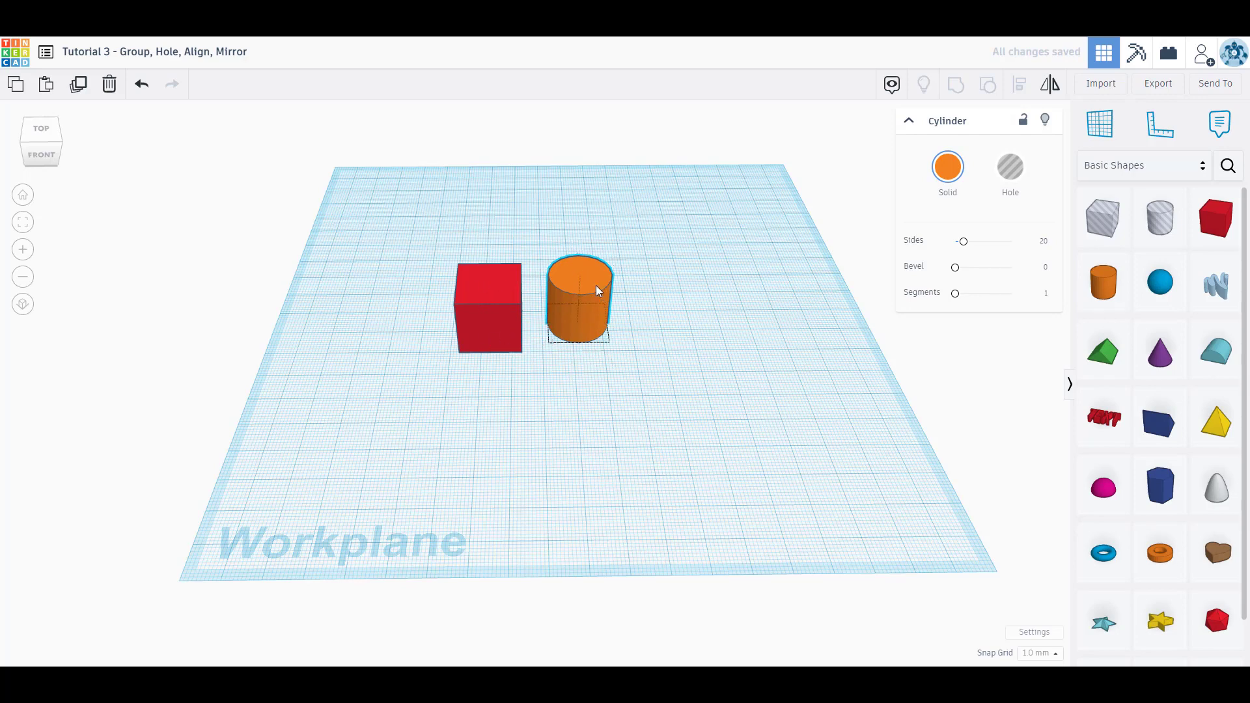
left_click_drag(596, 285, 534, 295)
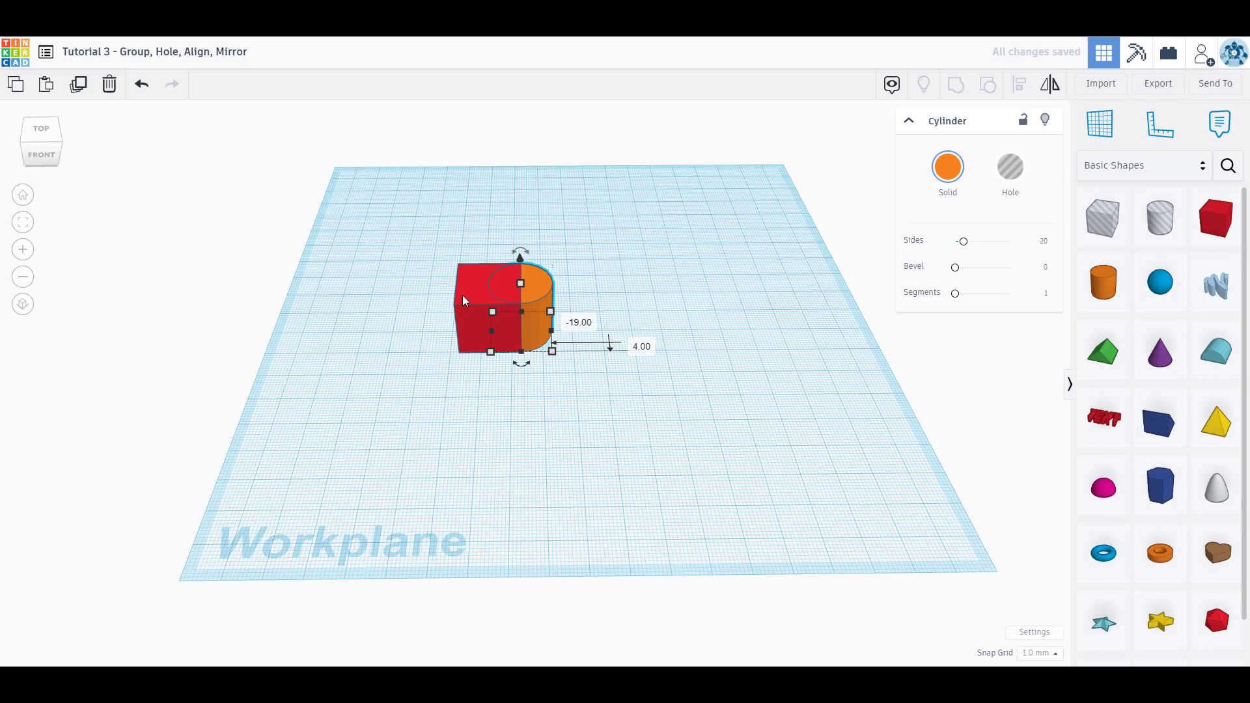
left_click(552, 392)
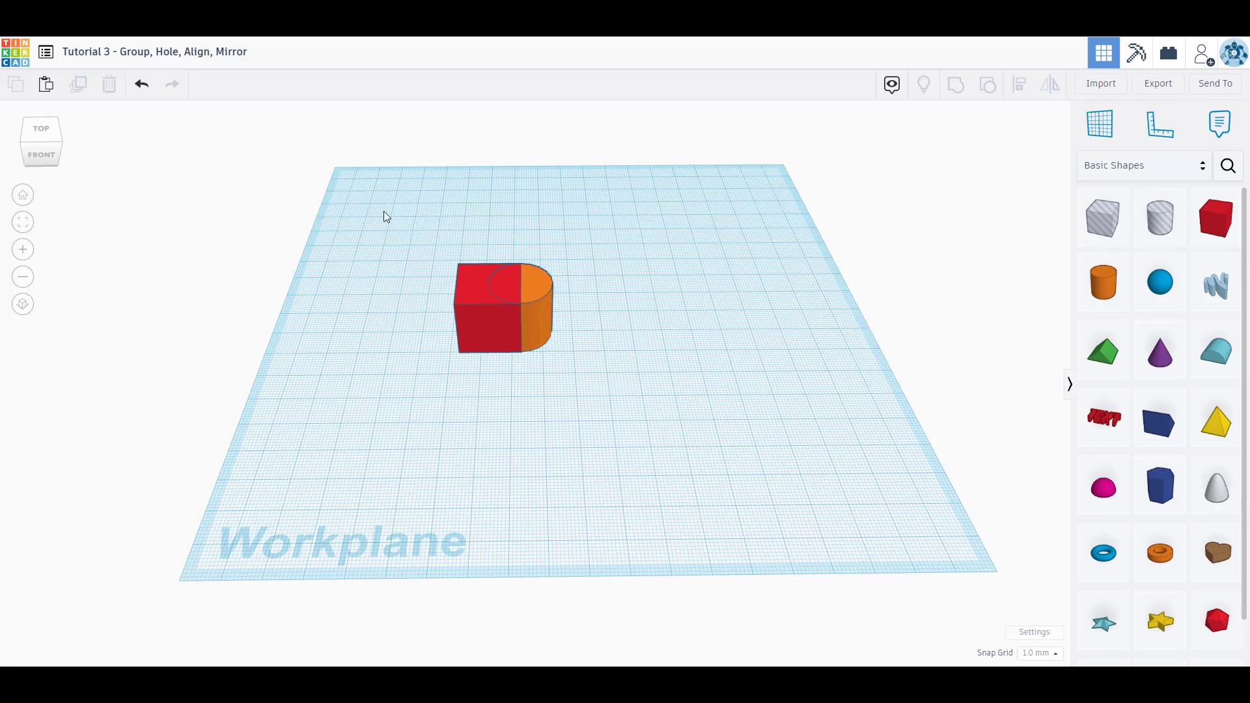
Select both the box and the overlapping cylinder and group them into one shape.
left_click(483, 337)
left_click(528, 297)
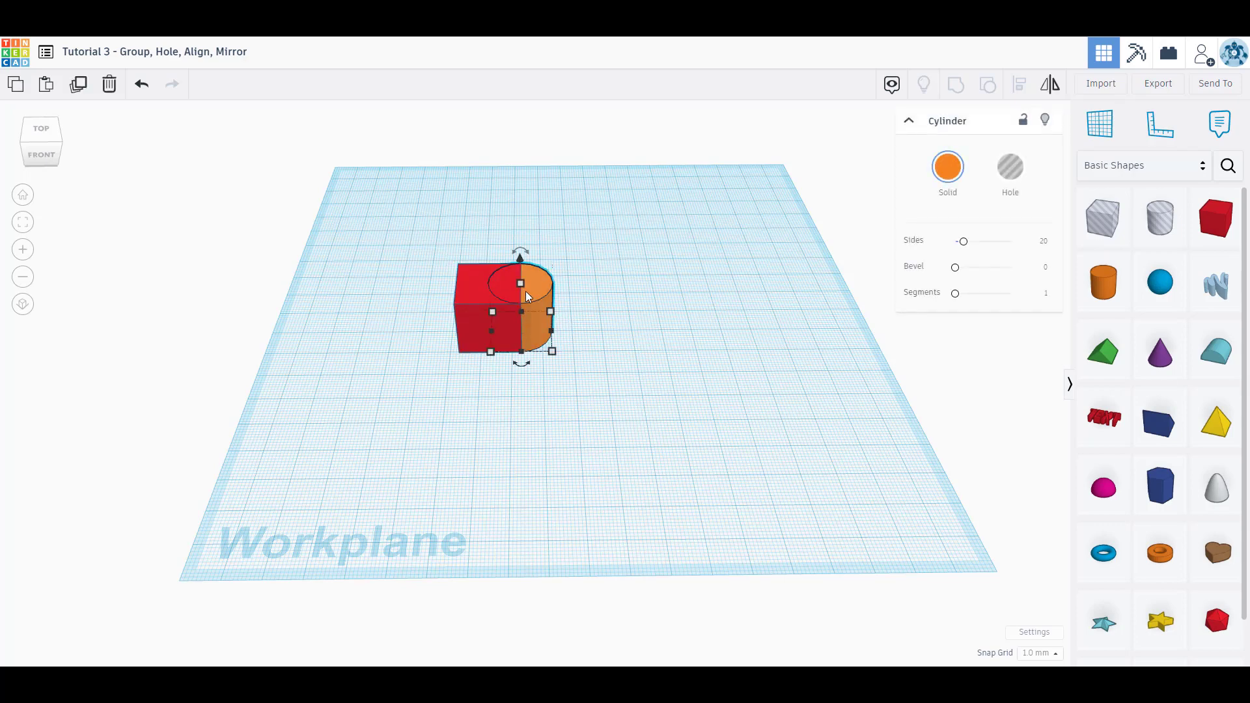
left_click(629, 328)
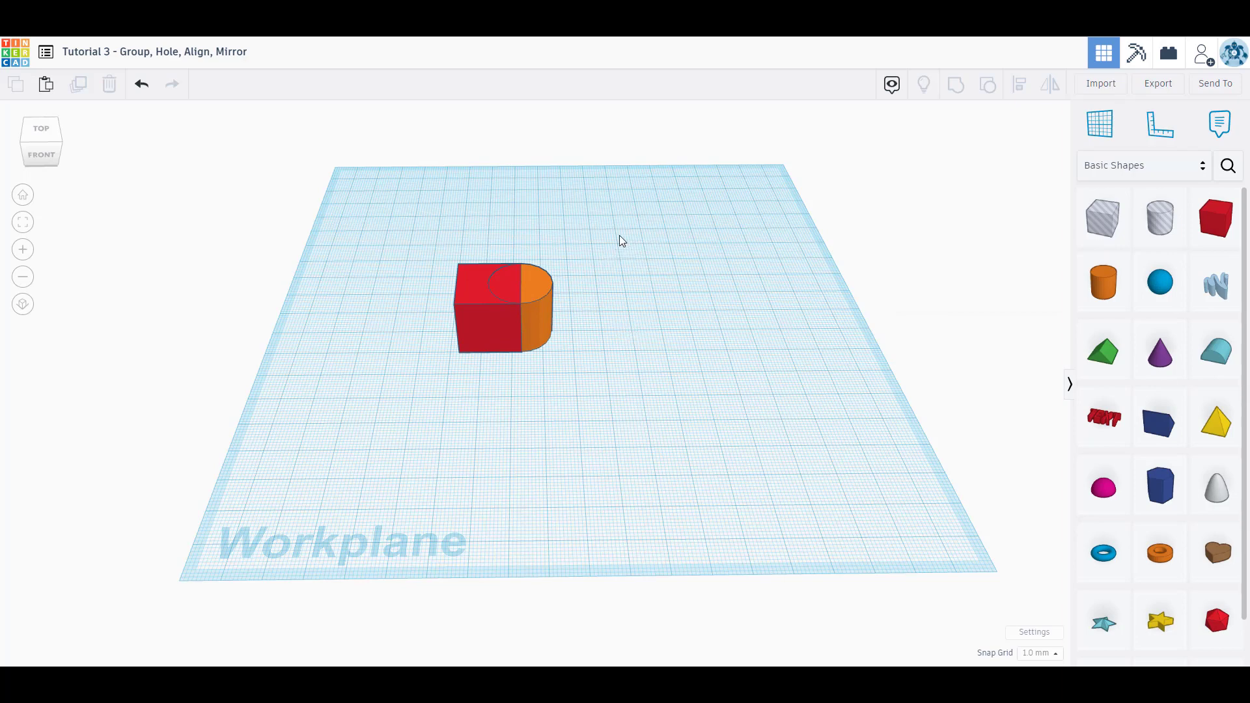
left_click_drag(621, 235, 382, 408)
left_click(579, 414)
left_click(534, 315)
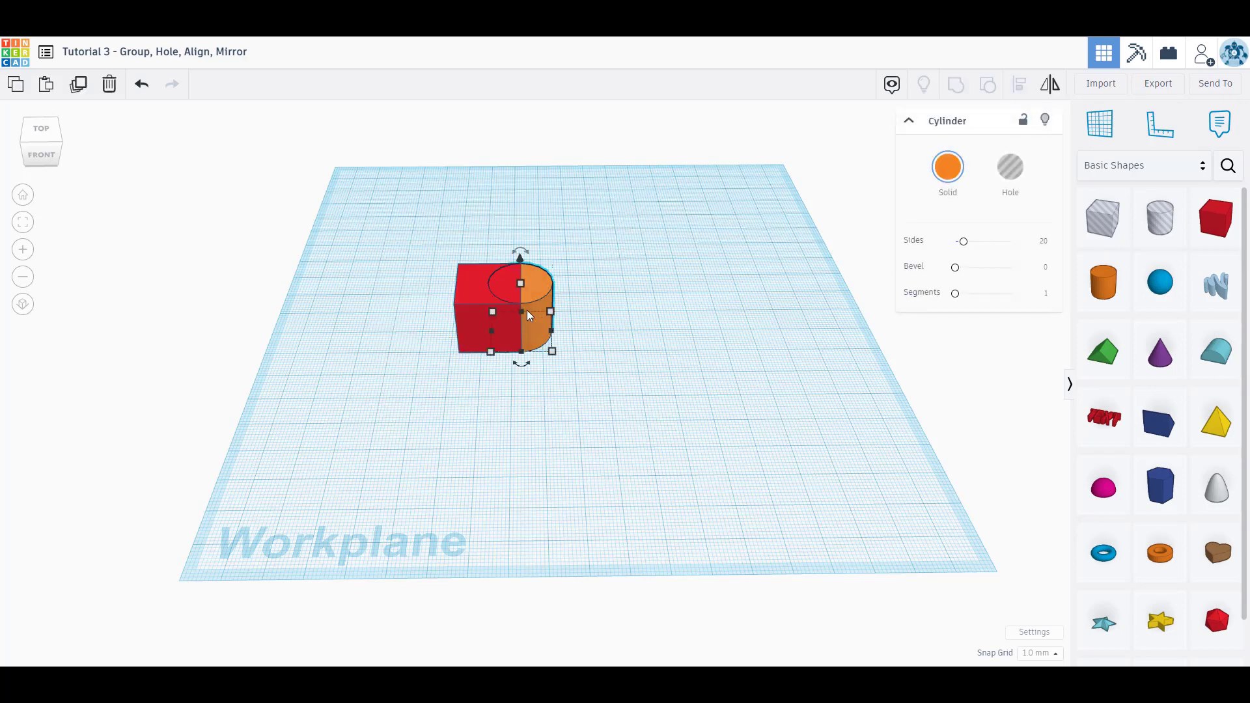
left_click(462, 294, "shift")
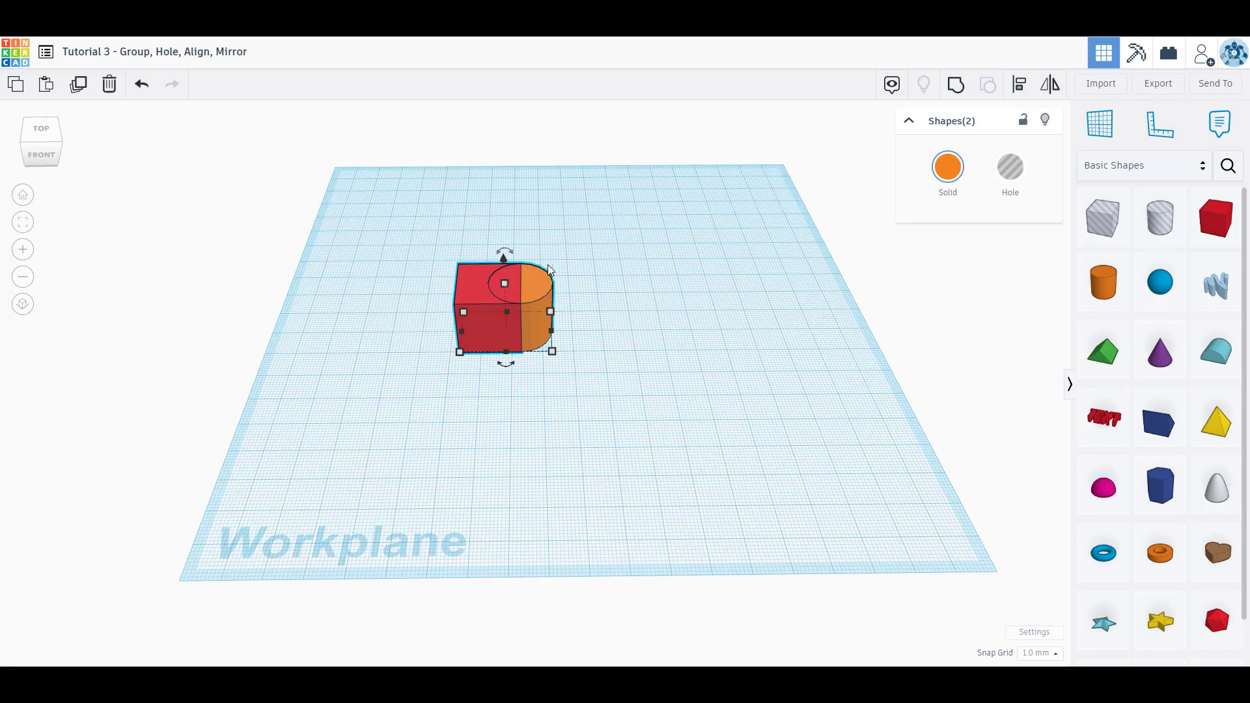
left_click(956, 85)
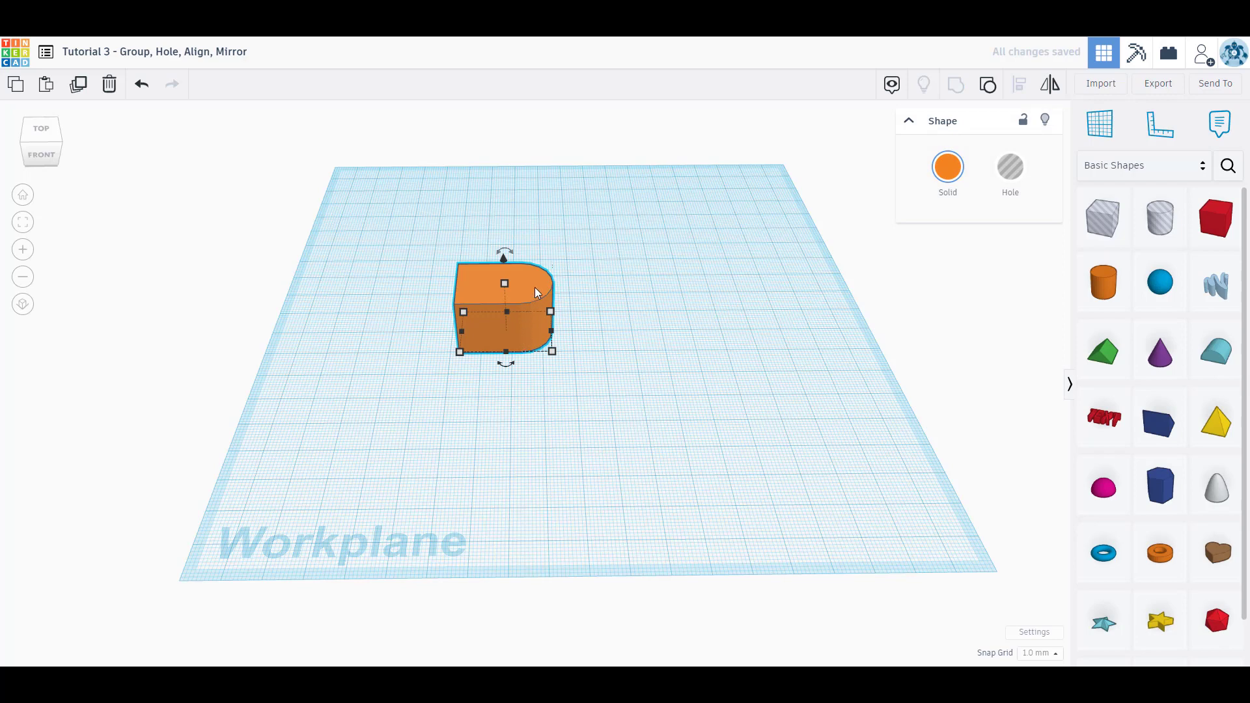
Move the grouped shape, shrink it to 14 mm deep, and ungroup it.
left_click_drag(535, 292, 575, 311)
left_click_drag(625, 349, 603, 337)
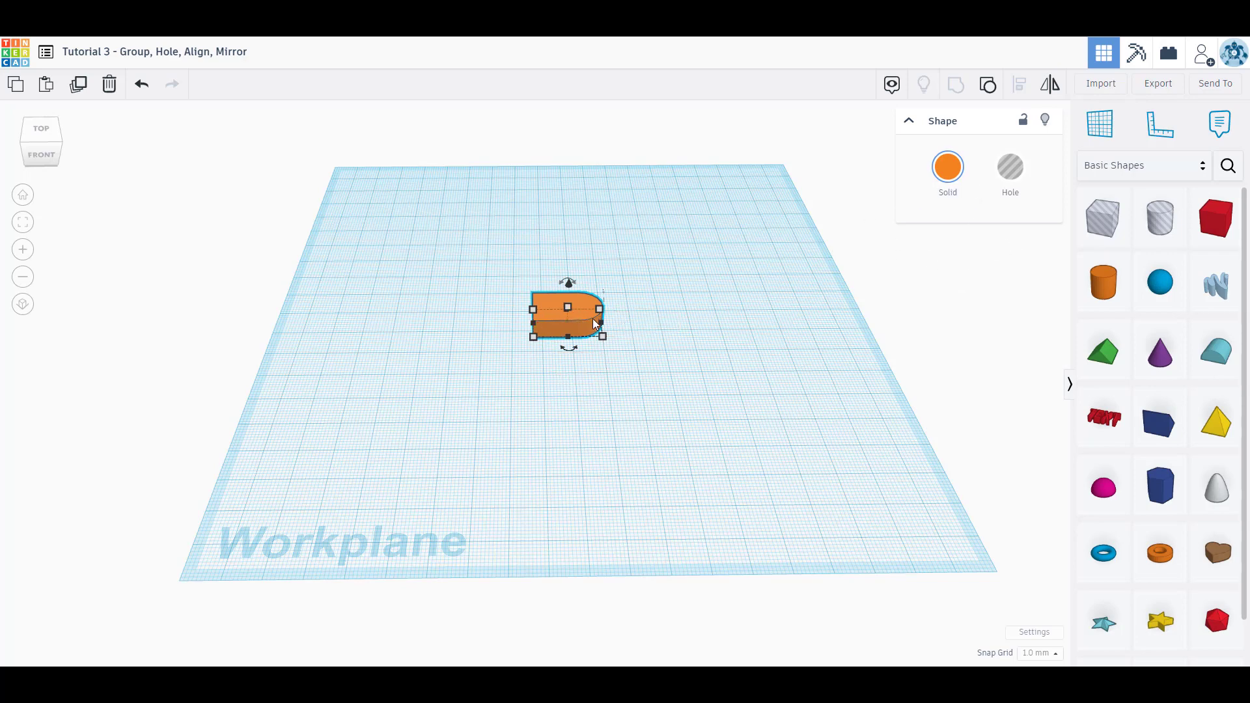
left_click(987, 89)
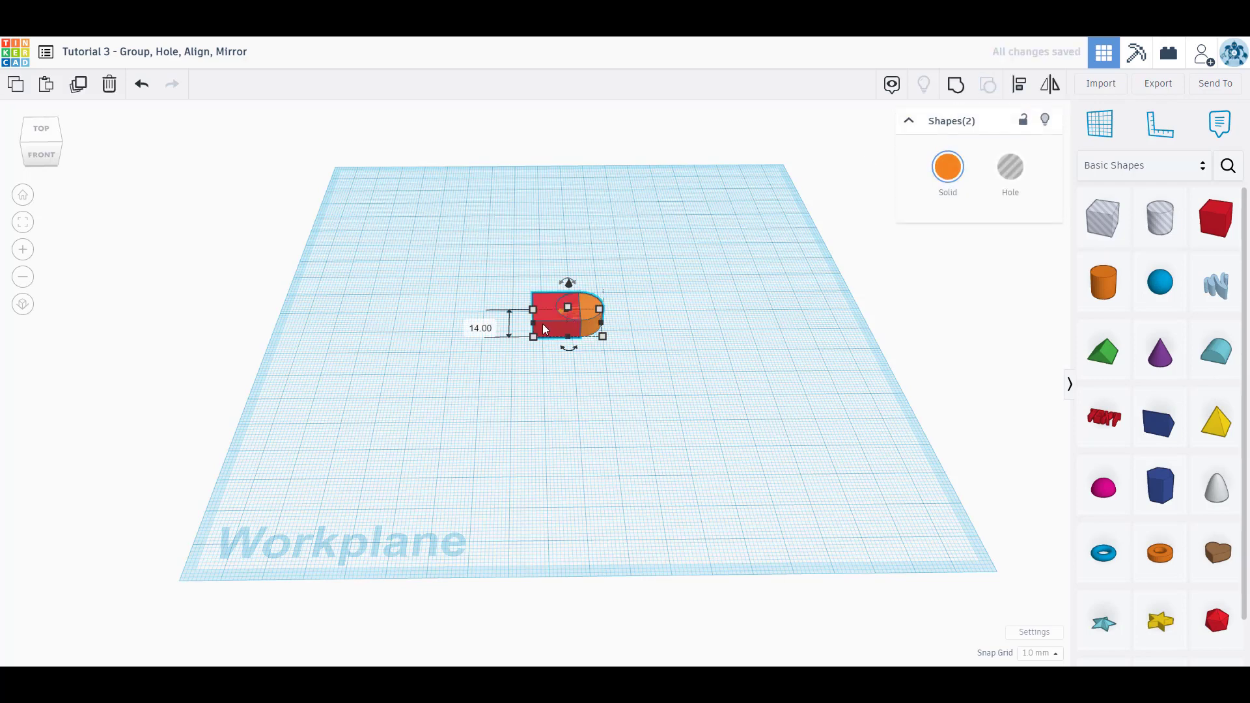
left_click(630, 416)
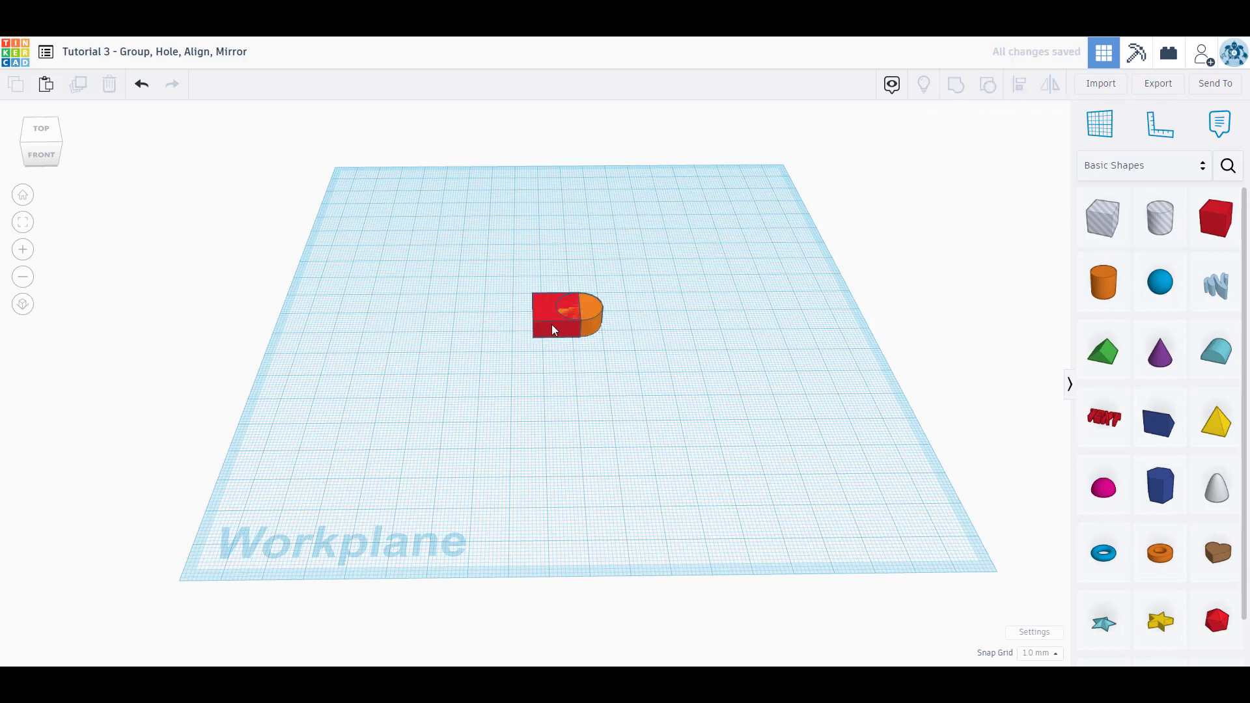
Round the box's edges and set the cylinder to 64 sides with a 1.54 bevel.
left_click(553, 324)
left_click_drag(955, 248, 1046, 250)
left_click(595, 313)
left_click_drag(958, 274, 993, 274)
Group the edited box and cylinder back into a single shape.
left_click(609, 369)
left_click_drag(627, 349, 470, 265)
key("ctrl+g")
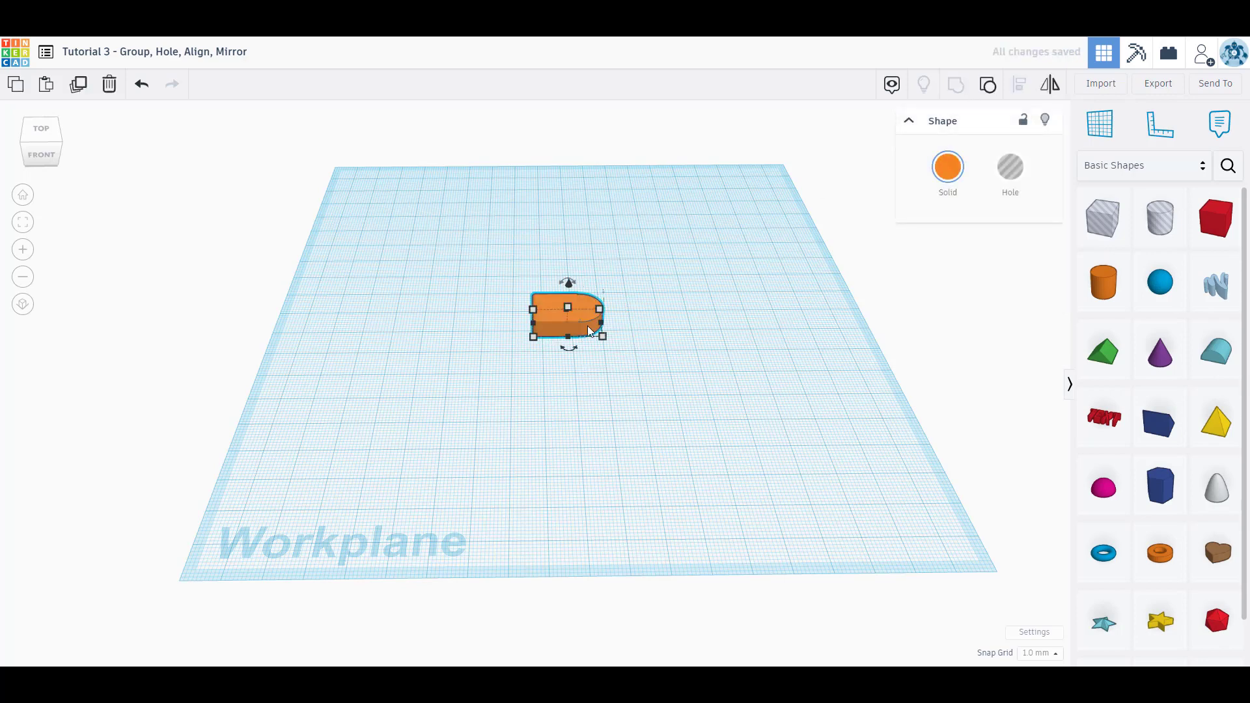
Try white, purple, dark purple, black and magenta preset colours on the grouped shape.
scroll(583, 350, "up", 5)
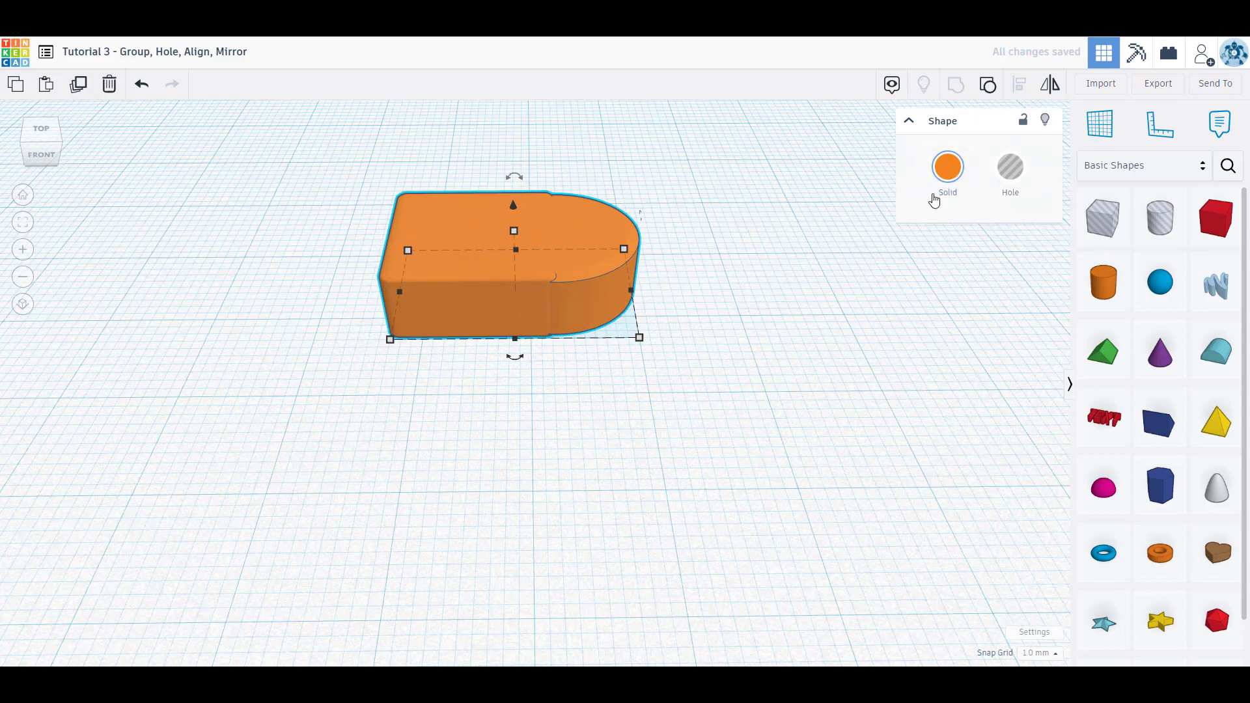
left_click(954, 169)
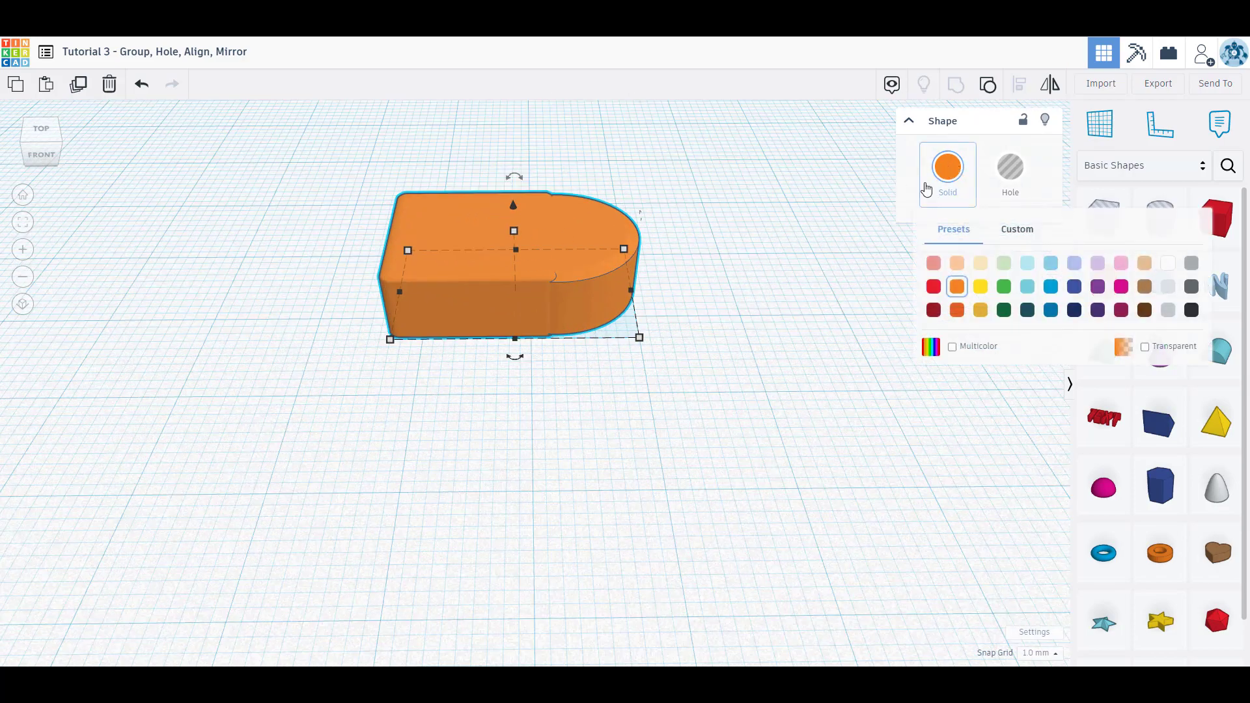
left_click(1169, 264)
left_click(948, 167)
left_click(1098, 287)
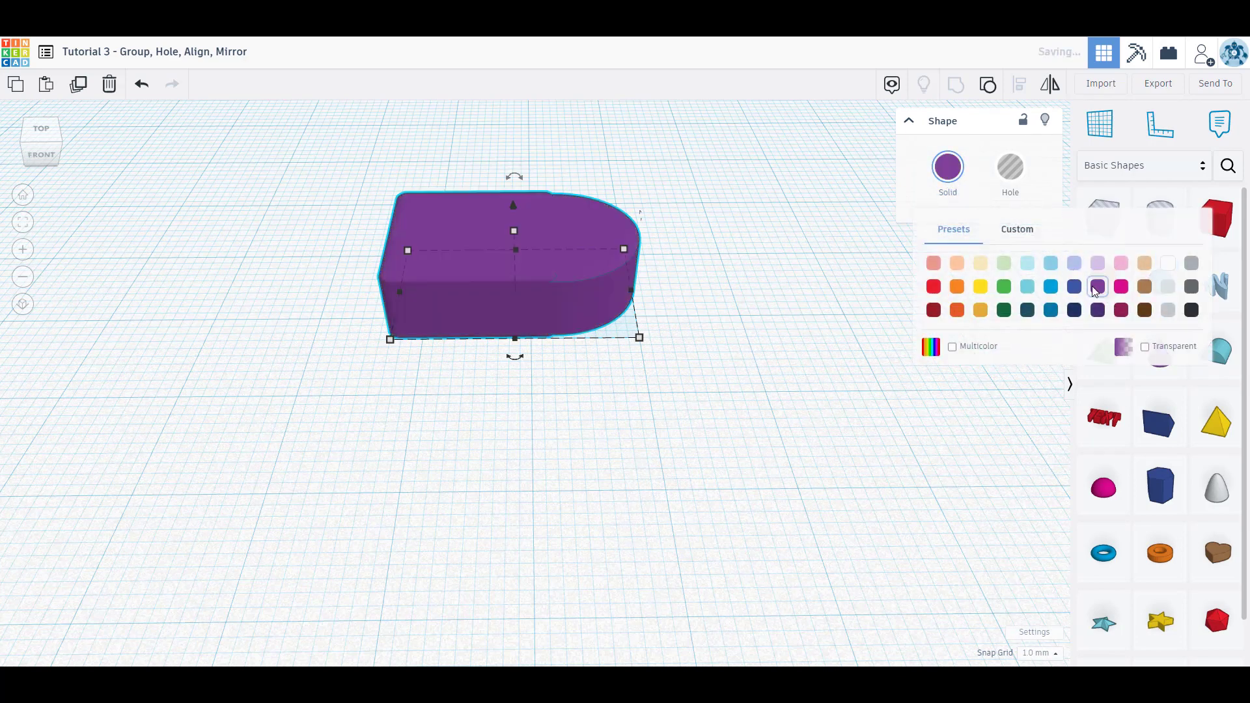
left_click(946, 173)
left_click(1100, 310)
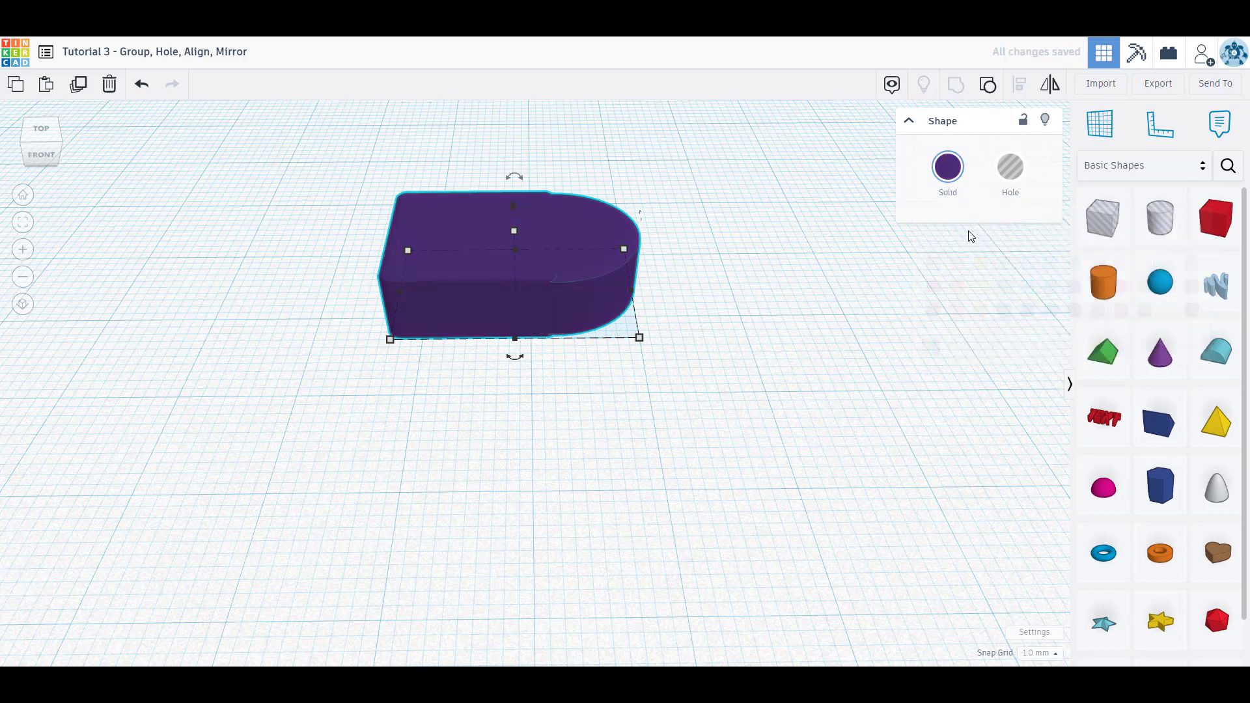
left_click(944, 171)
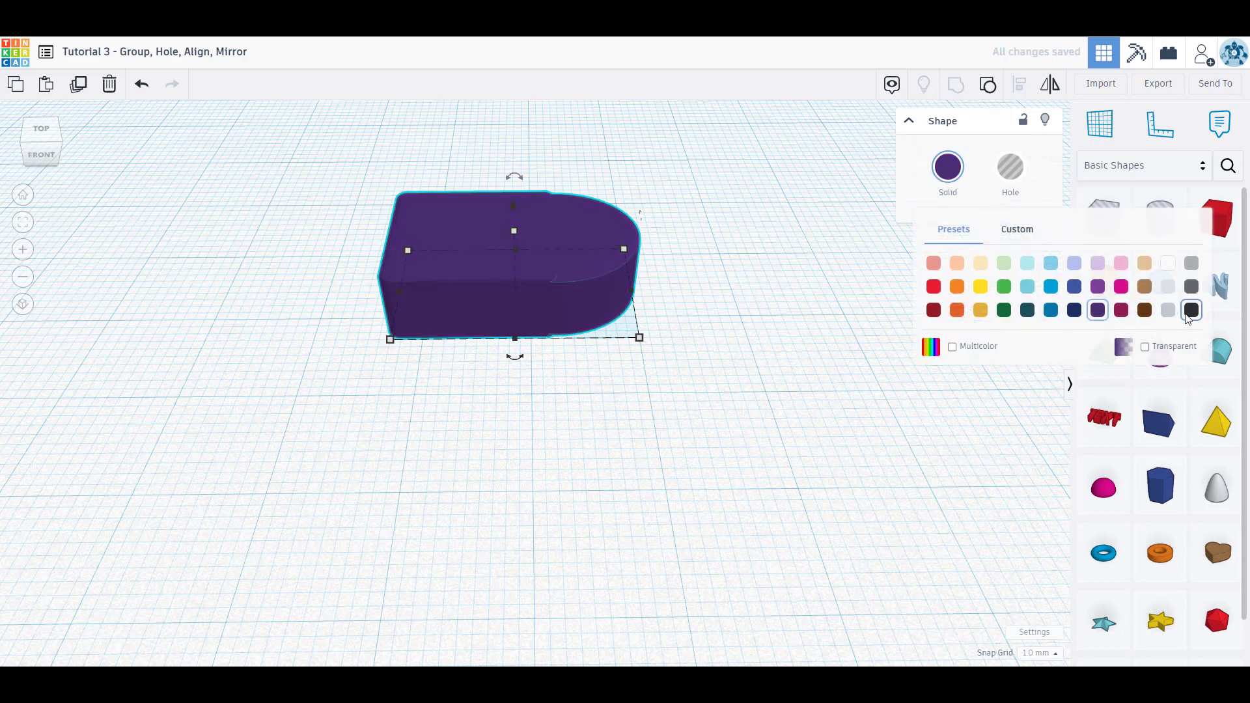
left_click(1188, 308)
left_click(954, 204)
left_click(1121, 286)
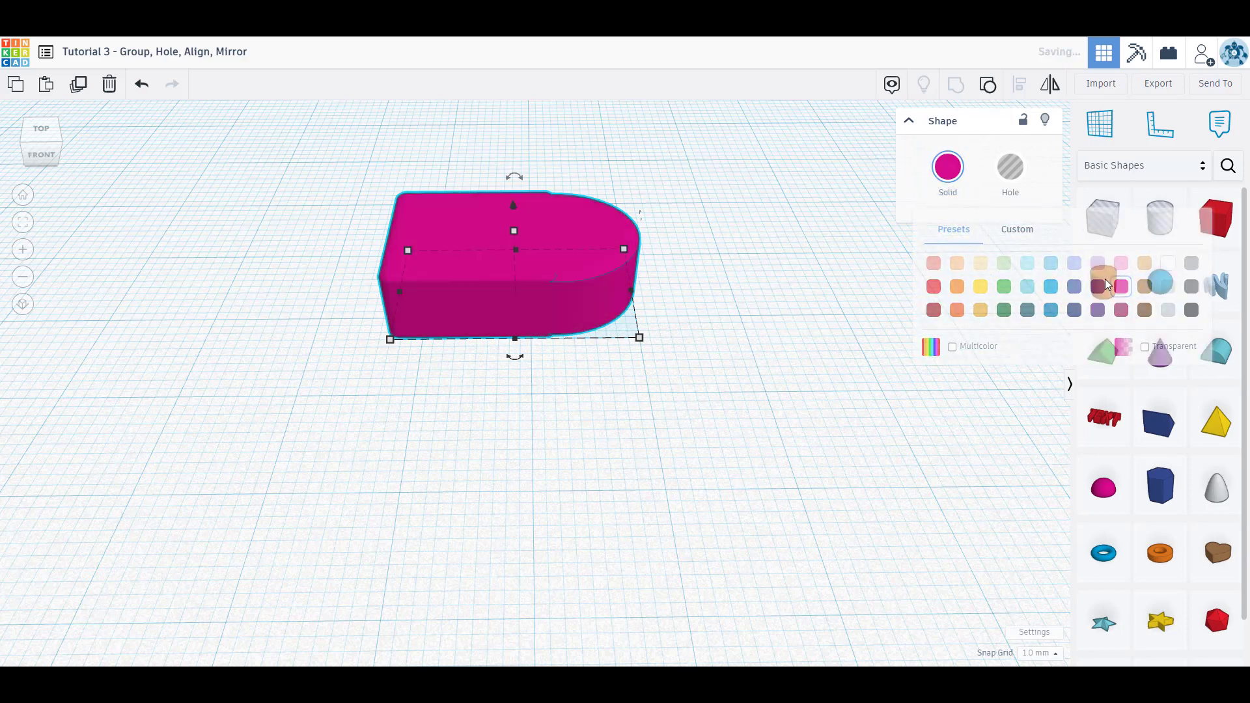
Try pale yellow and light red on the grouped shape, settling on the bright red preset.
left_click(970, 197)
left_click(980, 263)
left_click(949, 189)
left_click(933, 263)
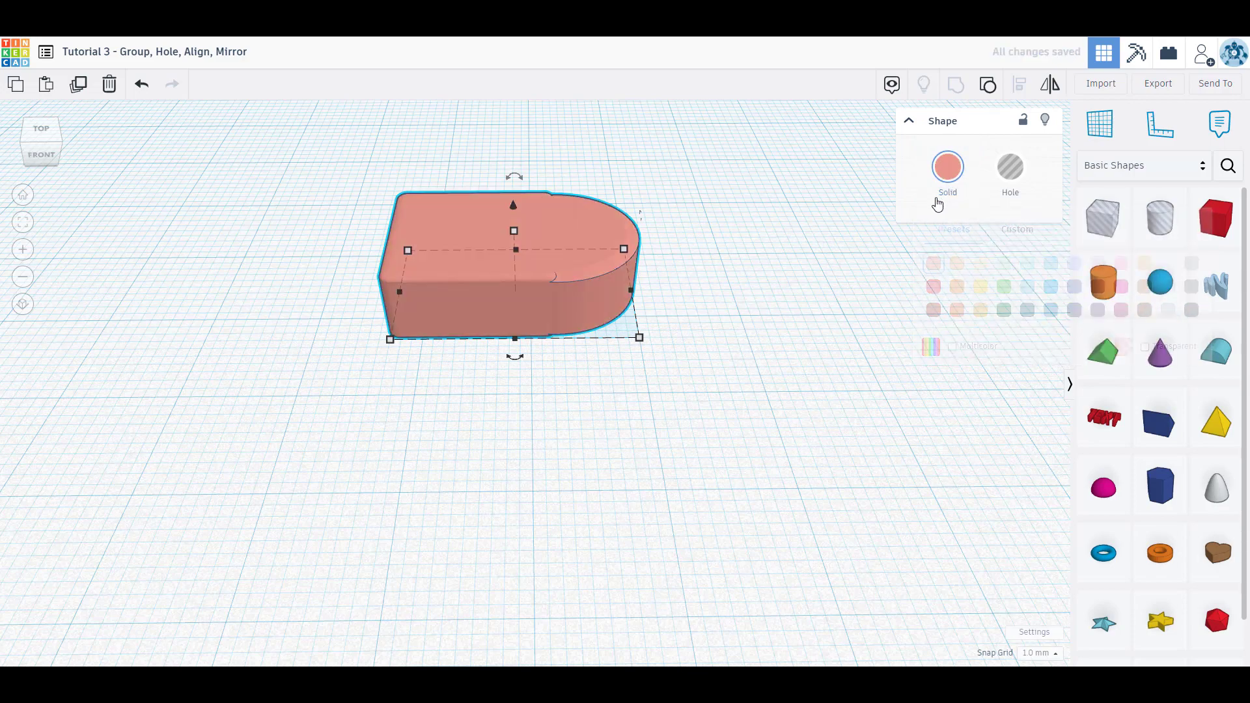
left_click(943, 194)
left_click(933, 287)
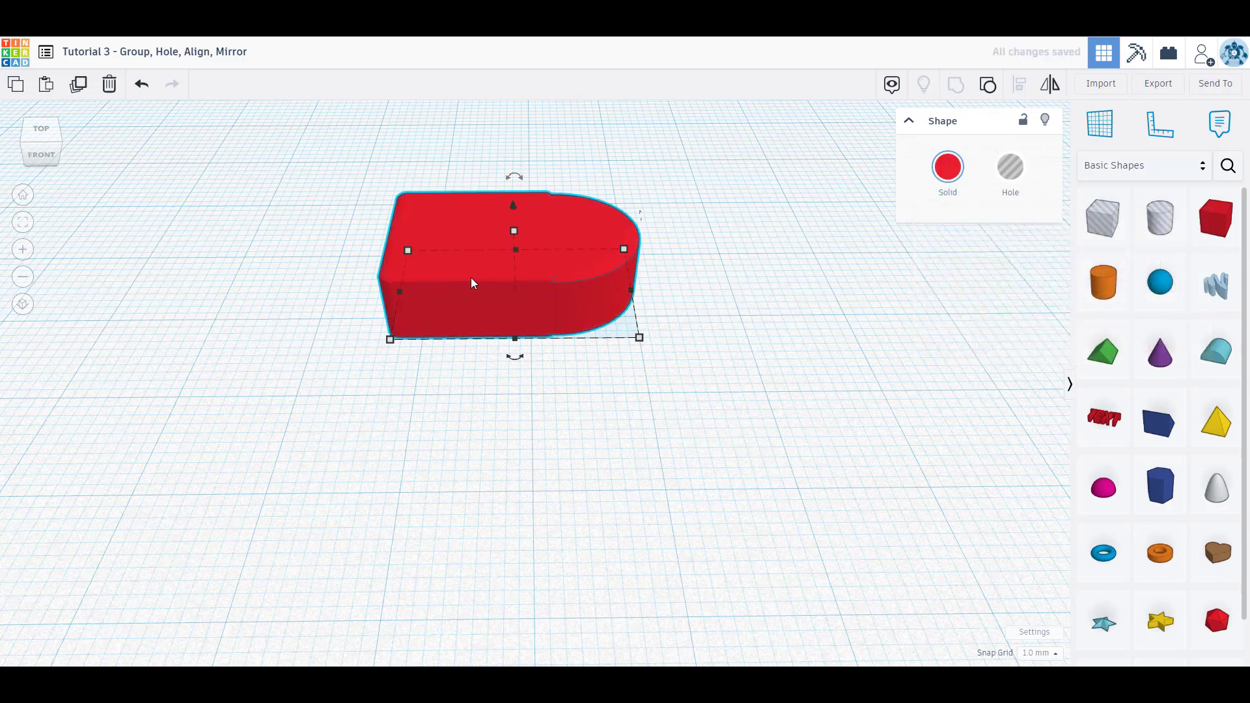
Ungroup the shape and move the cylinder clear of the box, toward the front of the workplane.
scroll(470, 280, "down", 3)
scroll(470, 278, "down", 4)
mouse_move(467, 278)
left_mouse_down()
mouse_move(505, 310)
mouse_move(488, 264)
left_mouse_up()
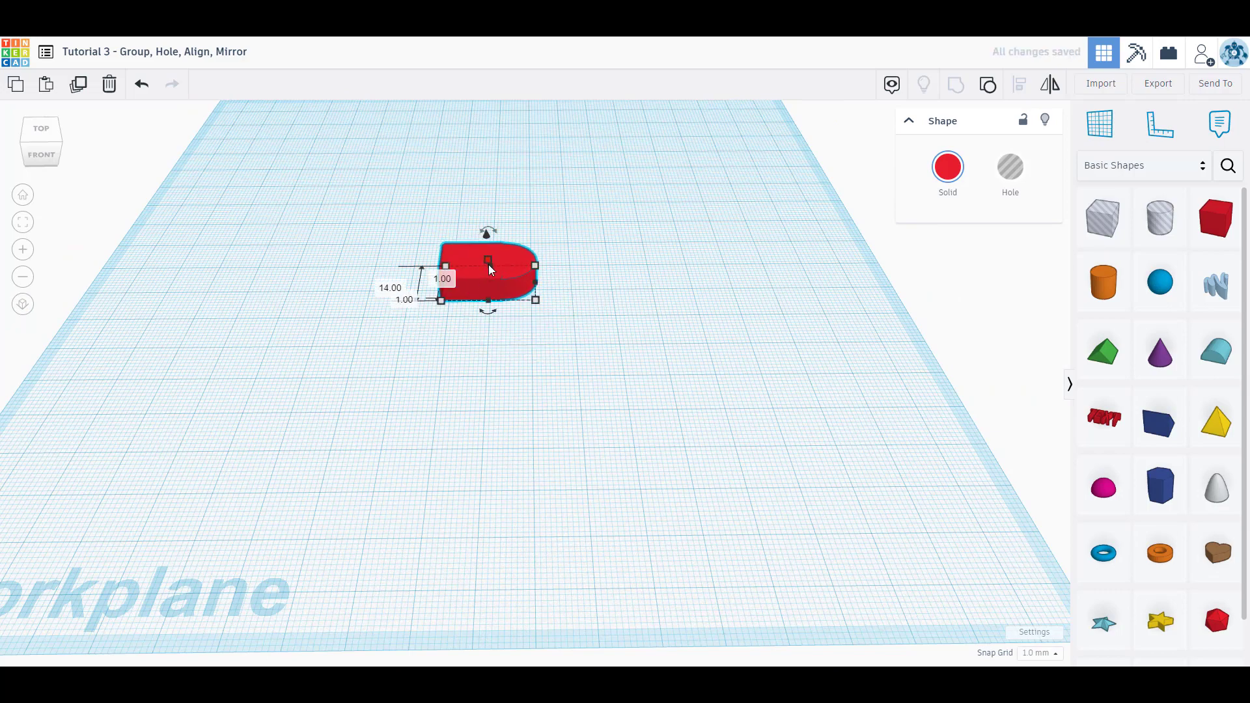
left_click(988, 87)
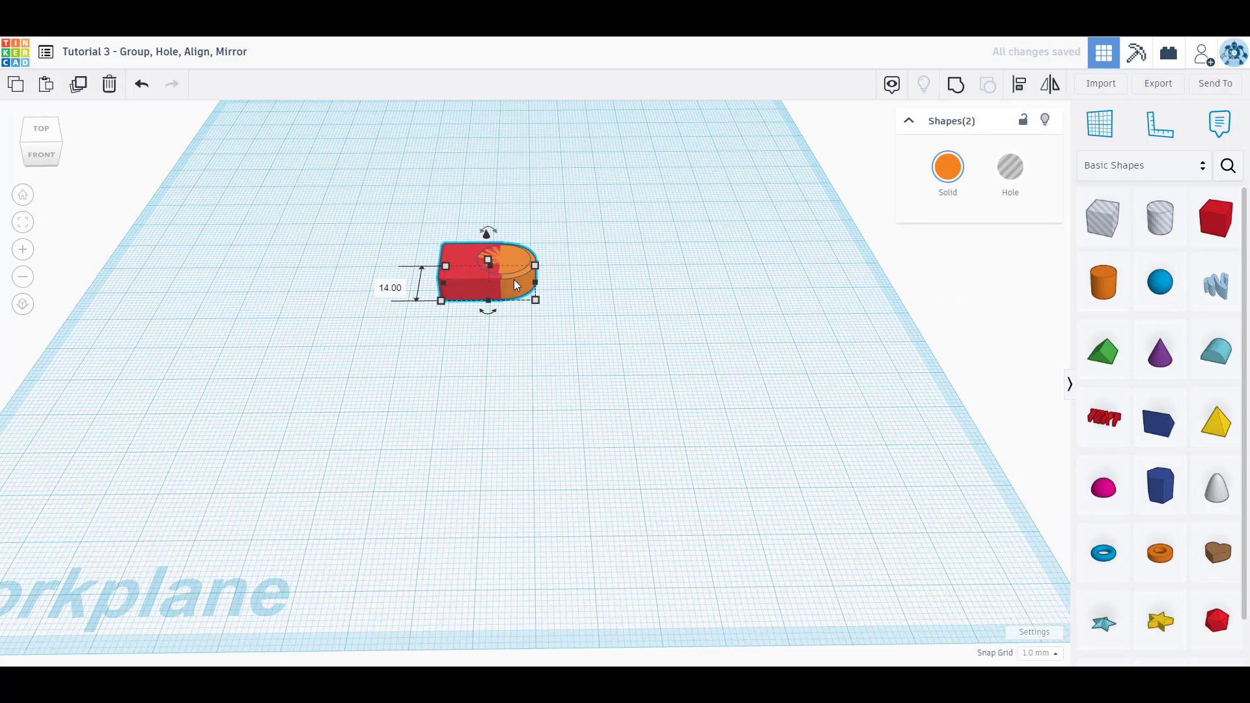
left_click_drag(514, 279, 418, 328)
left_click(650, 292)
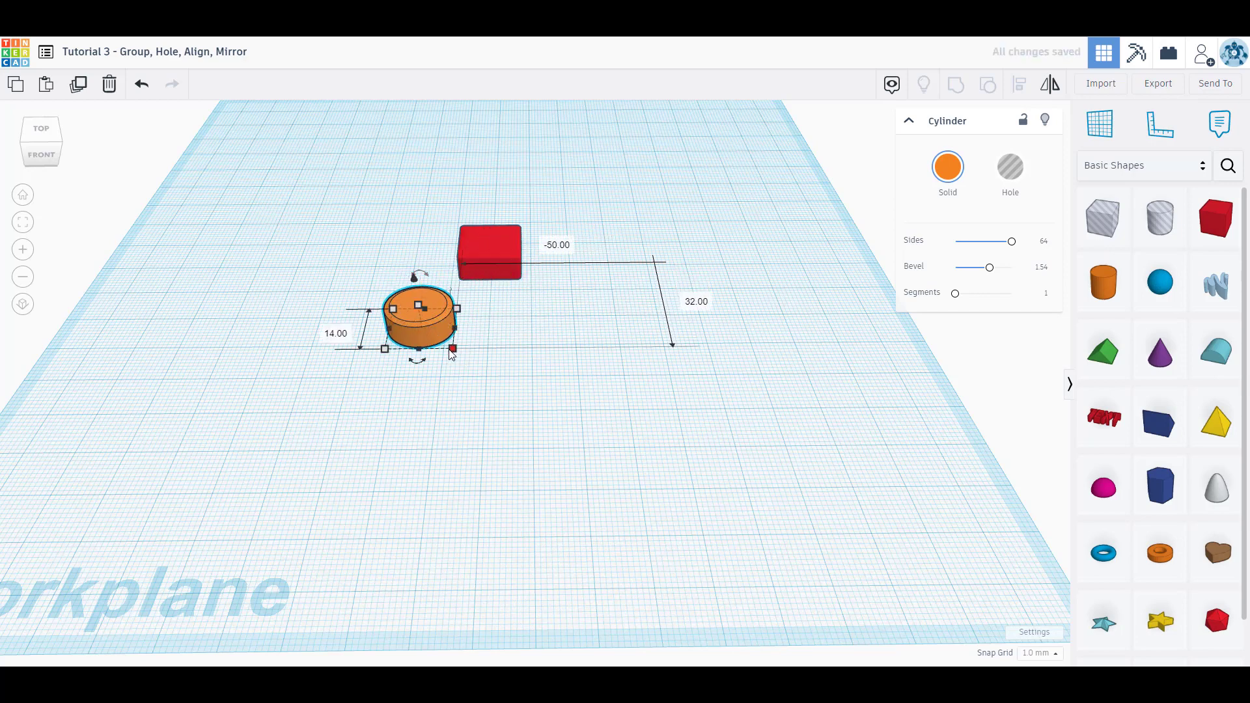
Enlarge the cylinder until it is wider than the box and move it 13 mm back to overlap the box's front.
left_click_drag(452, 355, 485, 287)
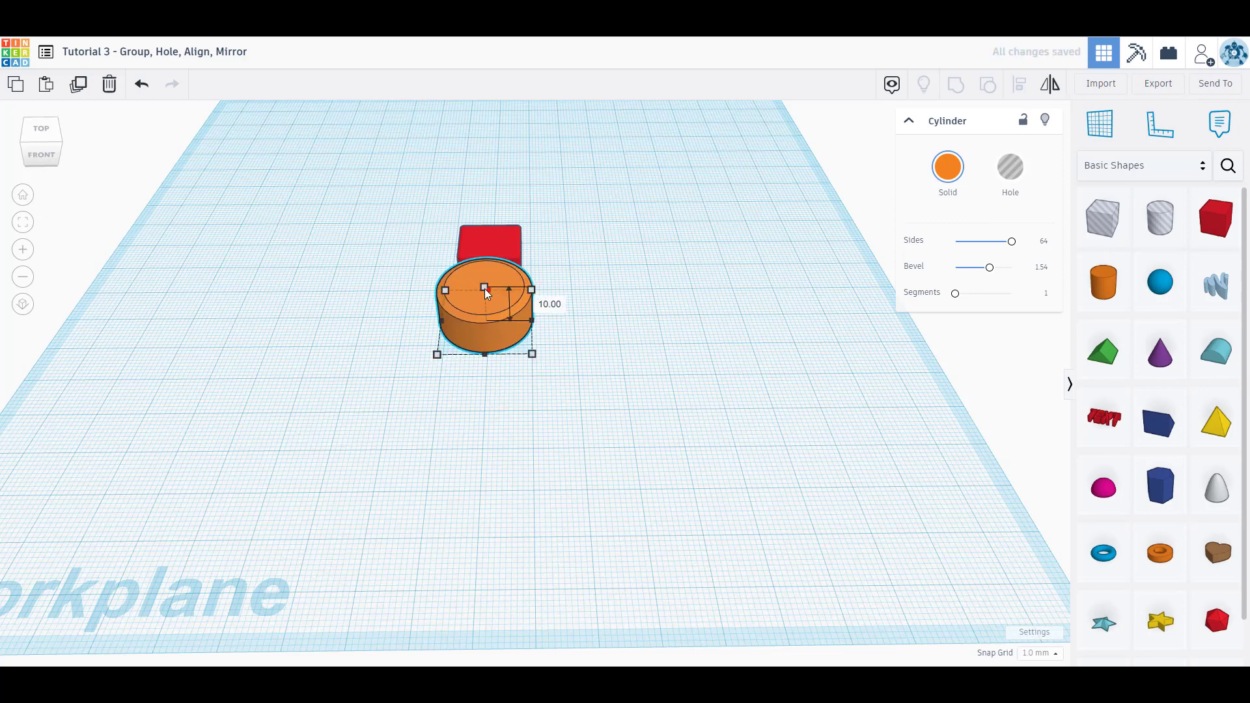
right_click_drag(557, 264, 559, 355)
left_click(492, 354)
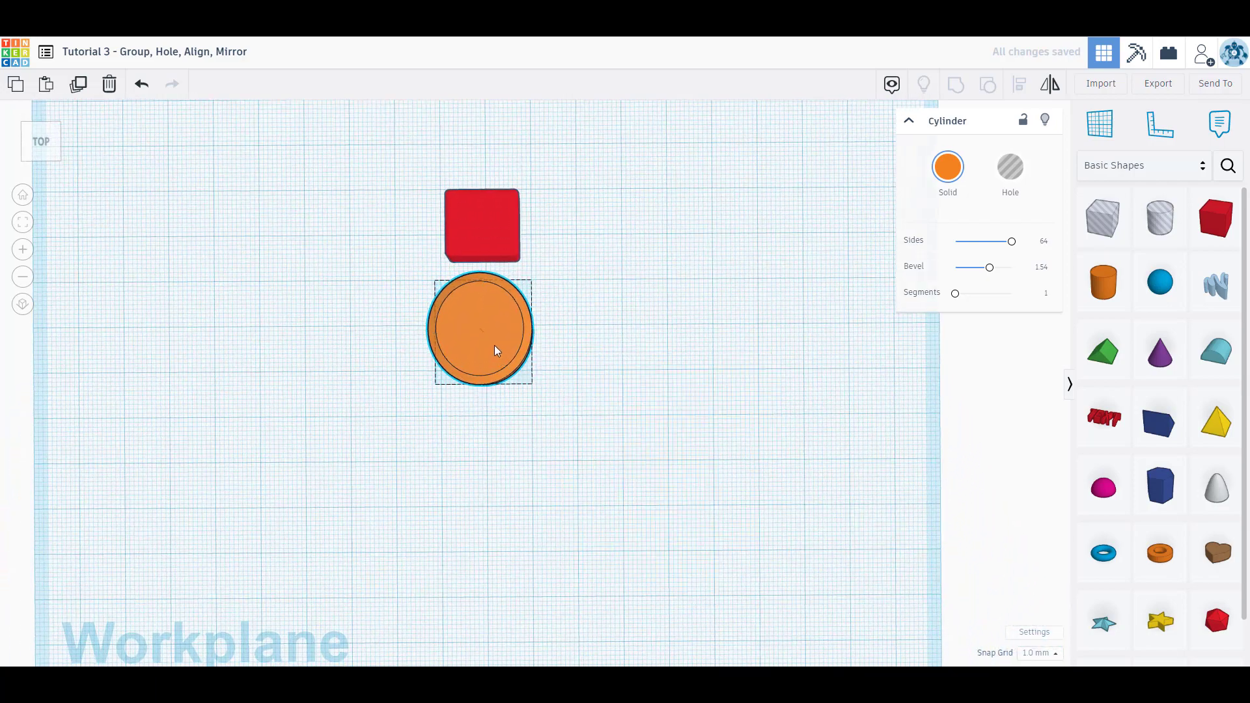
left_click_drag(494, 345, 494, 291)
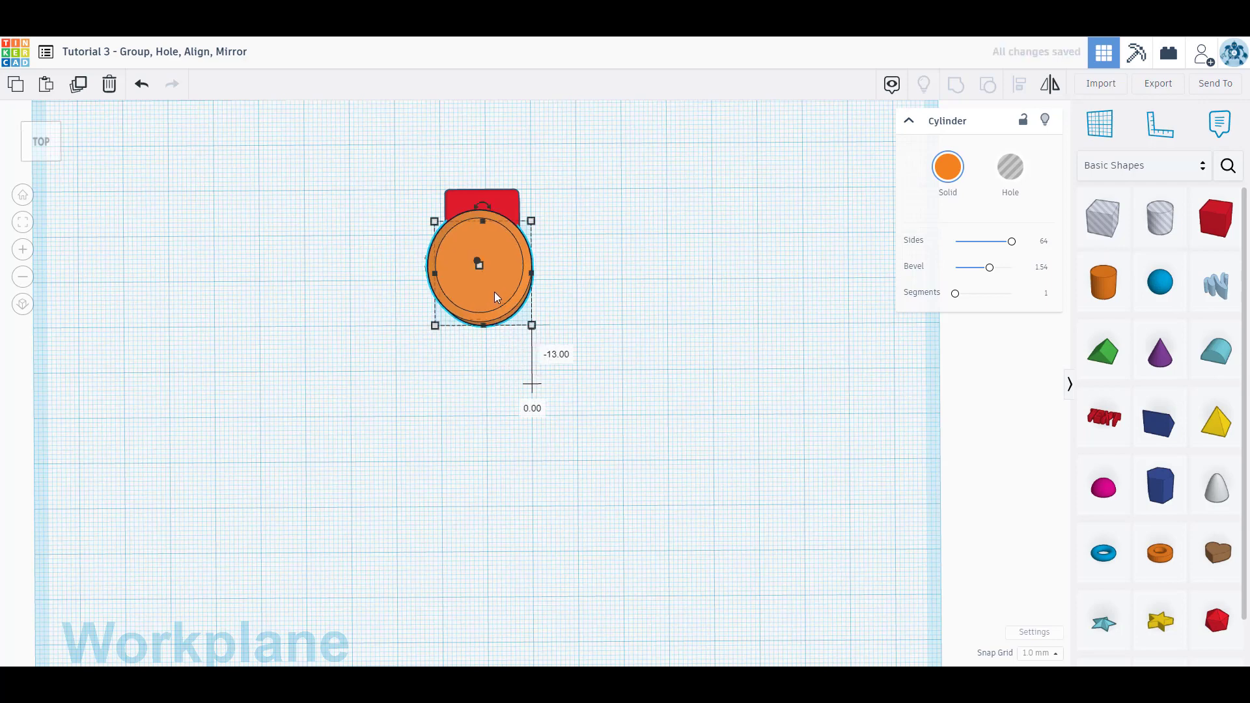
left_click(558, 357)
left_click(479, 260)
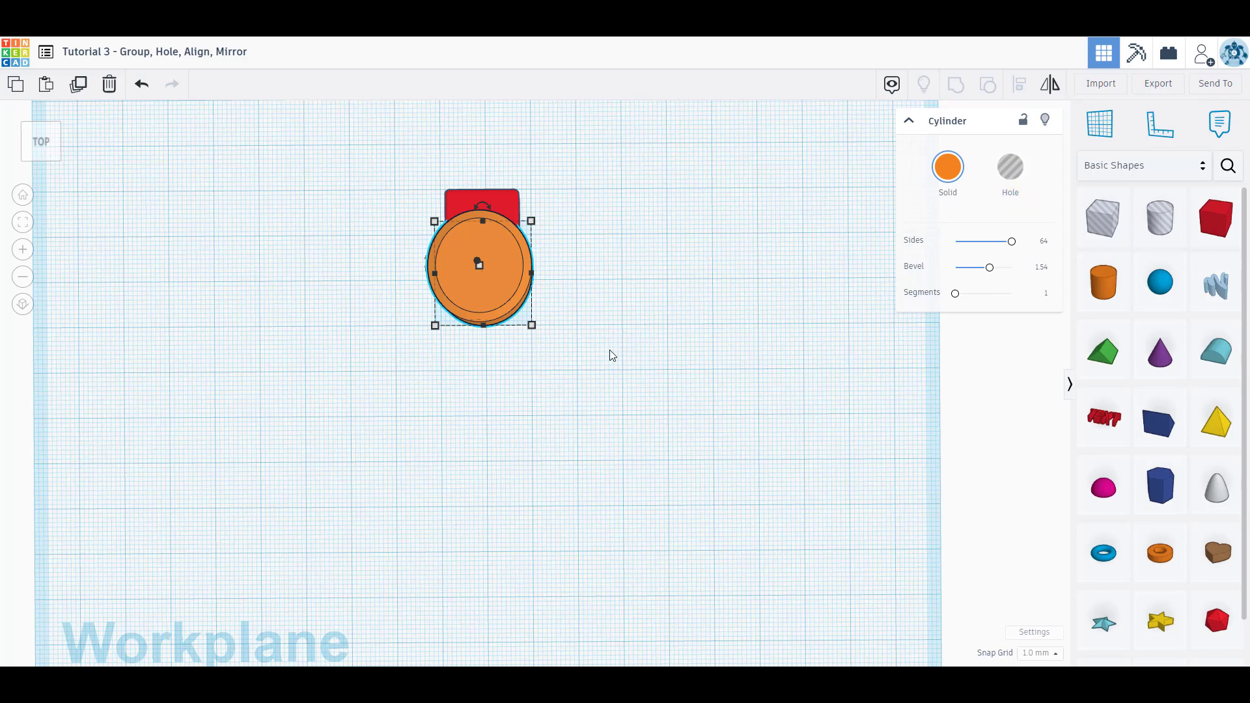
Switch the cylinder between solid and hole, leaving it as a hole.
key("h")
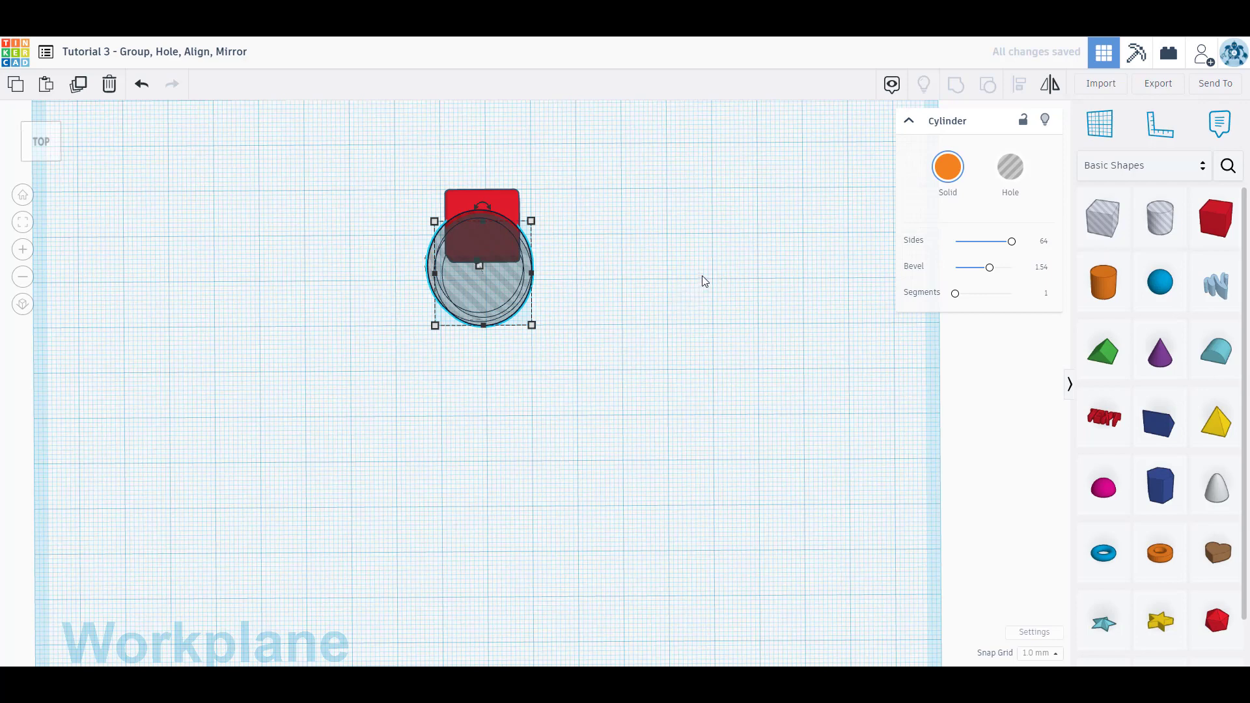
key("s")
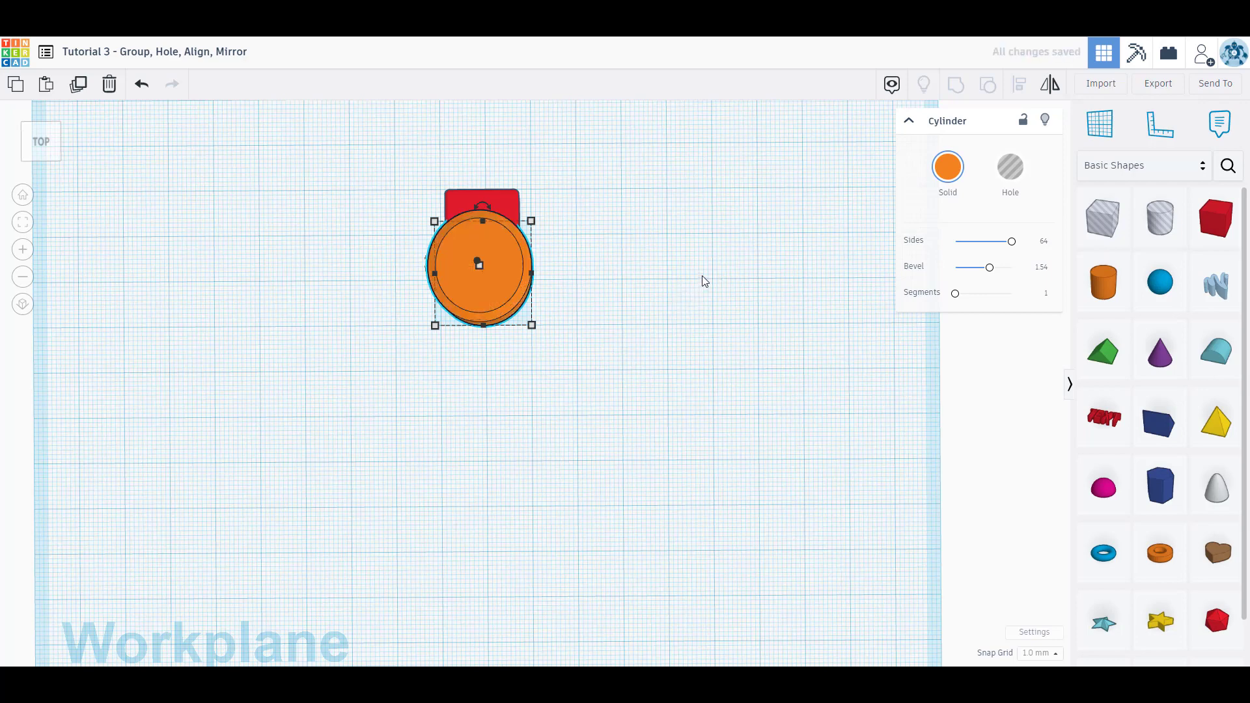
key("h")
key("s")
key("h")
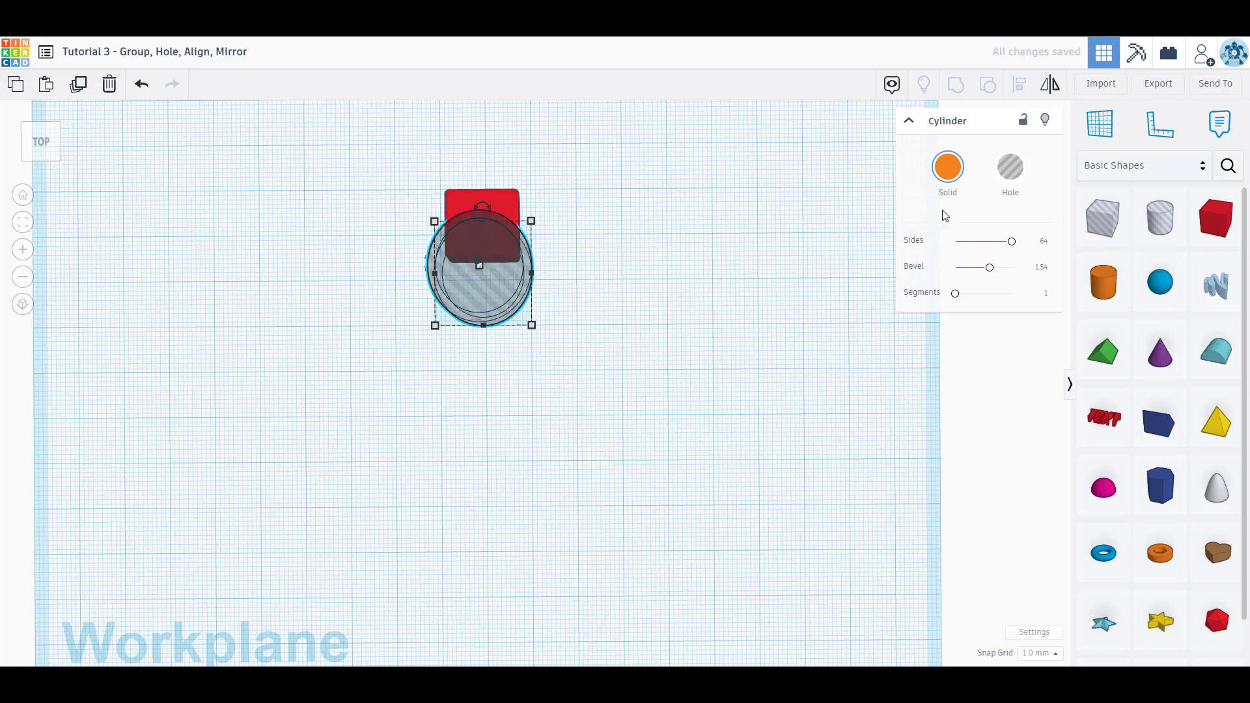
left_click(1011, 170)
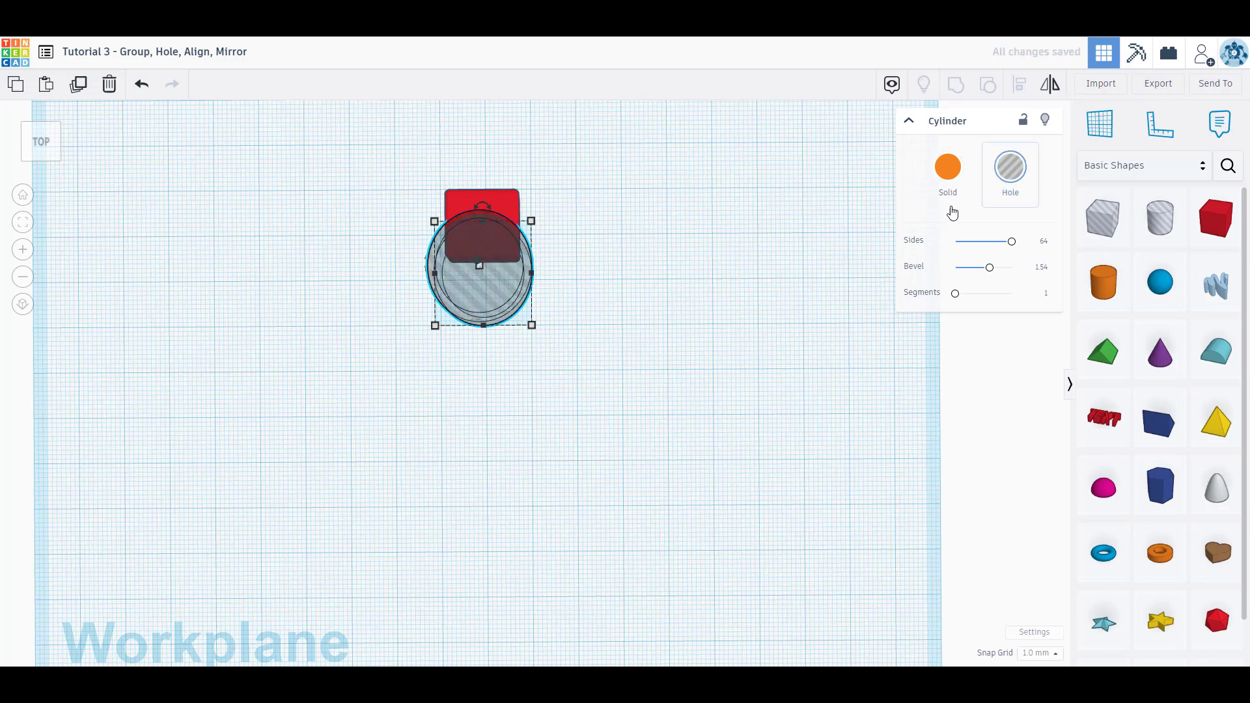
Group the red box with the hole cylinder to cut a curved recess out of the box.
right_click_drag(583, 385, 474, 346)
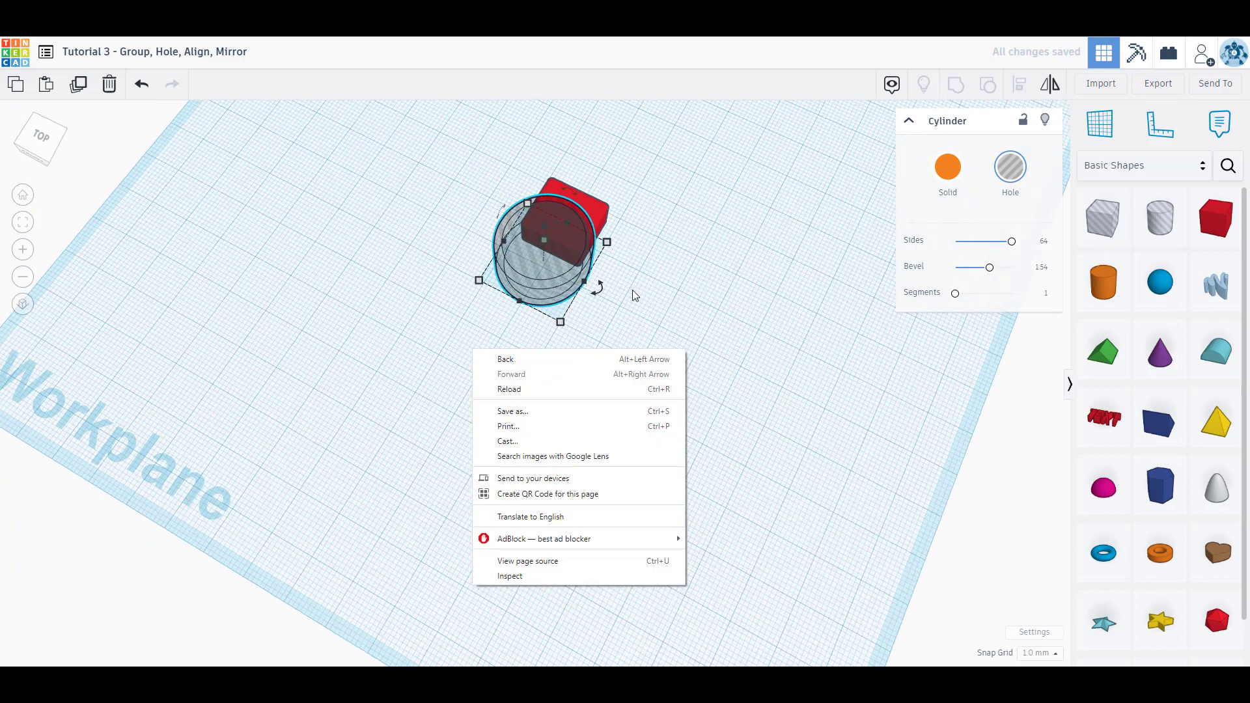
left_click(632, 291)
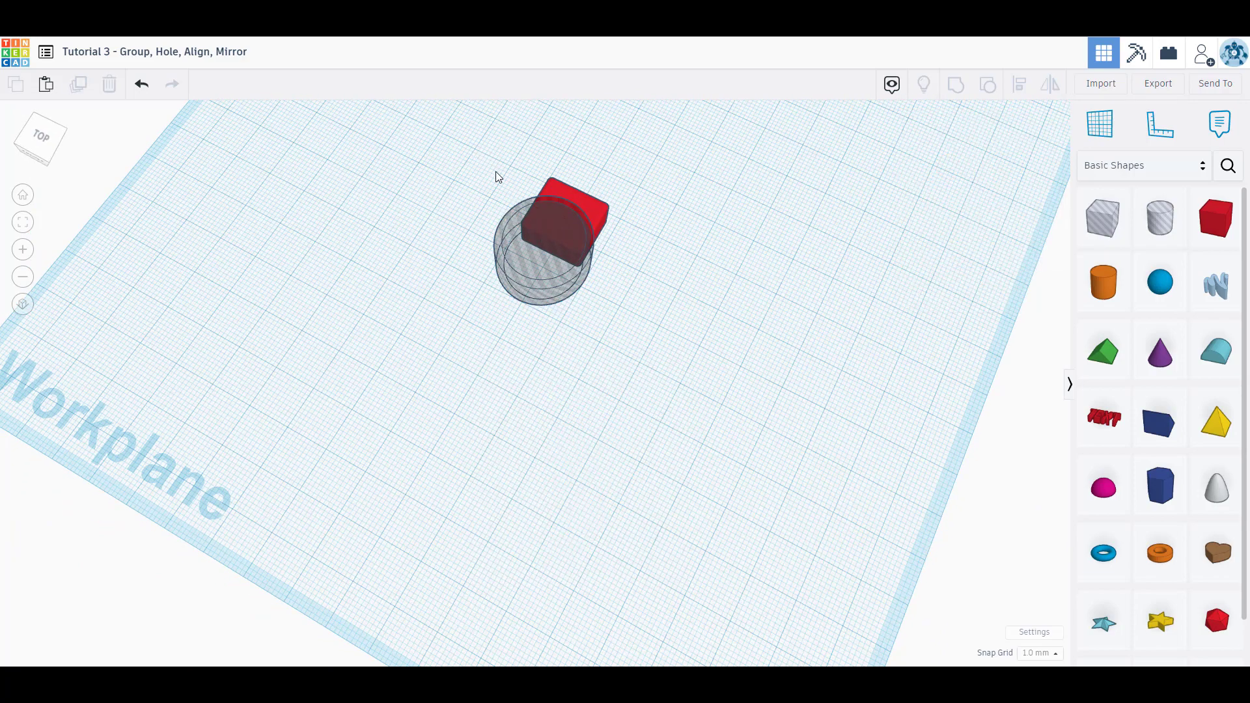
left_click_drag(461, 148, 664, 380)
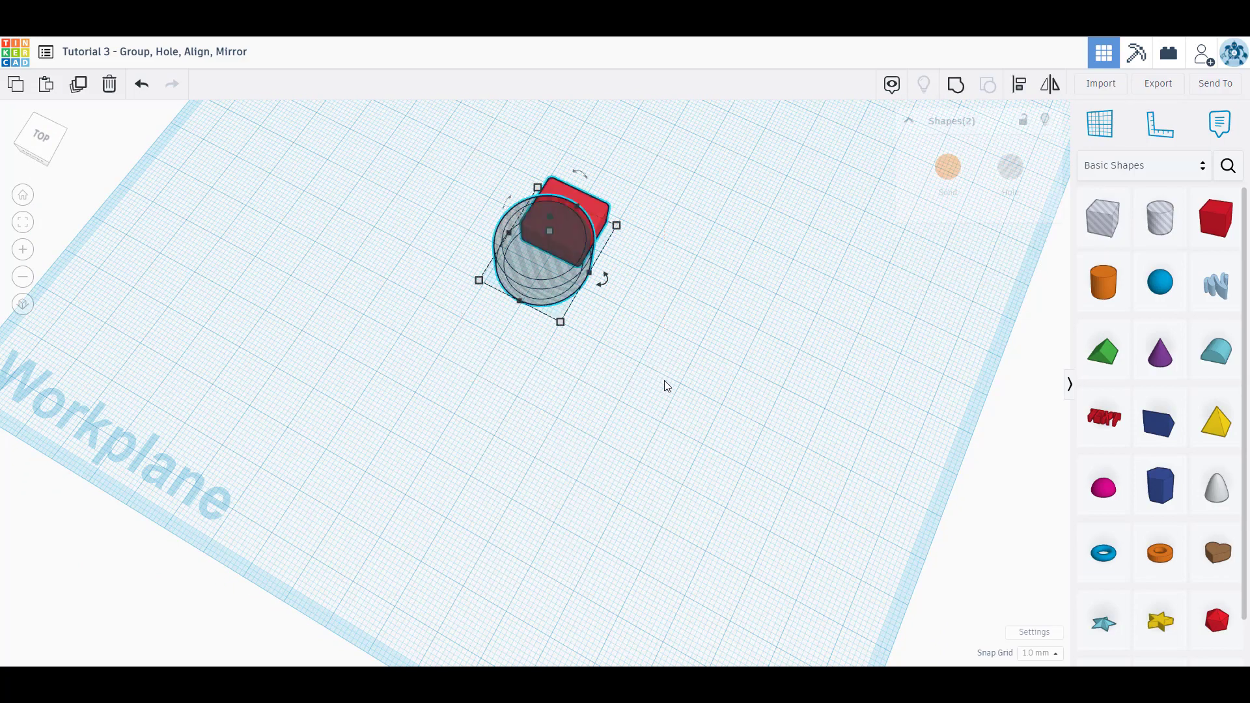
left_click(952, 88)
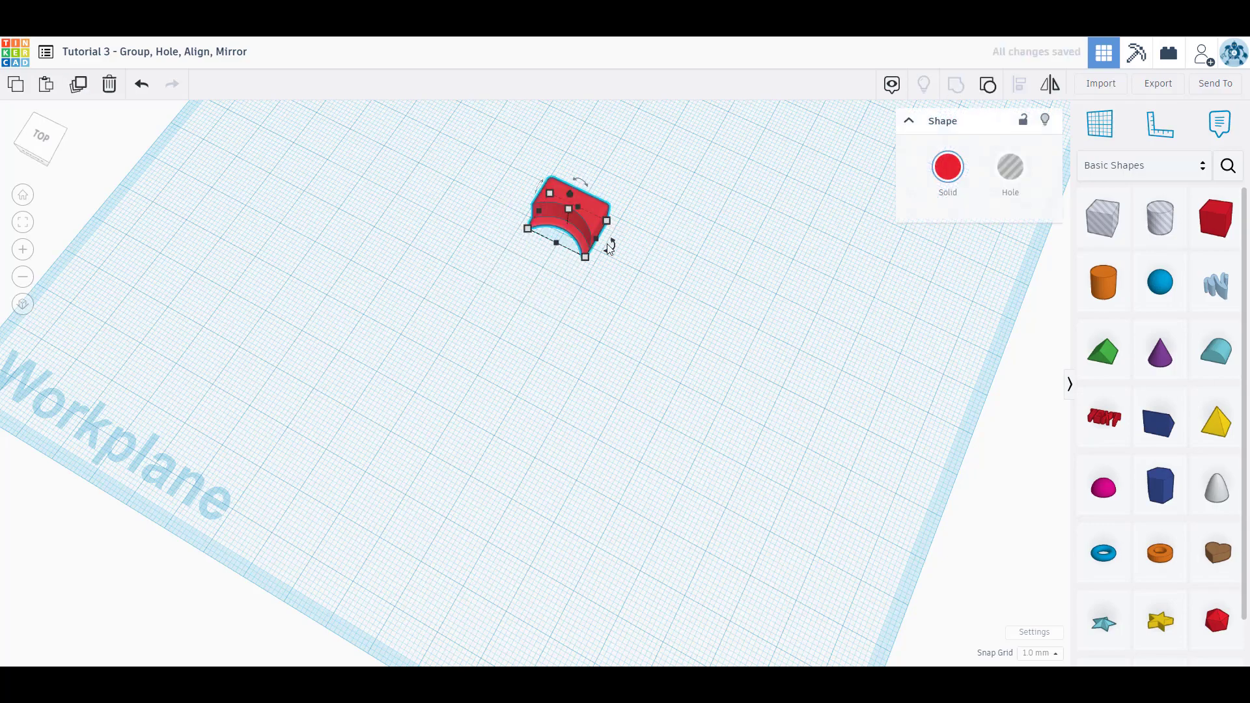
Undo the grouping of the box and cylinder, and reduce the hole cylinder's bevel to 0.
right_click_drag(568, 232, 528, 290)
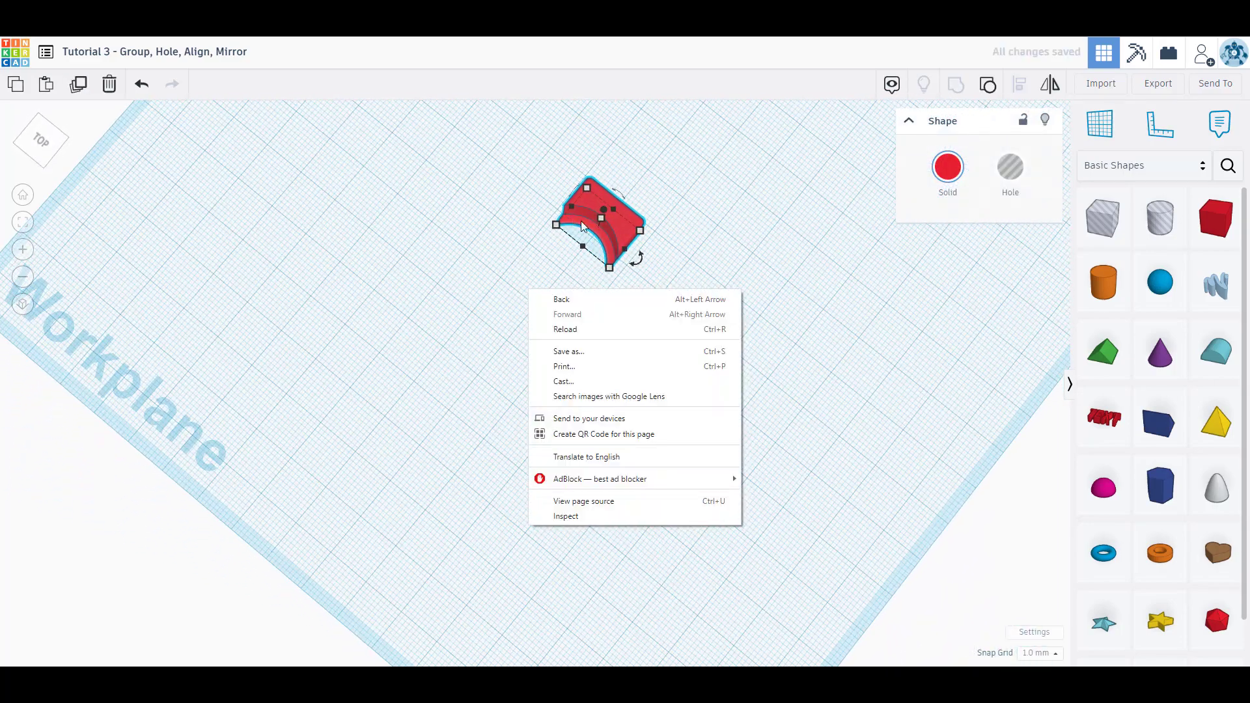
left_click(538, 263)
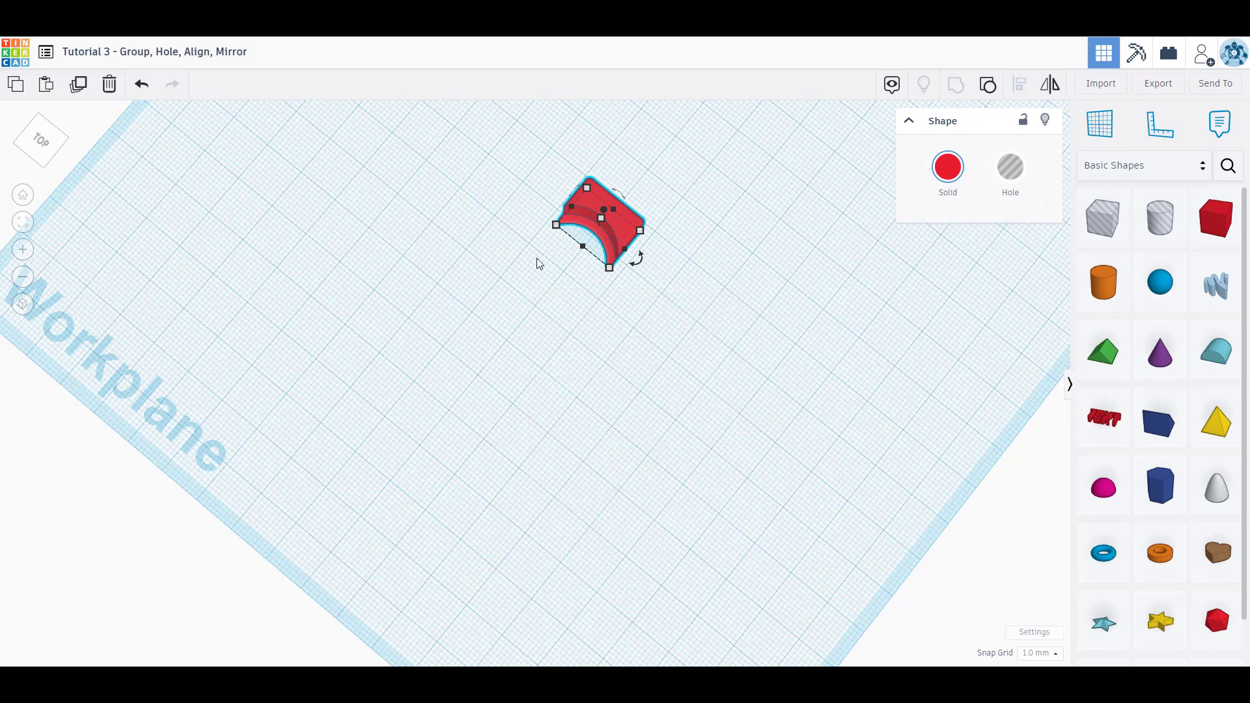
left_click(141, 84)
left_click(568, 286)
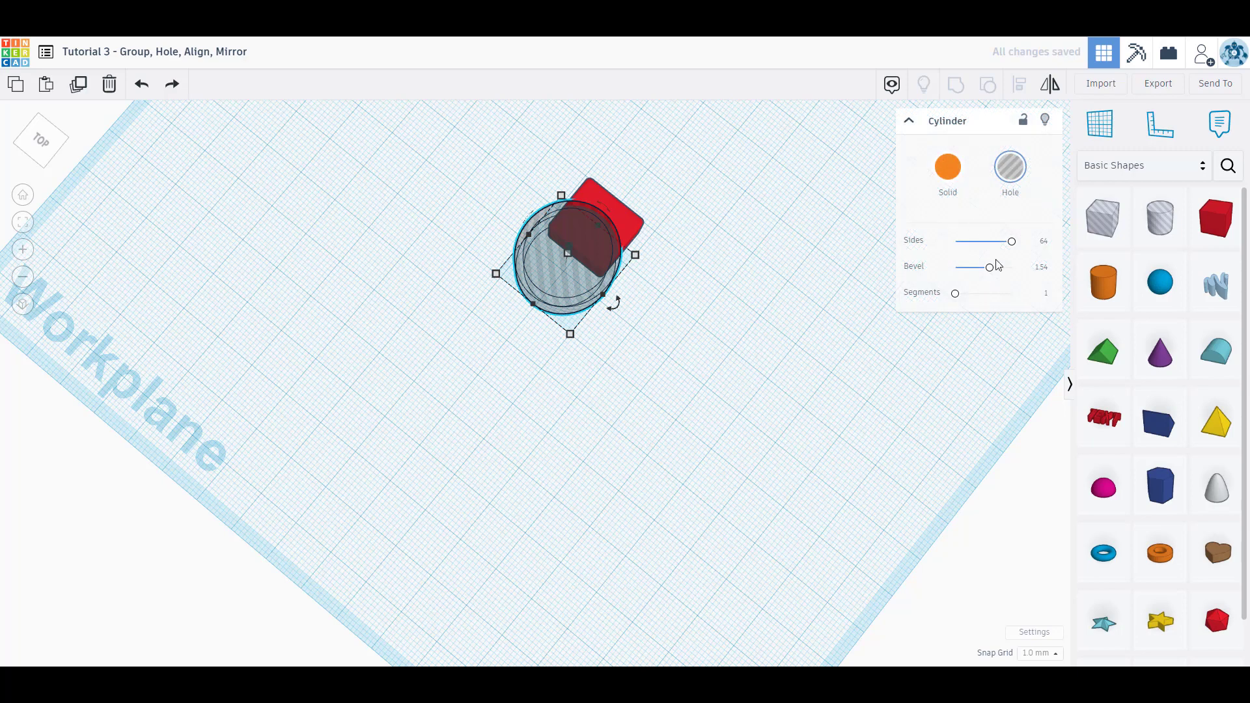
left_click_drag(989, 268, 954, 268)
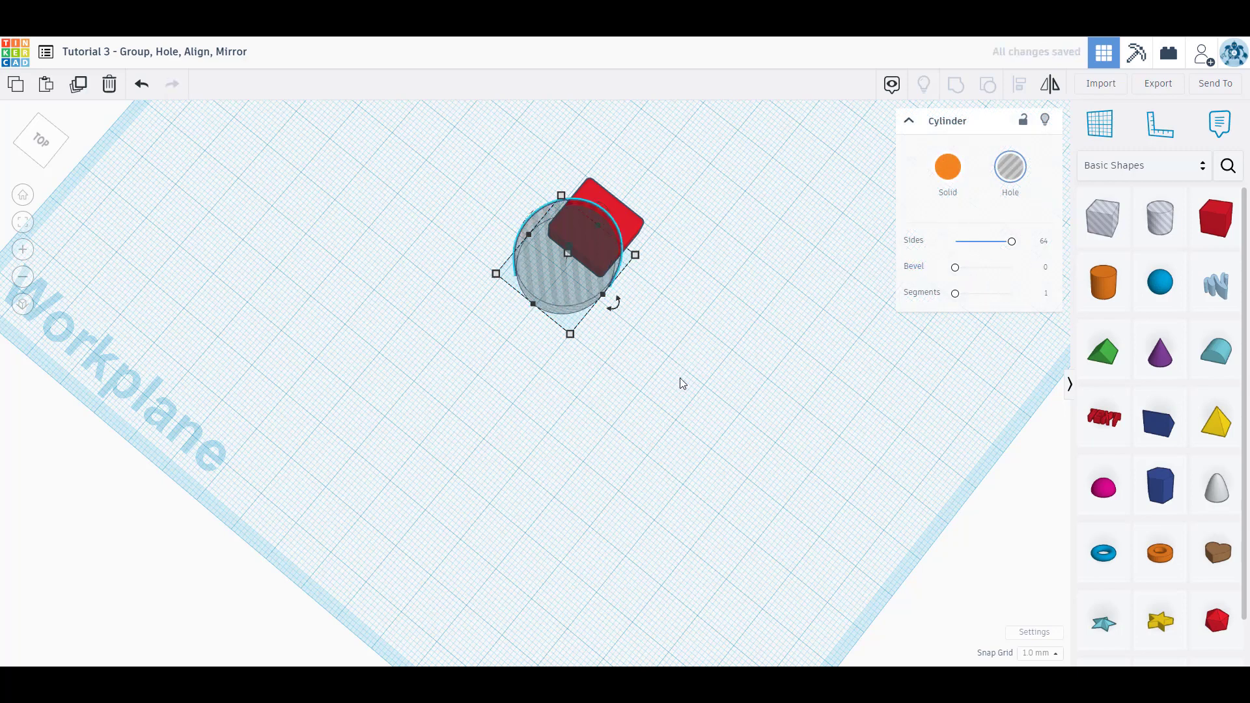
Group the box with the hole cylinder again and enlarge the resulting red shape to 70 by 60 mm.
left_click_drag(677, 382, 455, 167)
left_click(955, 84)
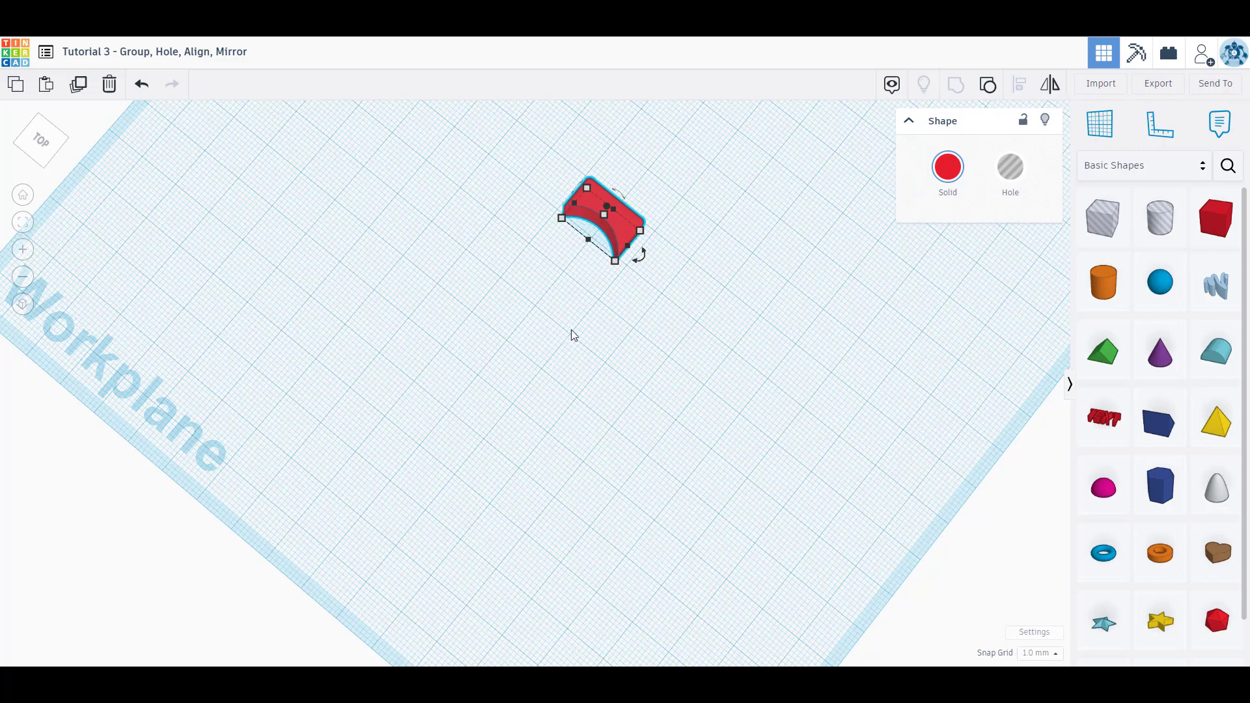
right_click_drag(571, 330, 768, 271)
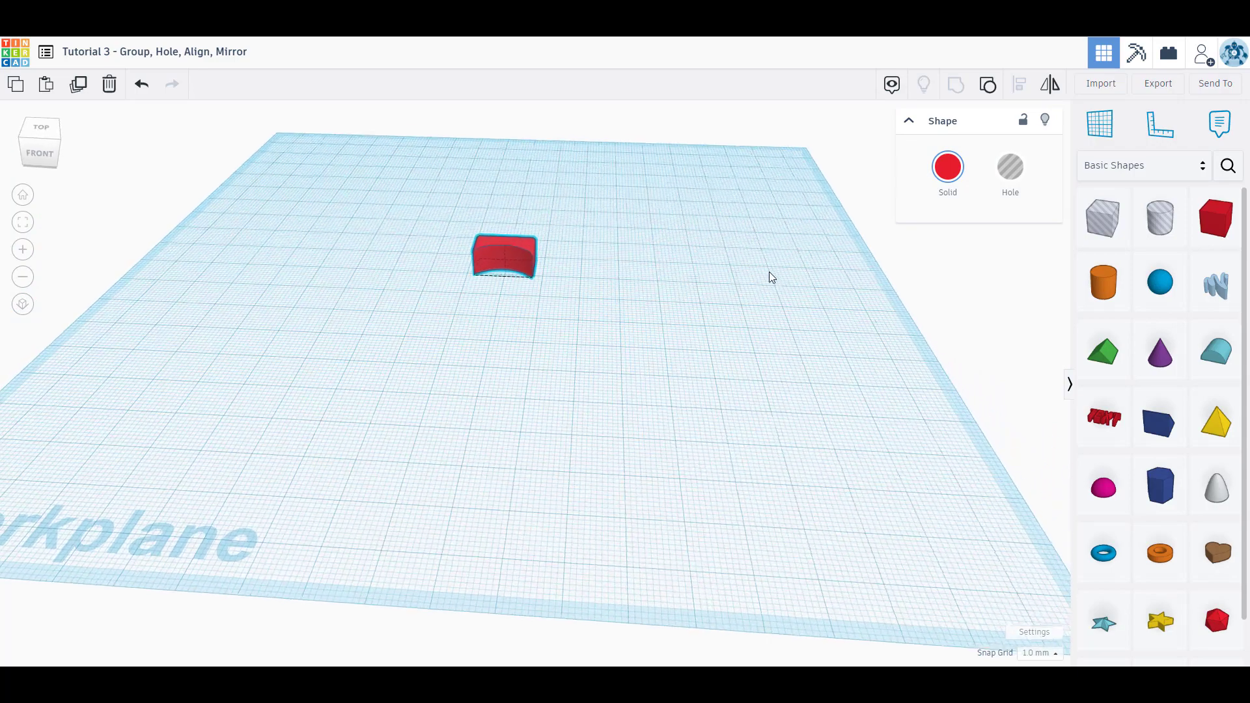
scroll(593, 254, "down", 2)
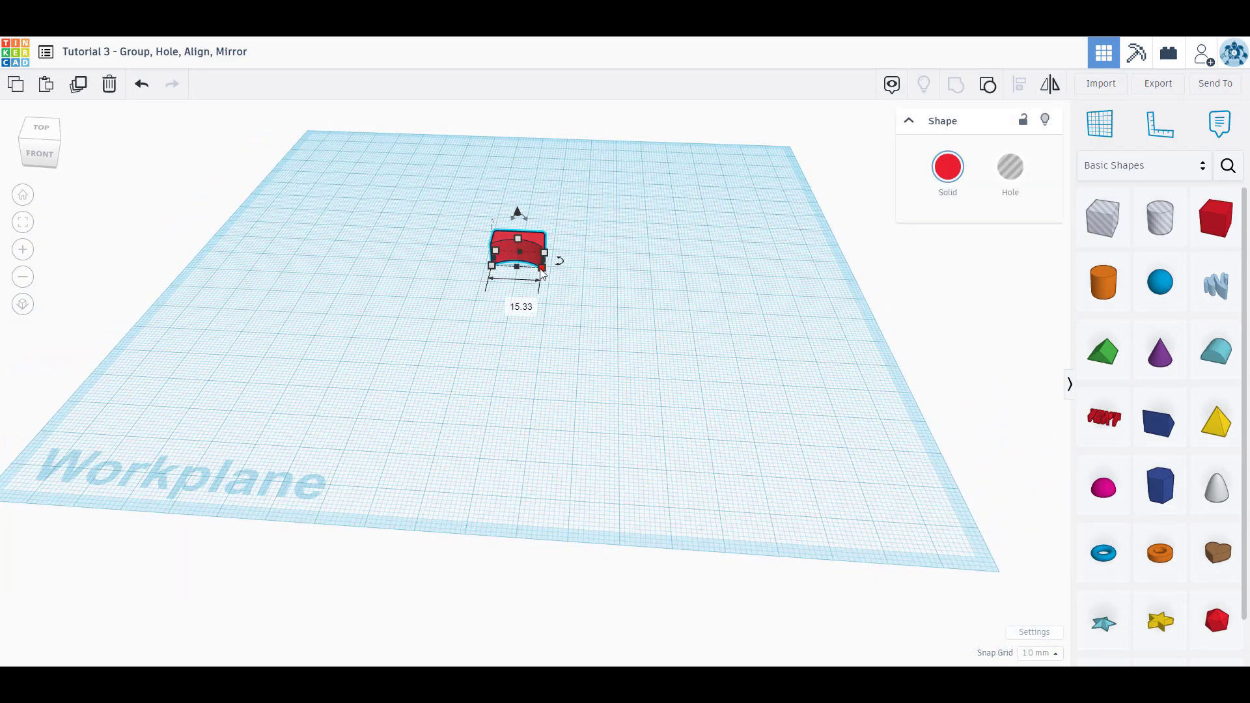
left_click_drag(542, 269, 753, 390)
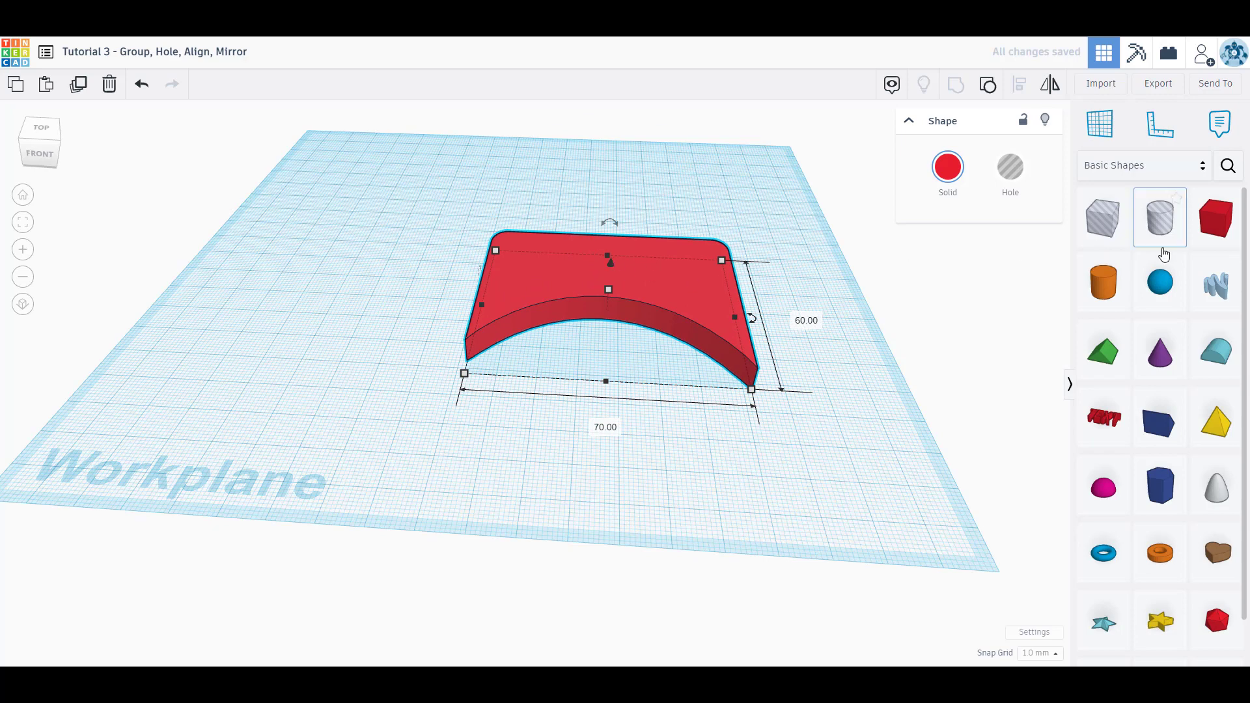
Delete the red shape and add a solid cylinder enlarged to 103 by 95 mm on the workplane.
left_click(666, 285)
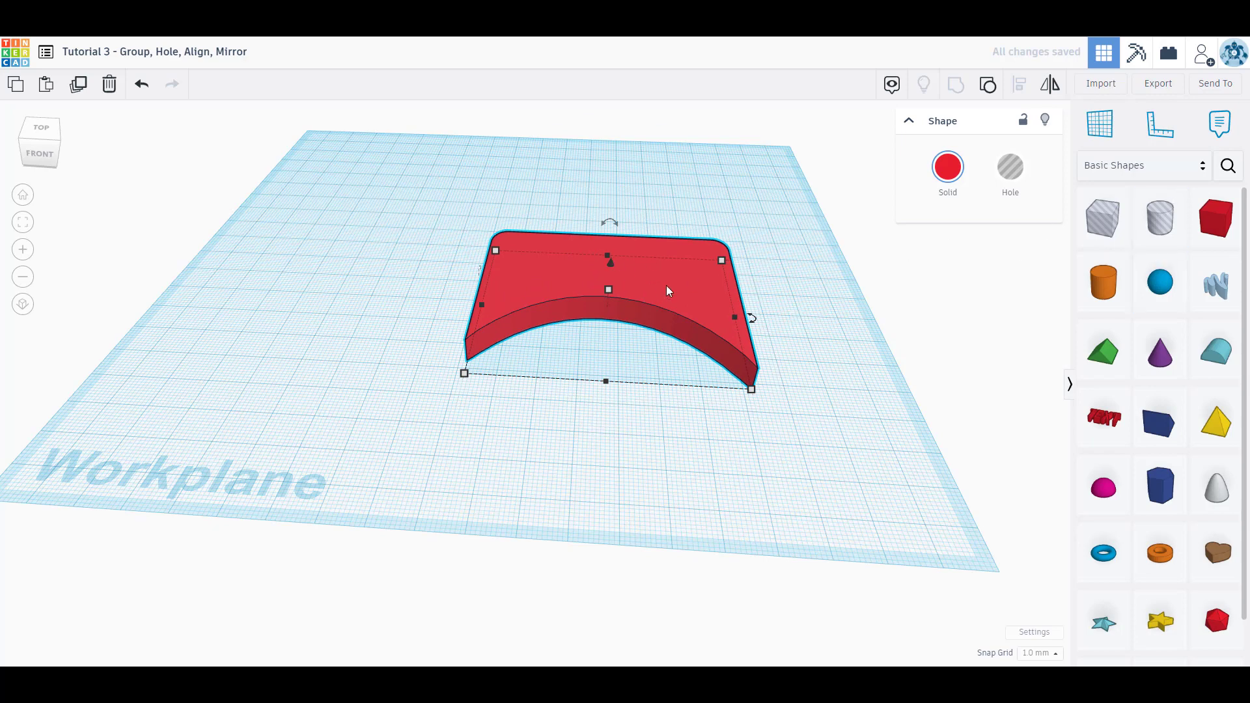
key("Delete")
left_click_drag(1116, 279, 664, 420)
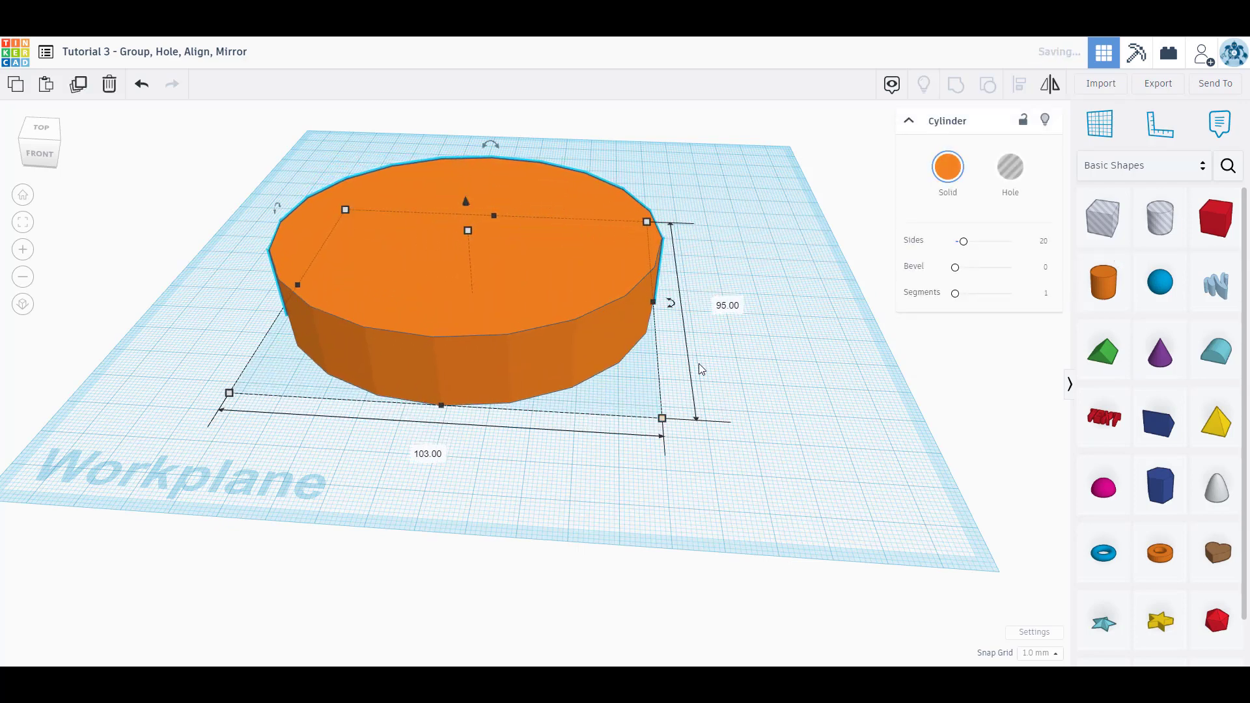
Change the workspace units to Inches and place a ruler at the workplane's front-left corner.
left_click(1035, 632)
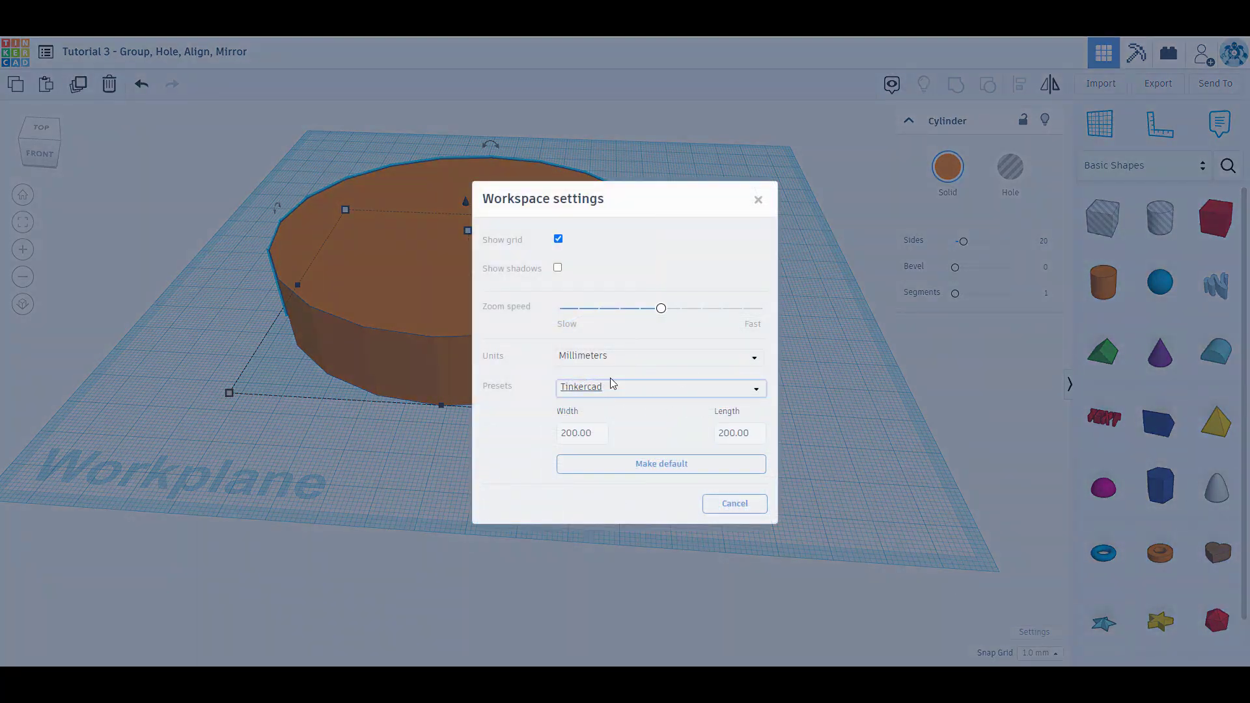
left_click(644, 356)
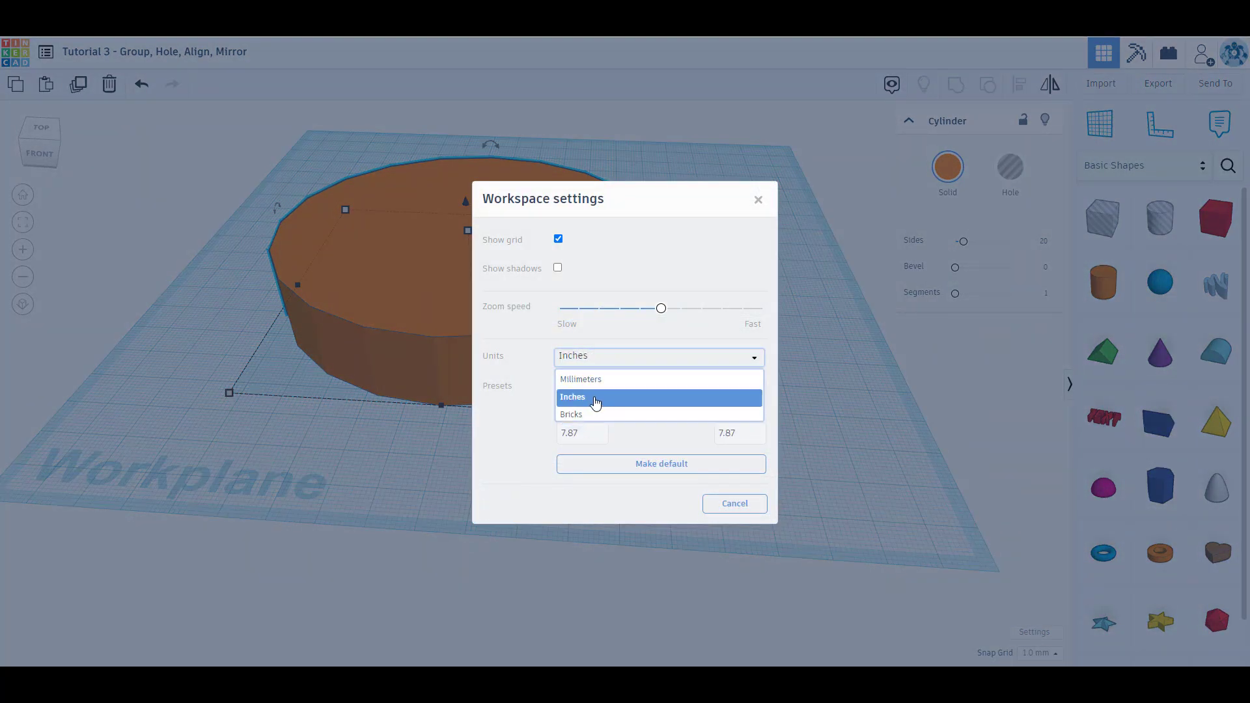
left_click(595, 399)
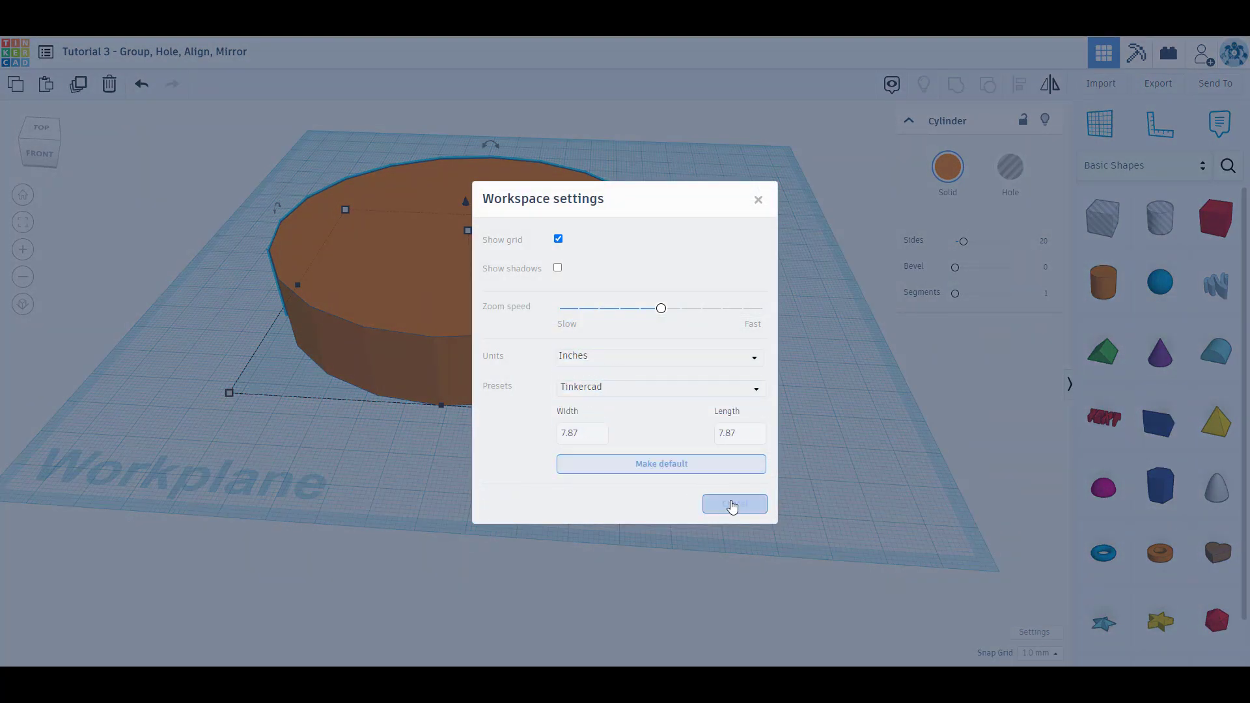
left_click(756, 201)
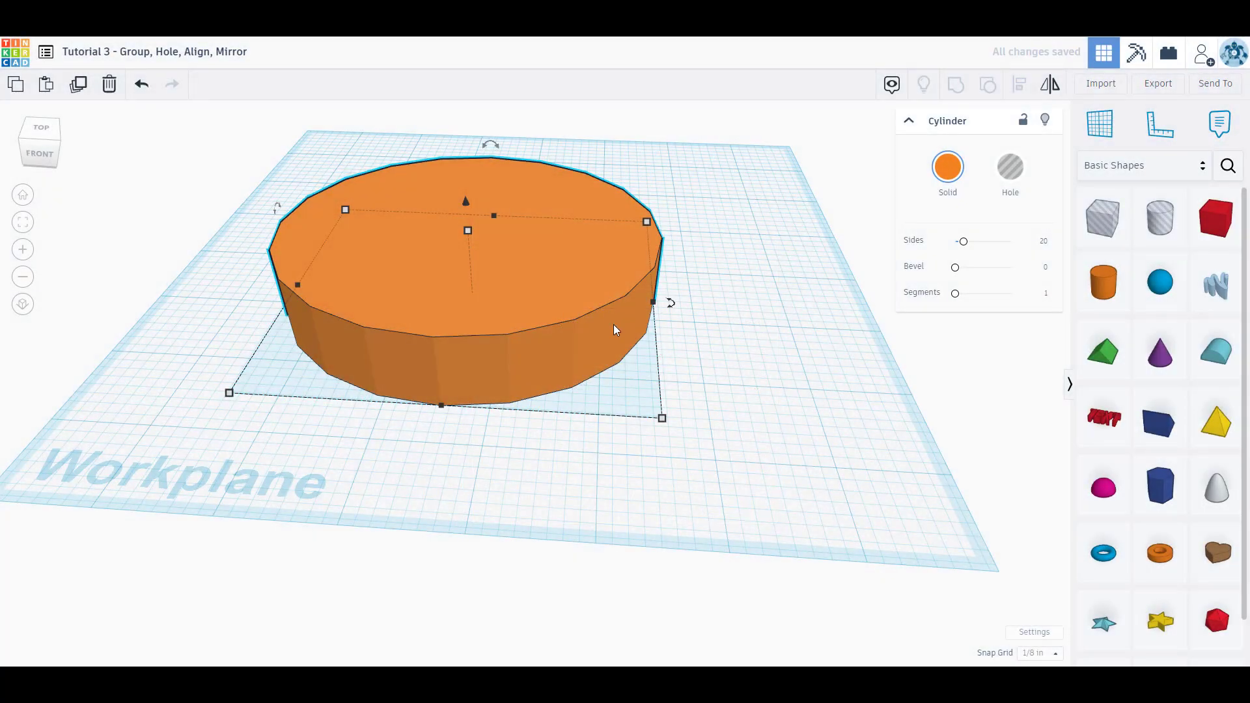
scroll(599, 349, "down", 2)
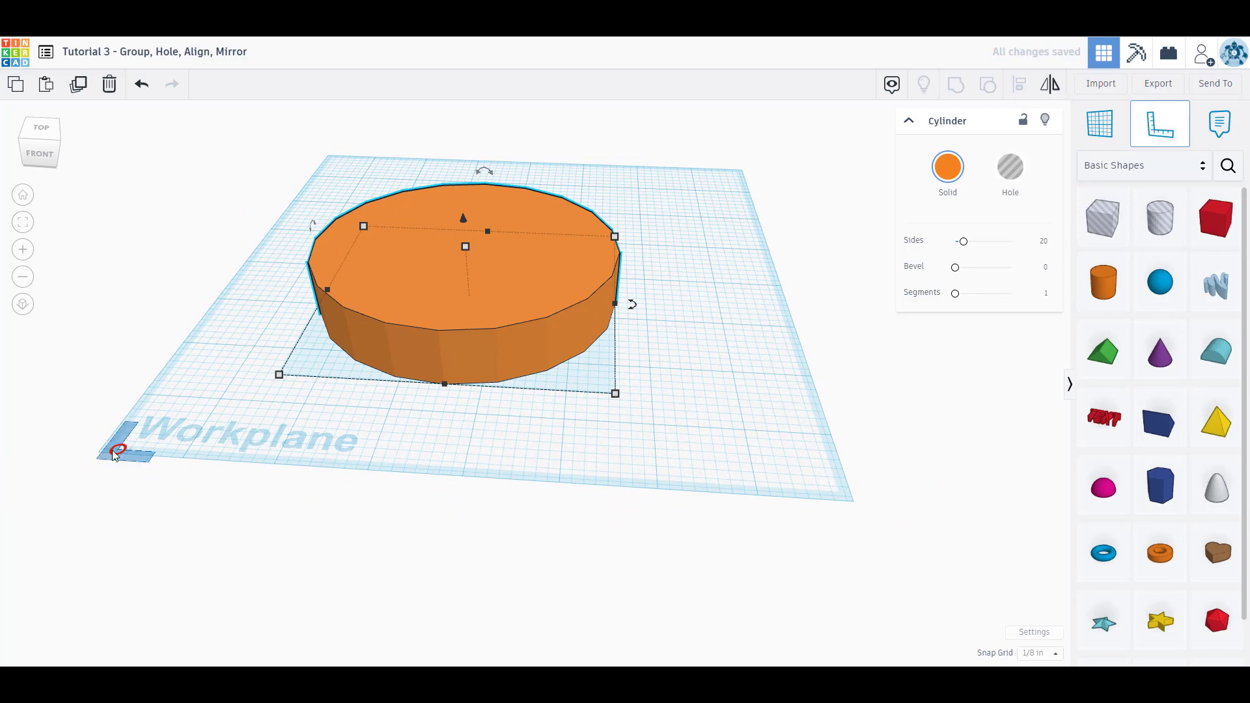
left_click(124, 441)
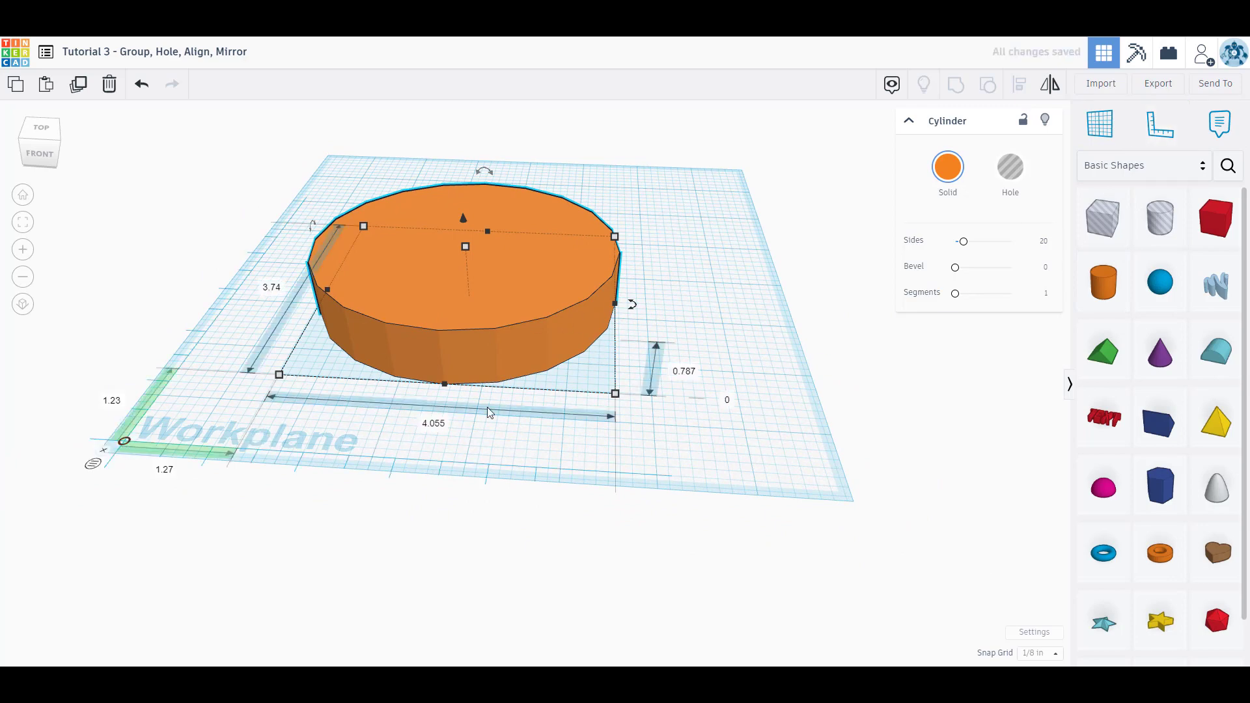
Set the cylinder's width and length to 3 in and move it to 2¼ in and 1⅝ in from the ruler's origin.
left_click(438, 424)
type("3")
key("Return")
left_click(274, 288)
type("3")
key("Return")
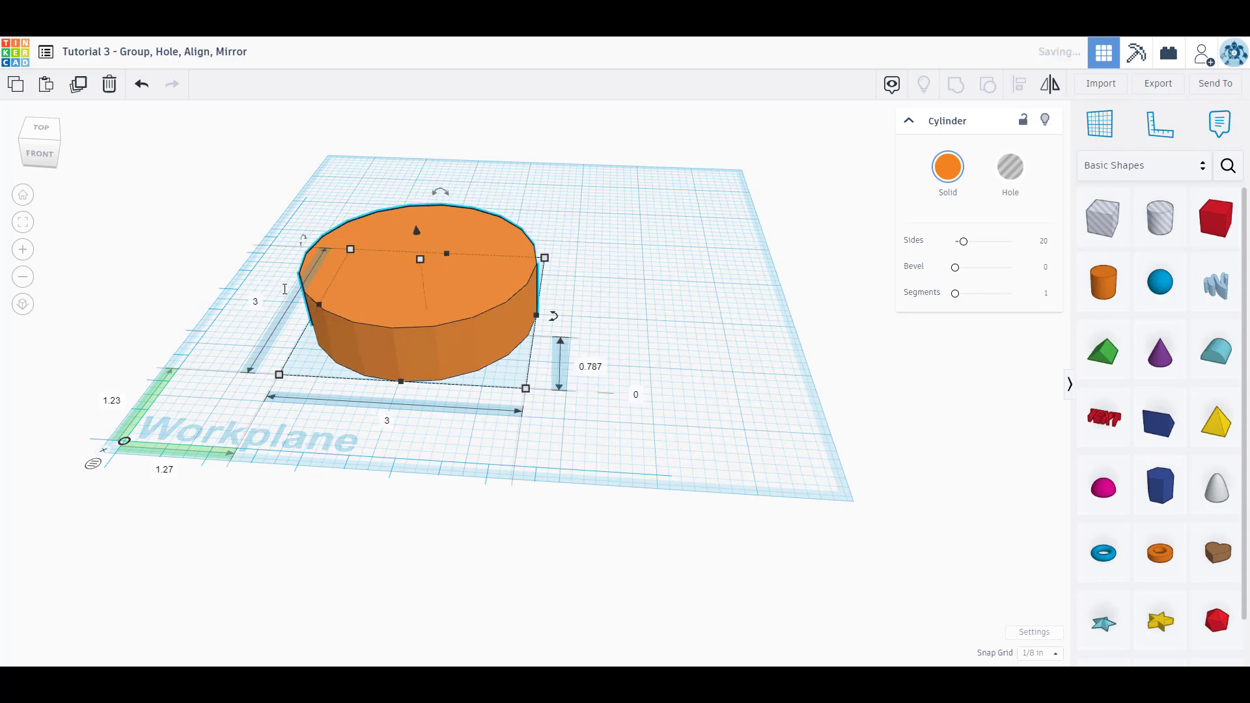
left_click_drag(403, 341, 487, 317)
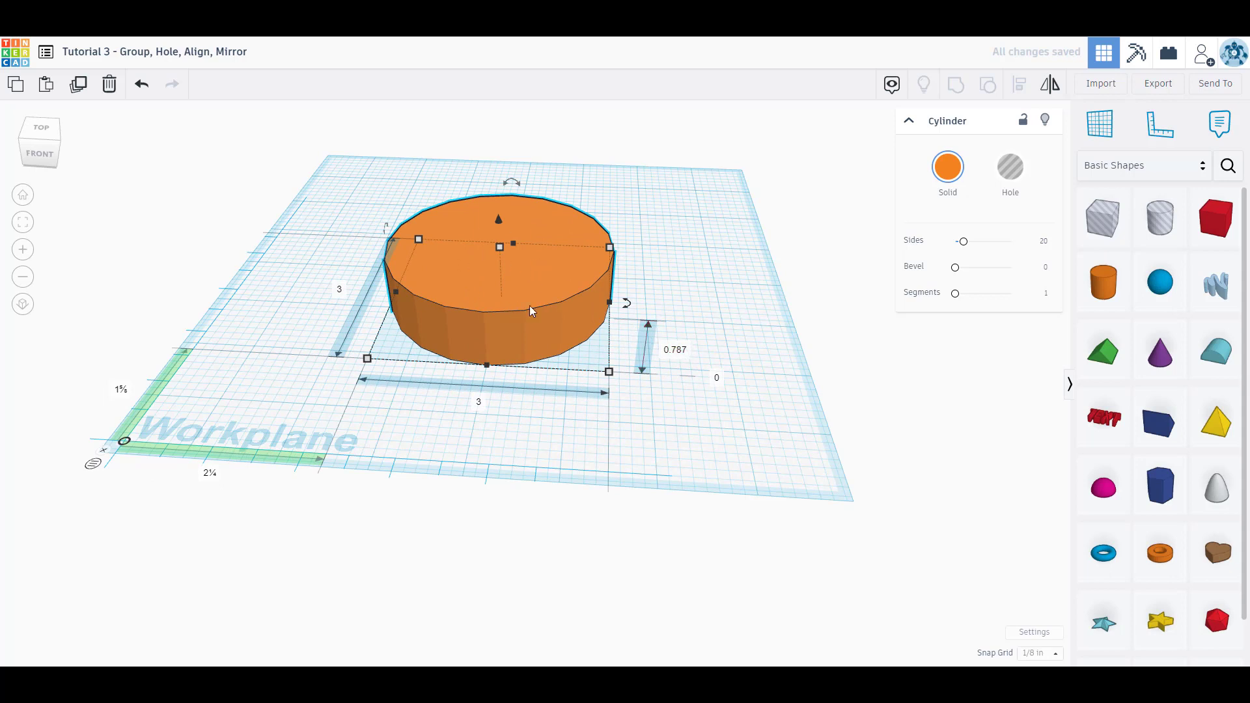
Set the cylinder's height to 0.25 in and raise its number of sides to 64.
left_click(677, 352)
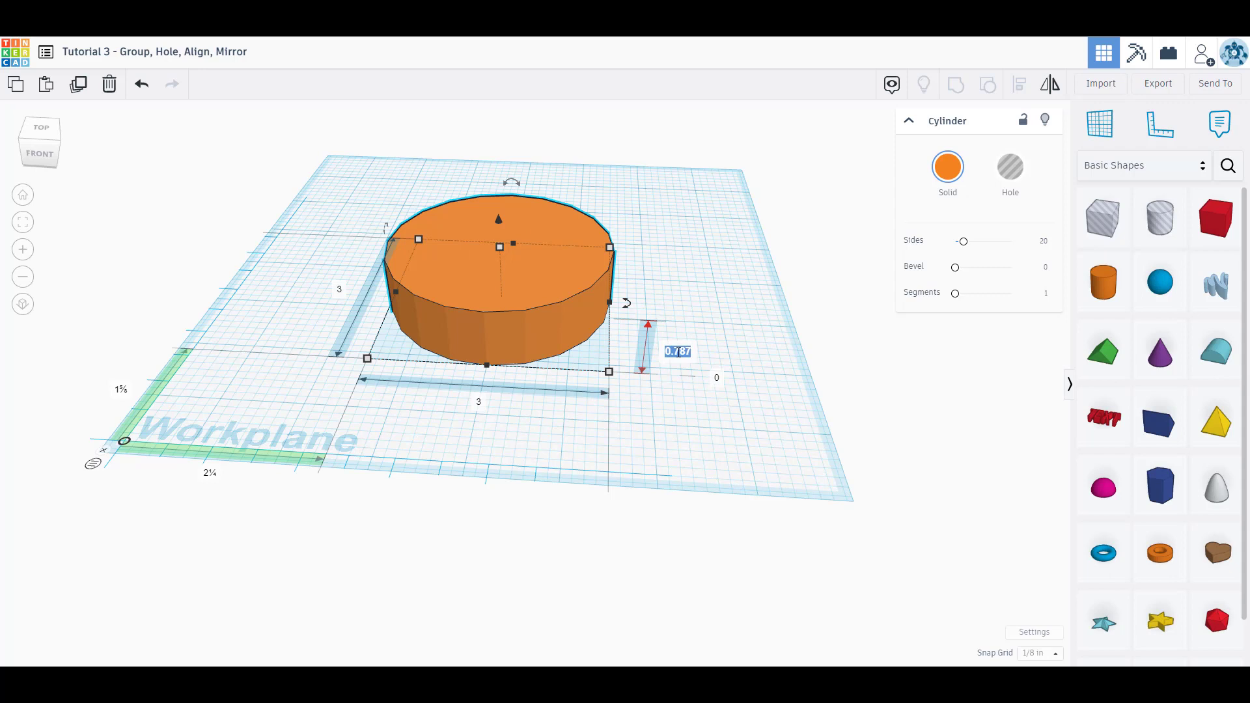
type(".25")
key("Return")
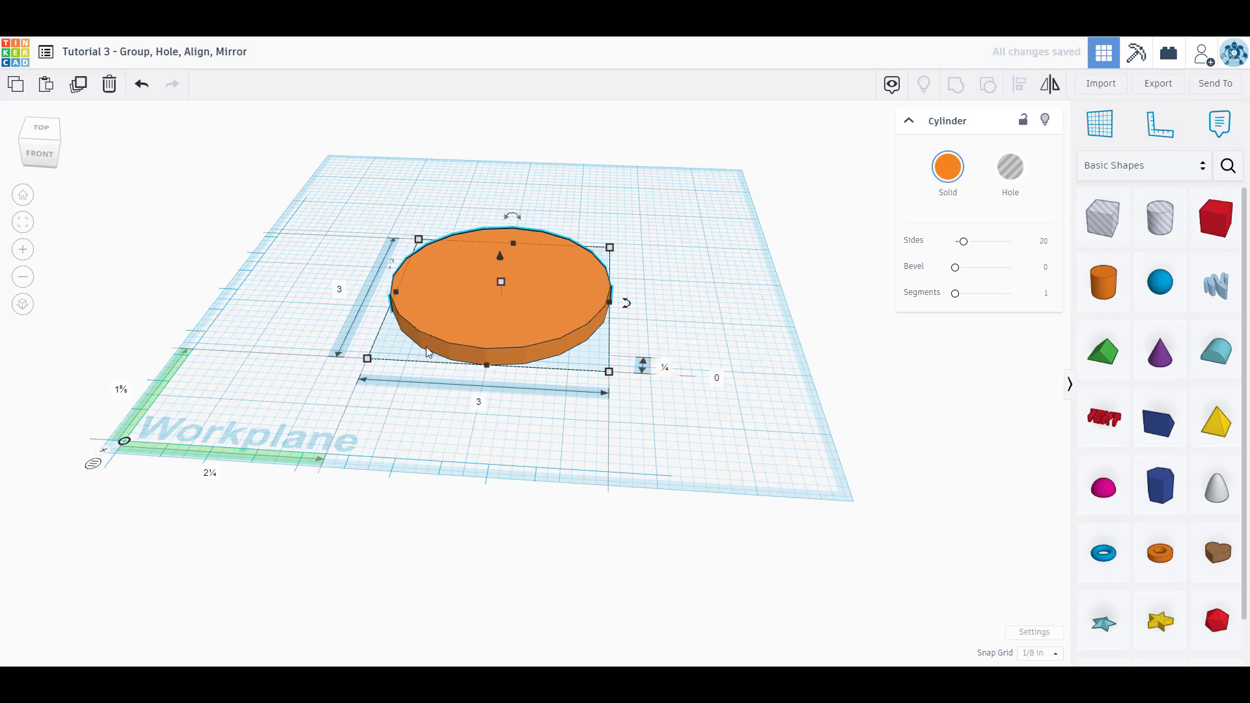
right_click_drag(570, 419, 513, 439)
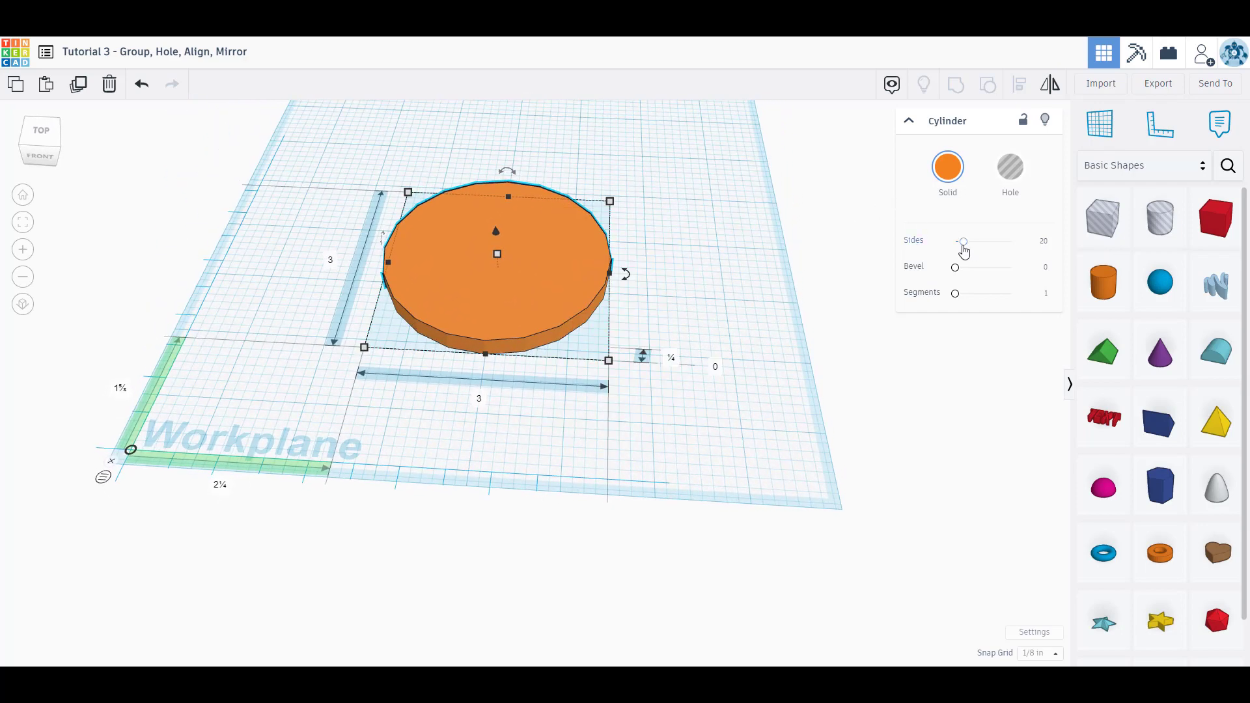
left_click_drag(962, 242, 1045, 250)
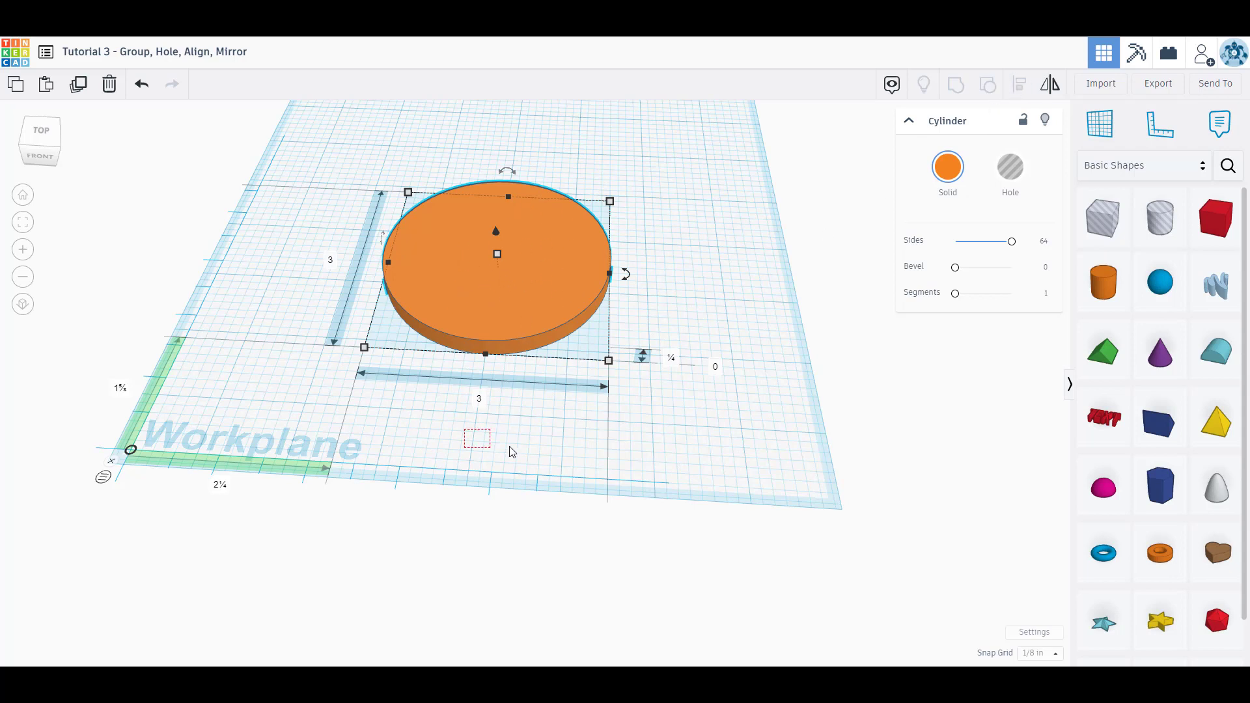
Duplicate the cylinder in place, move the copy aside to show both cylinders, and undo that move.
right_click_drag(541, 466, 471, 229)
left_click(539, 164)
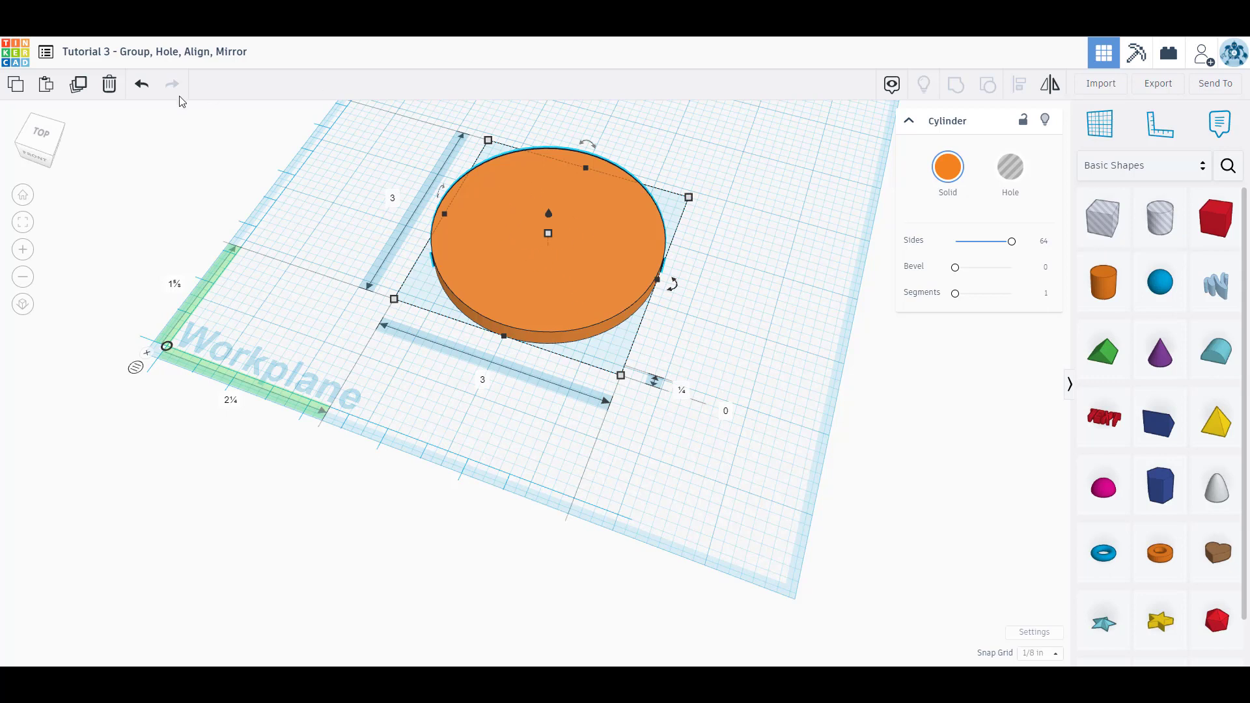
left_click(81, 92)
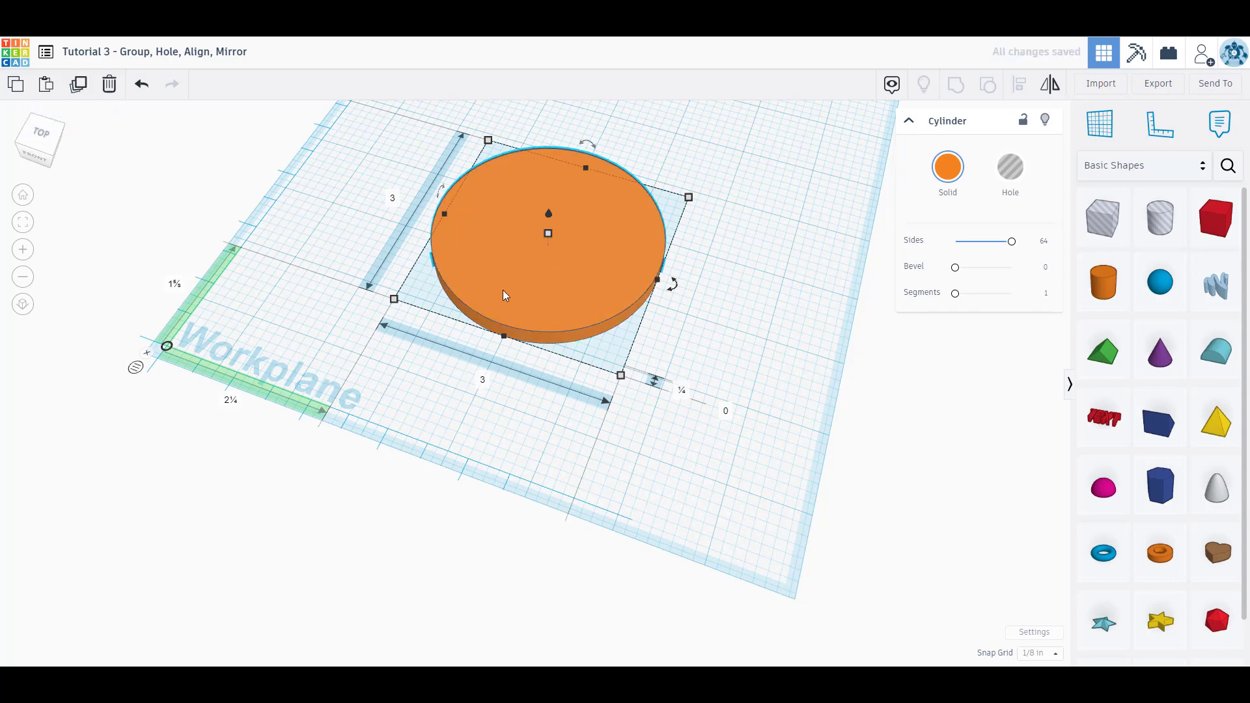
left_click_drag(558, 313, 812, 404)
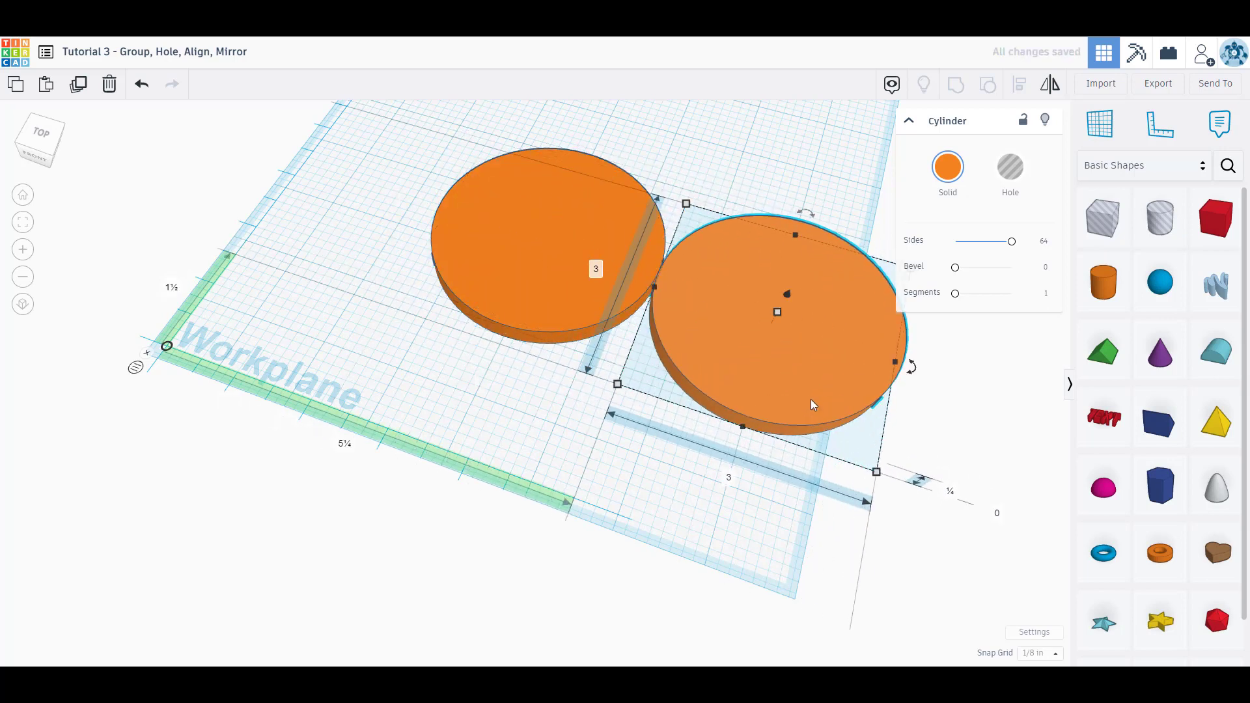
left_click(141, 84)
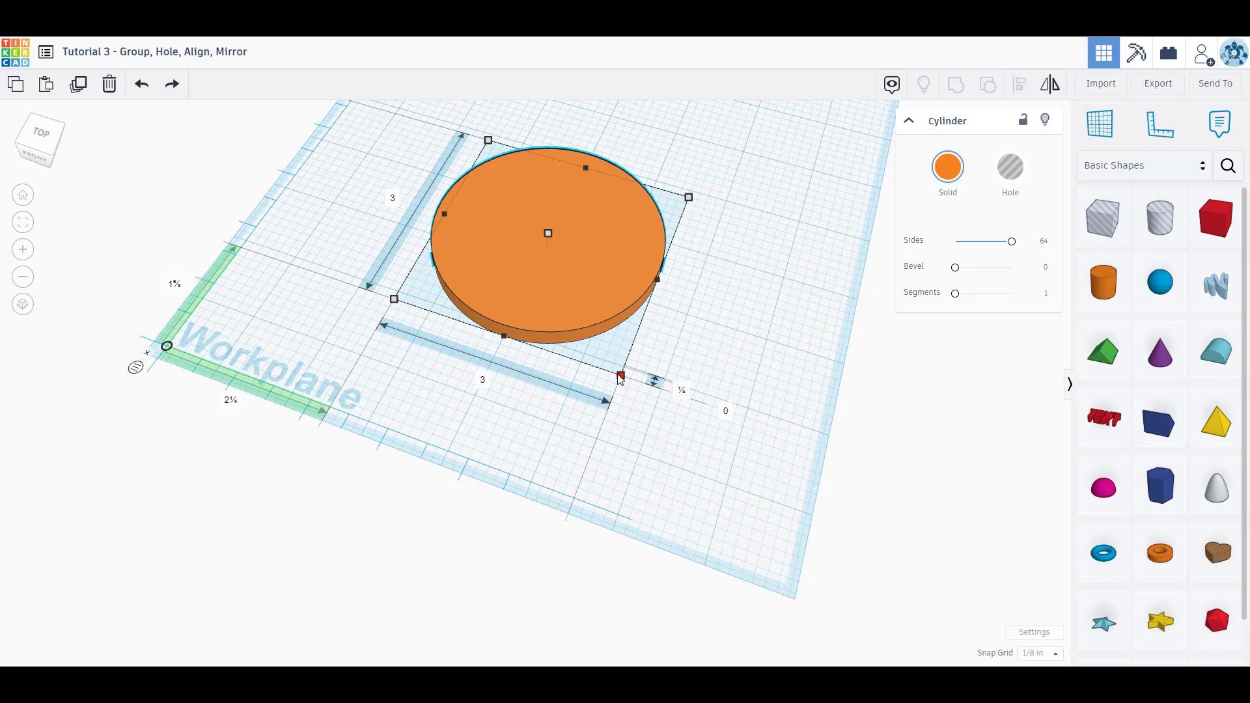
Turn the copy into a hole scaled uniformly about its centre to 2¾ in across and raised ⅛ in above the workplane.
left_click_drag(620, 377, 618, 377)
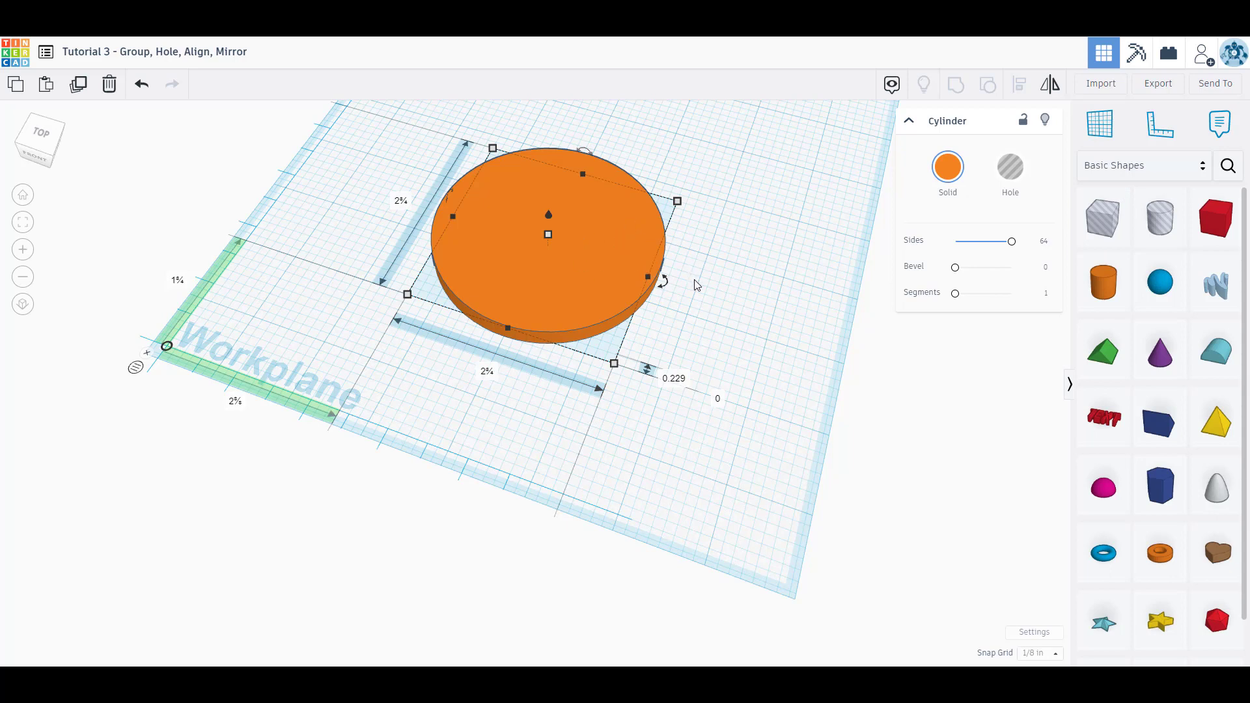
right_click_drag(671, 348, 764, 293)
left_click(659, 349)
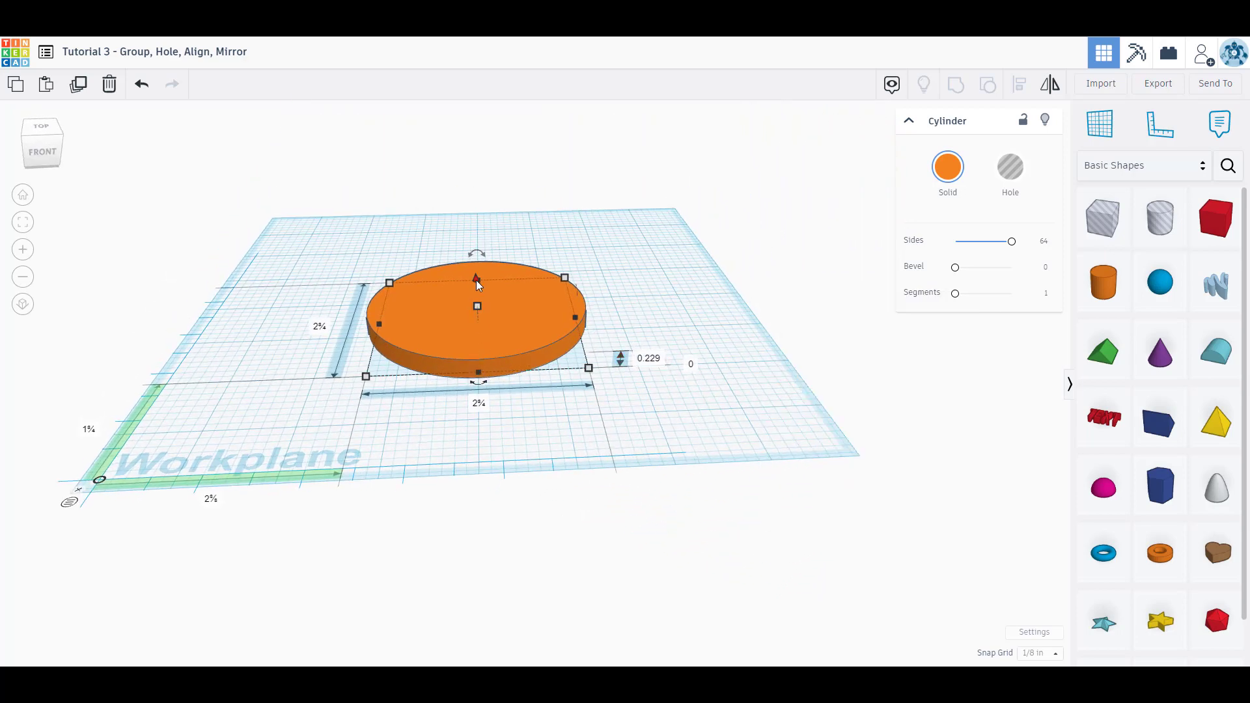
left_click_drag(475, 278, 475, 271)
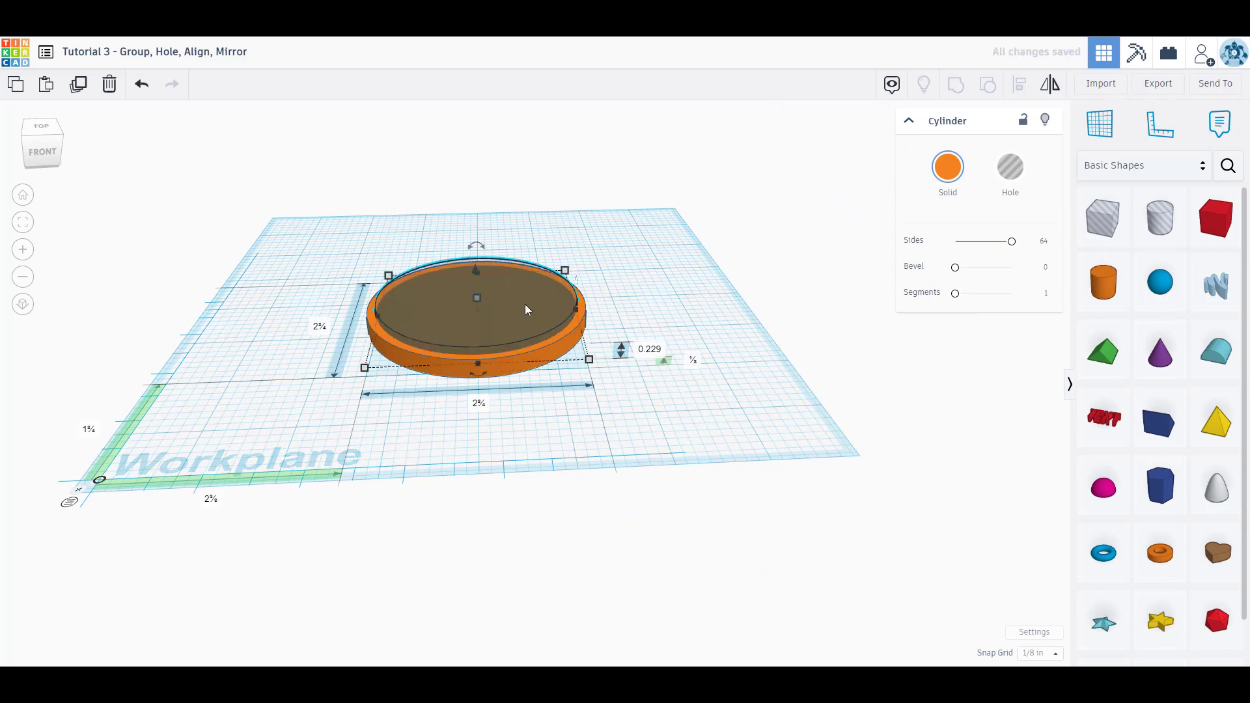
Examine from the front how the raised hole cylinder sits within the thickness of the solid disc.
right_click_drag(533, 426, 541, 323)
left_click(461, 461)
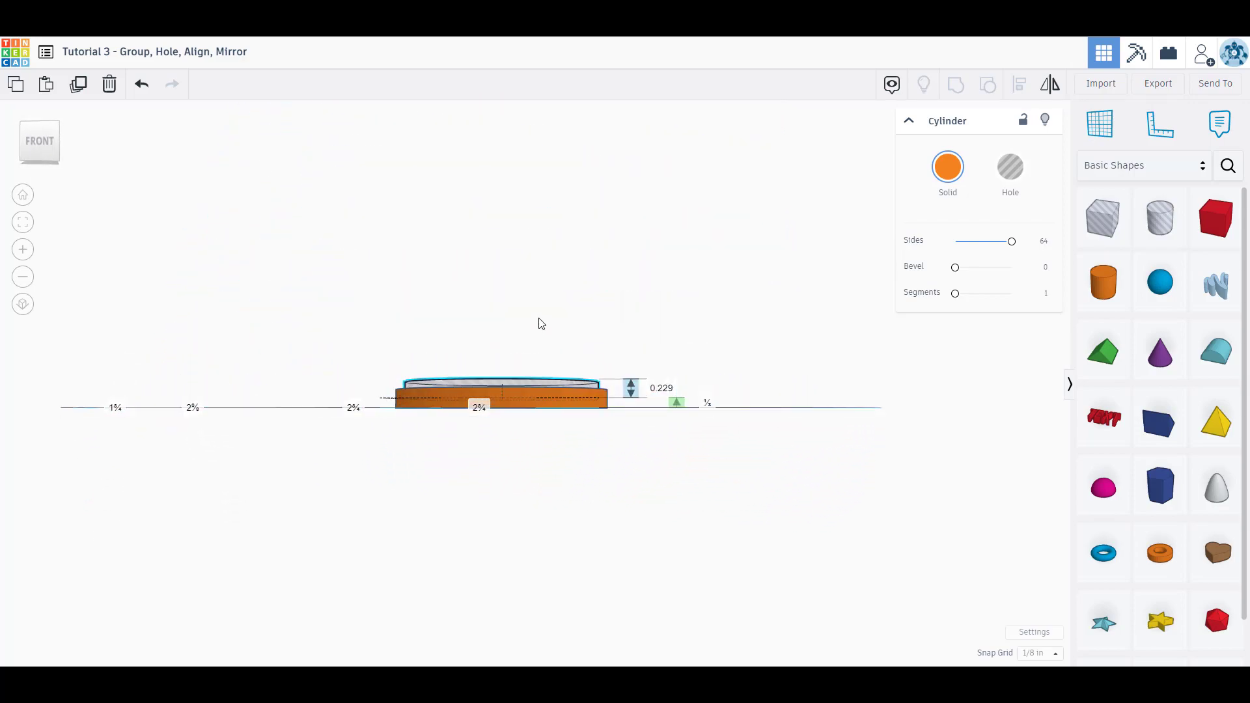
right_click(539, 323)
left_click(661, 410)
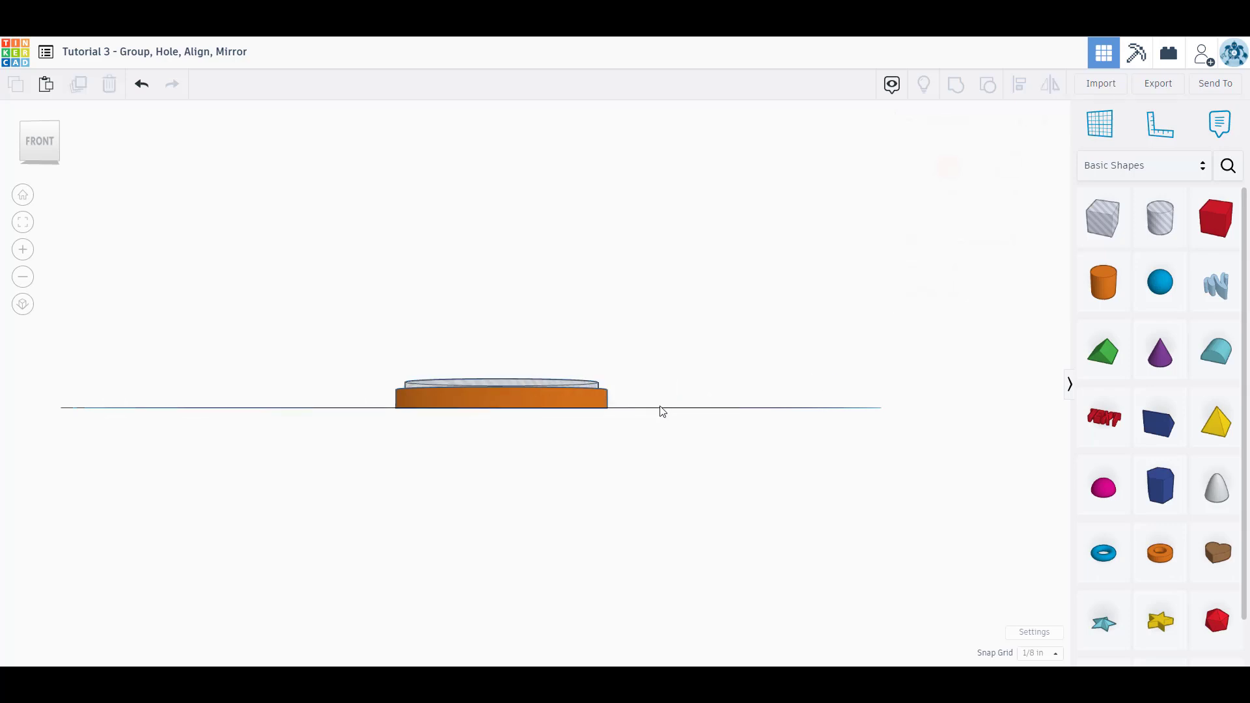
left_click(554, 386)
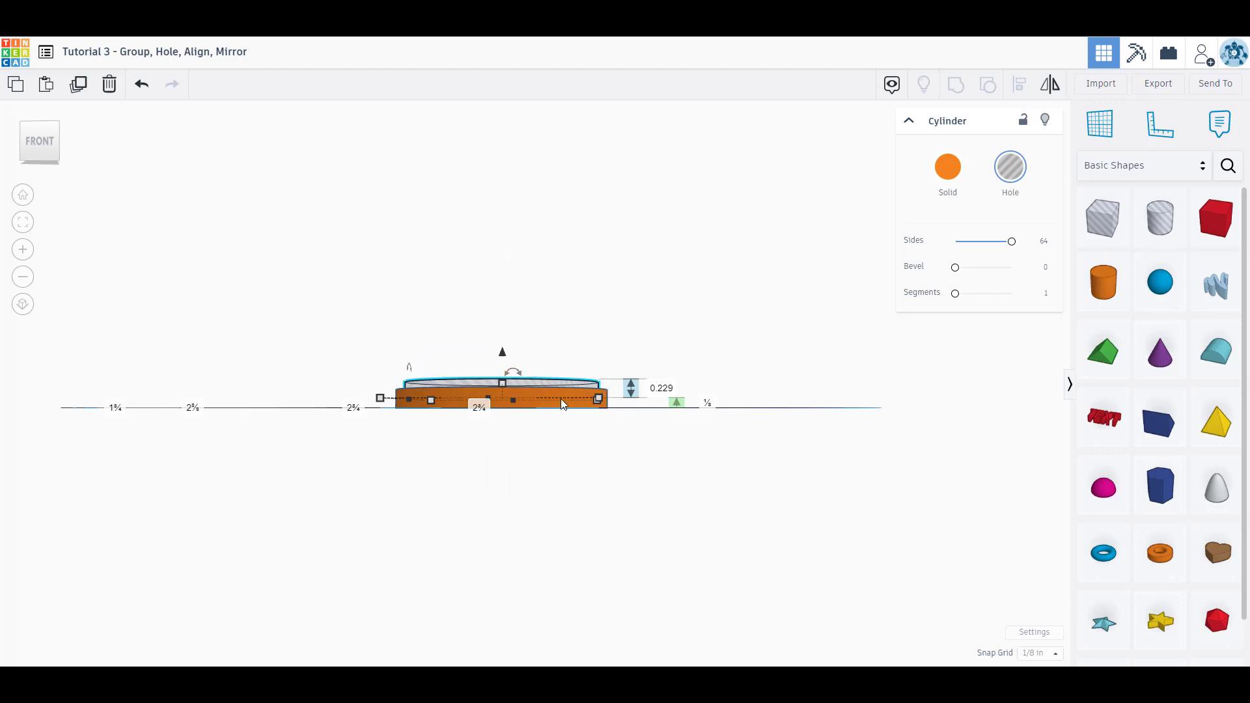
left_click(626, 413)
Group the solid disc with the hole cylinder to cut a shallow round recess with a raised rim.
right_click_drag(629, 515, 607, 472)
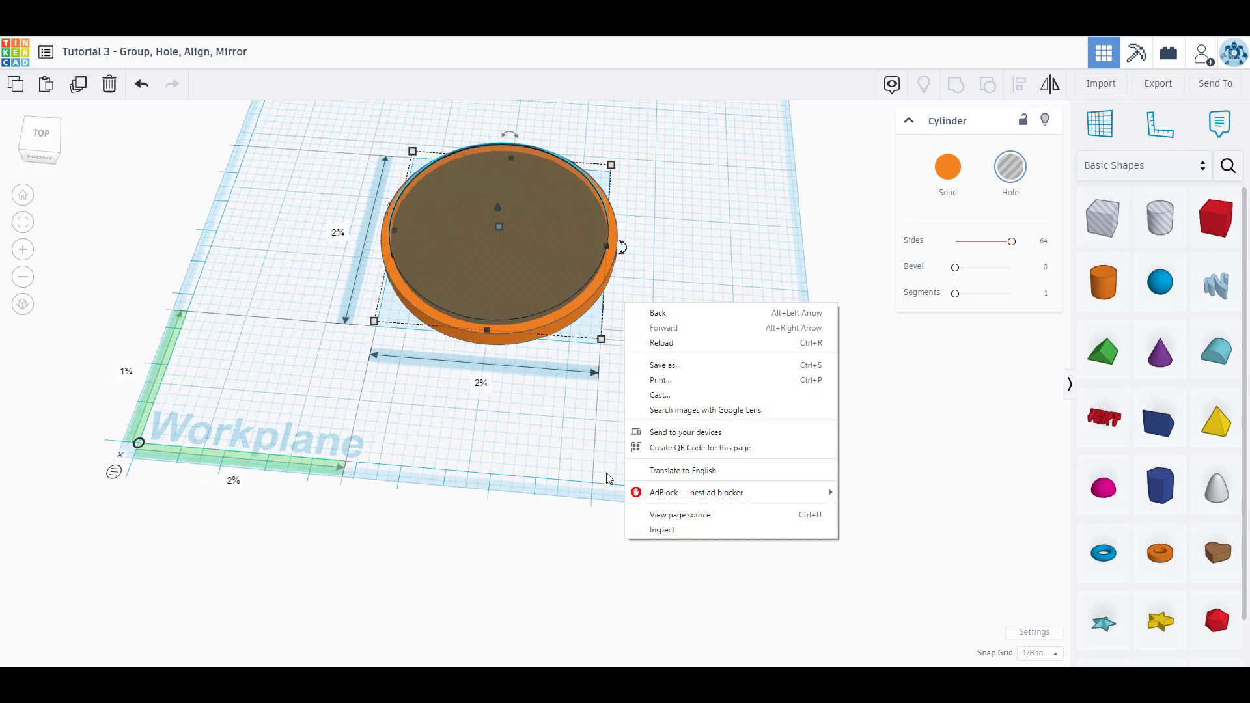
left_click(642, 413)
left_click_drag(676, 434, 312, 125)
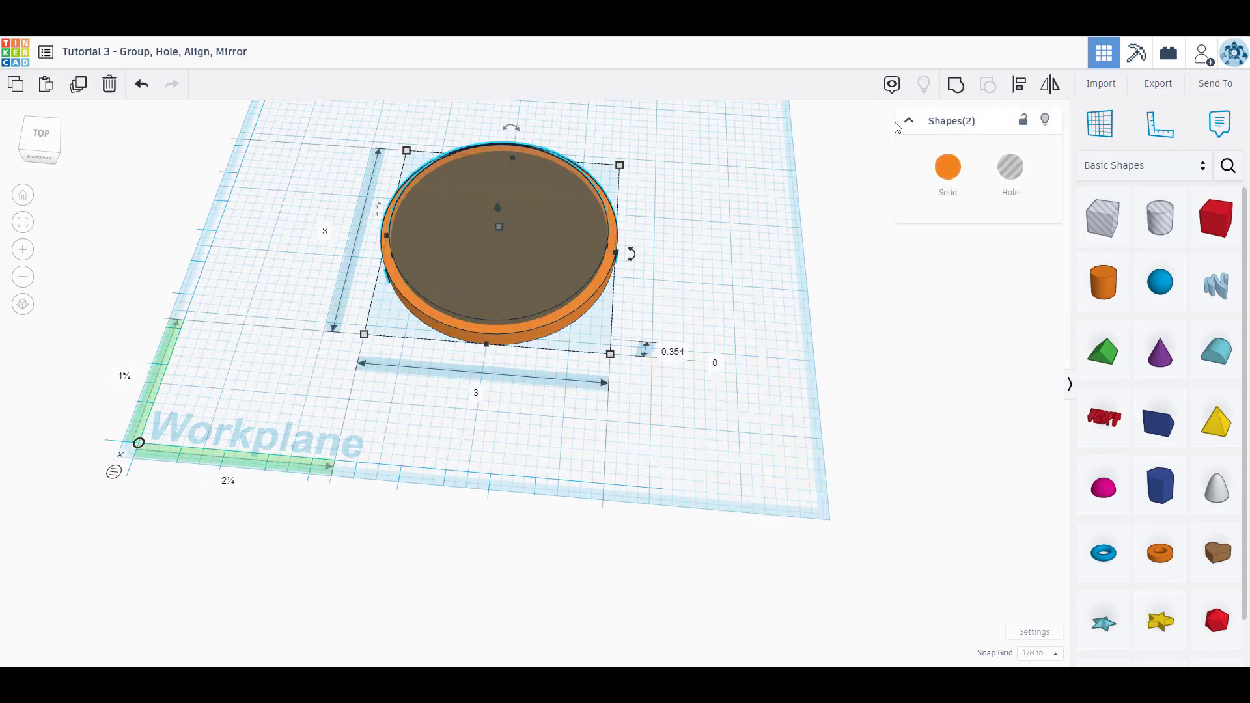
left_click(956, 84)
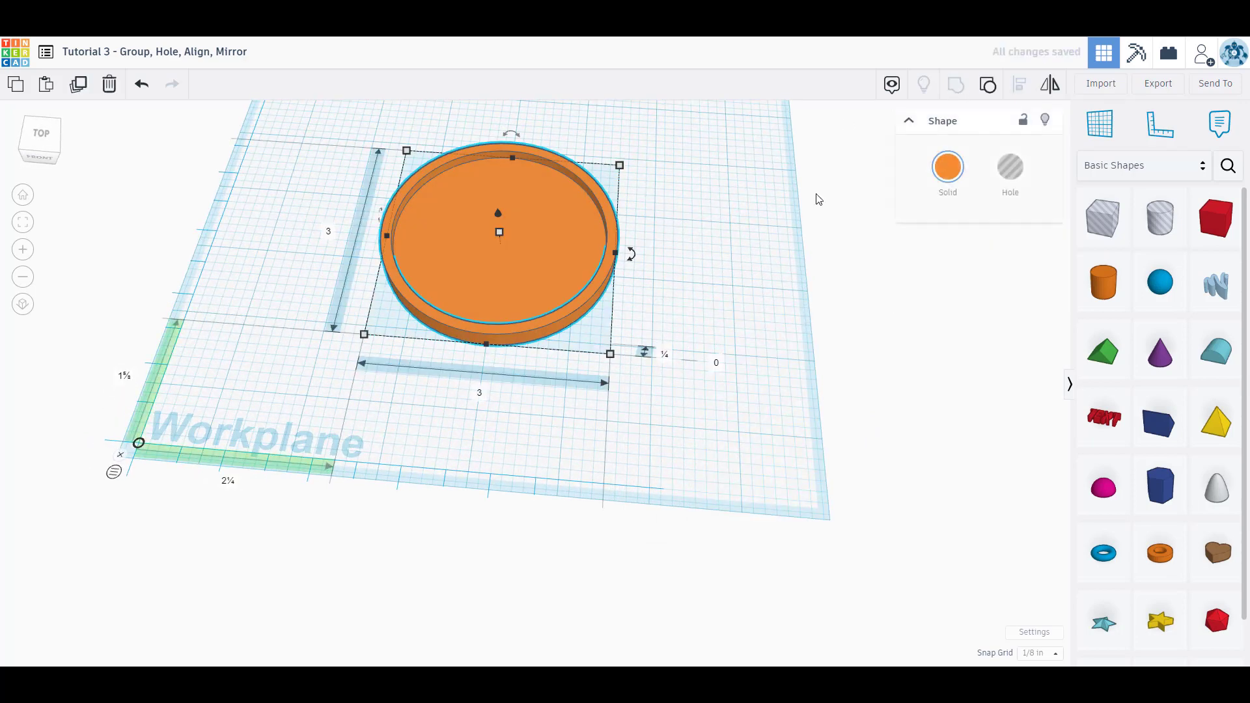
Undo the grouping, the hole conversion and the lift of the smaller cylinder.
left_click(705, 325)
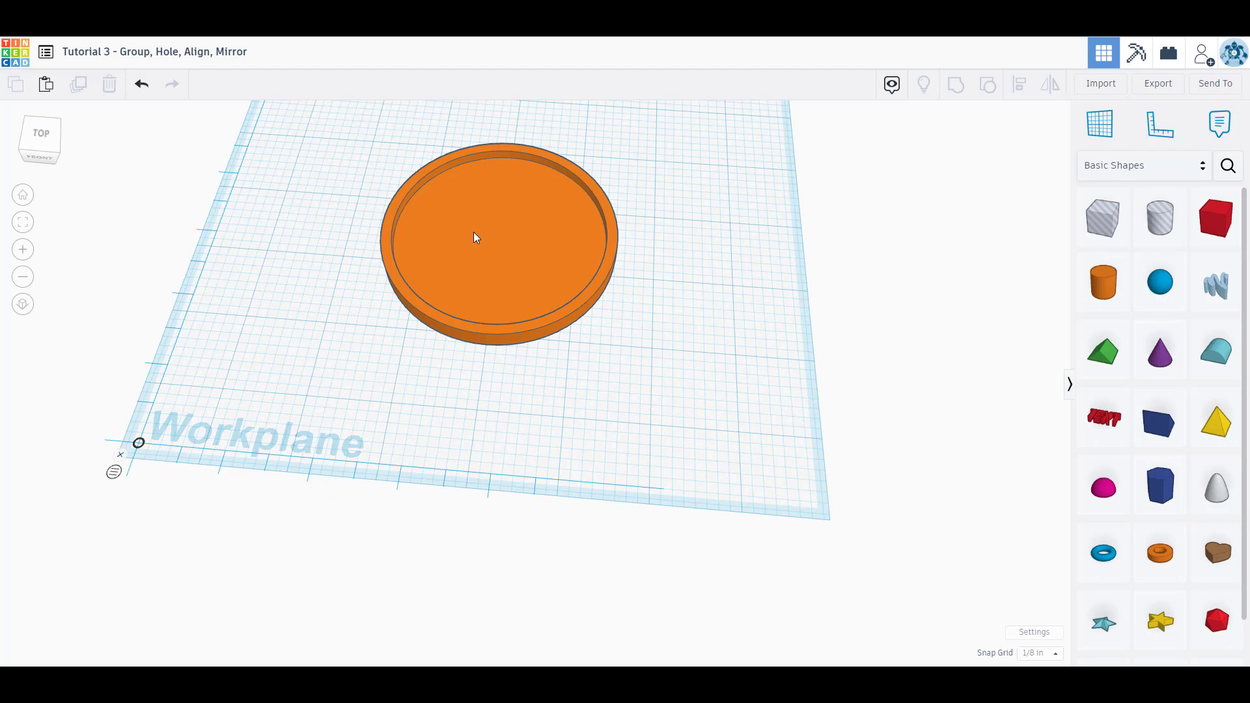
key("ctrl+z")
key("ctrl+z")
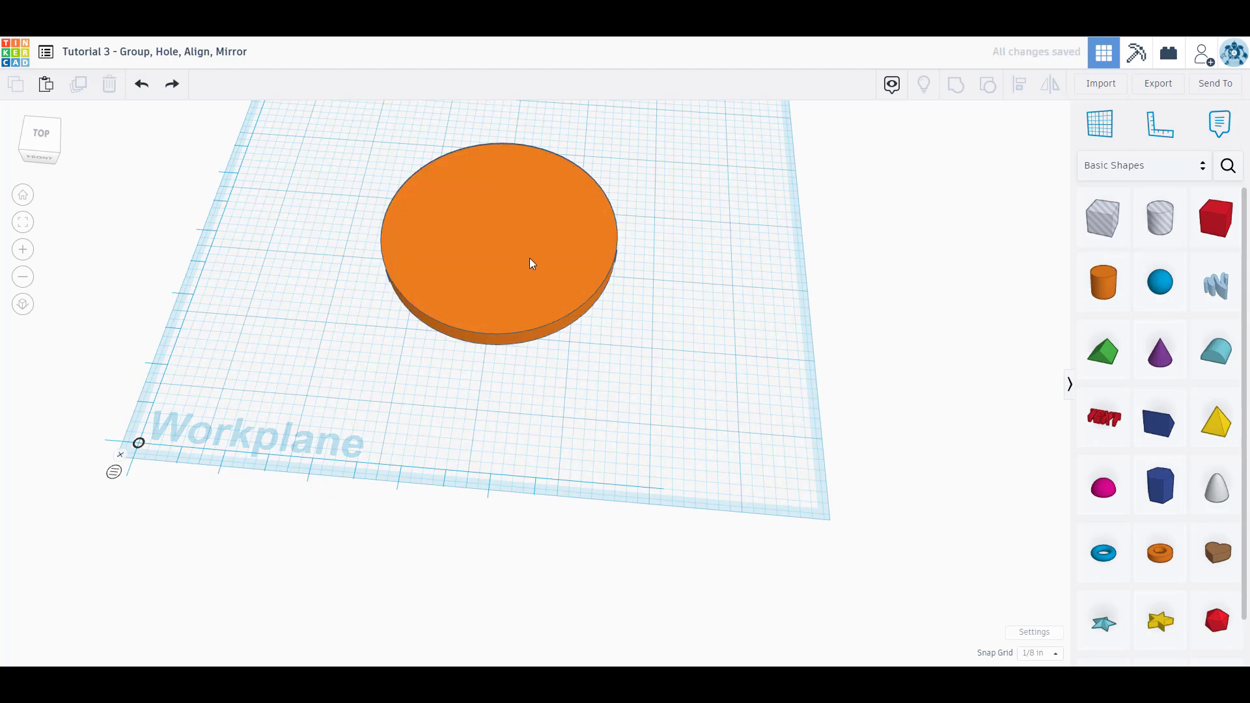
Move the 3 in and 2¾ in cylinders apart so they lie side by side on the workplane.
left_click_drag(516, 293, 743, 306, "alt")
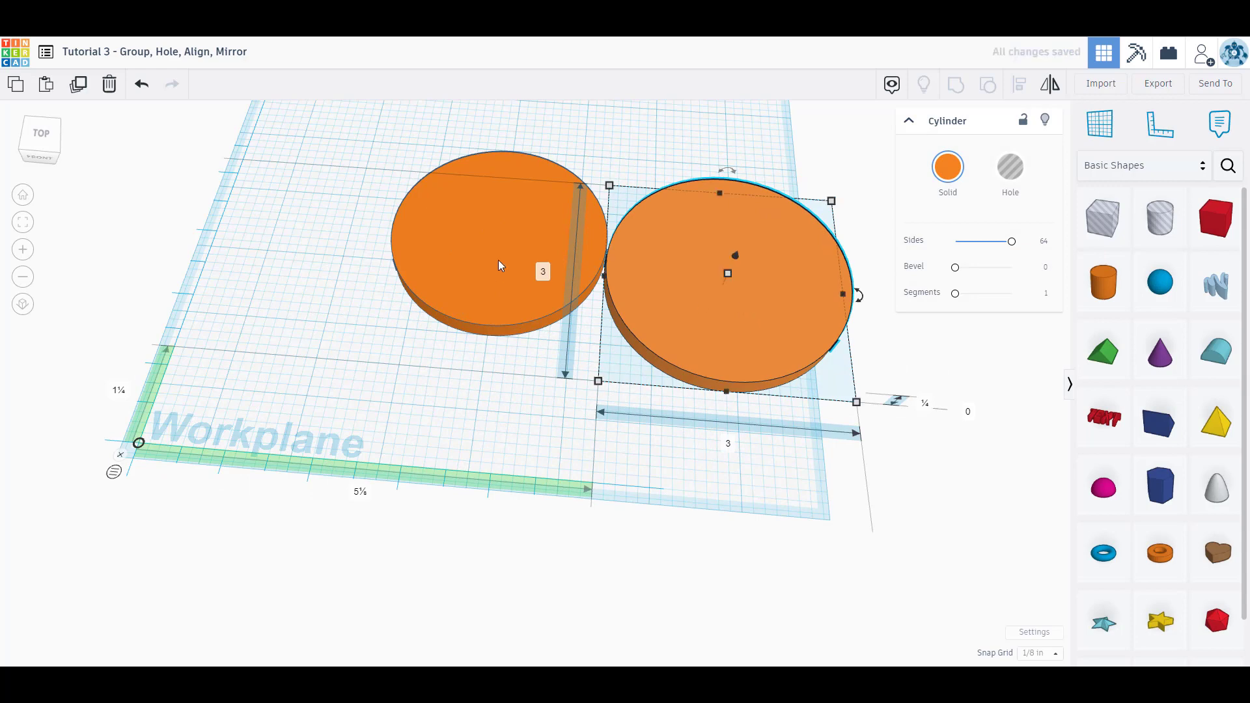
left_click_drag(498, 261, 414, 242)
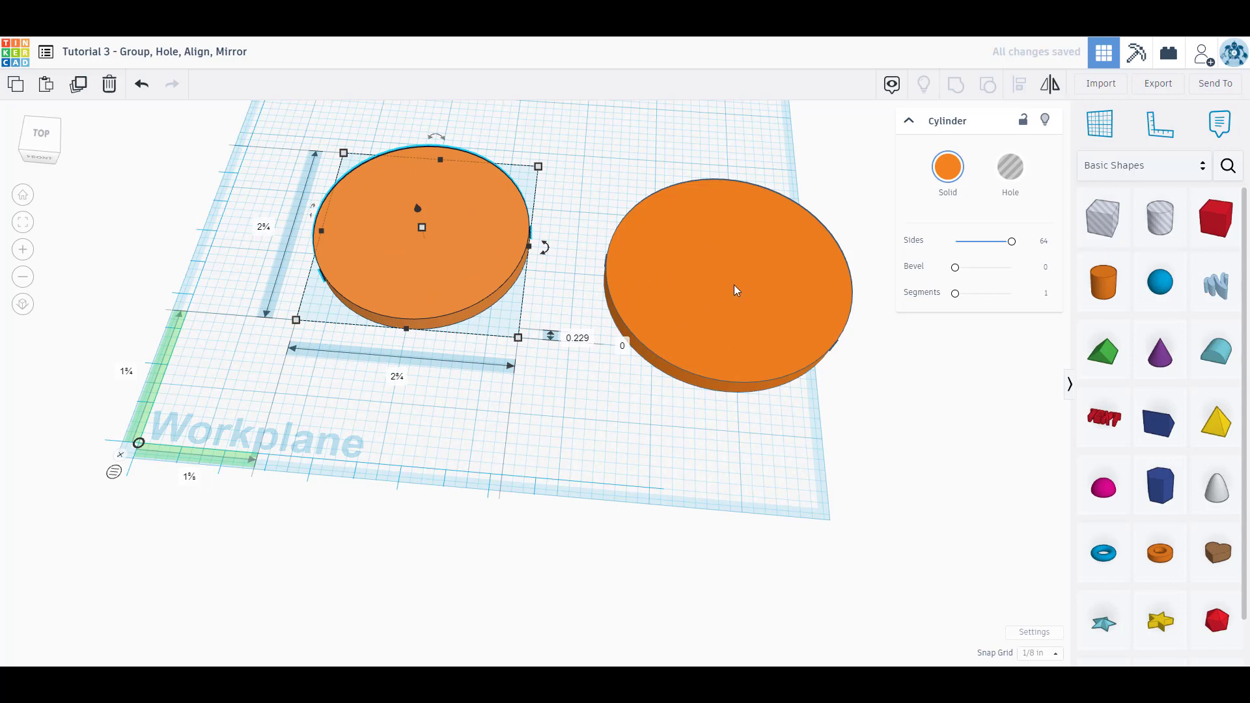
left_click_drag(733, 284, 669, 283)
left_click(498, 257)
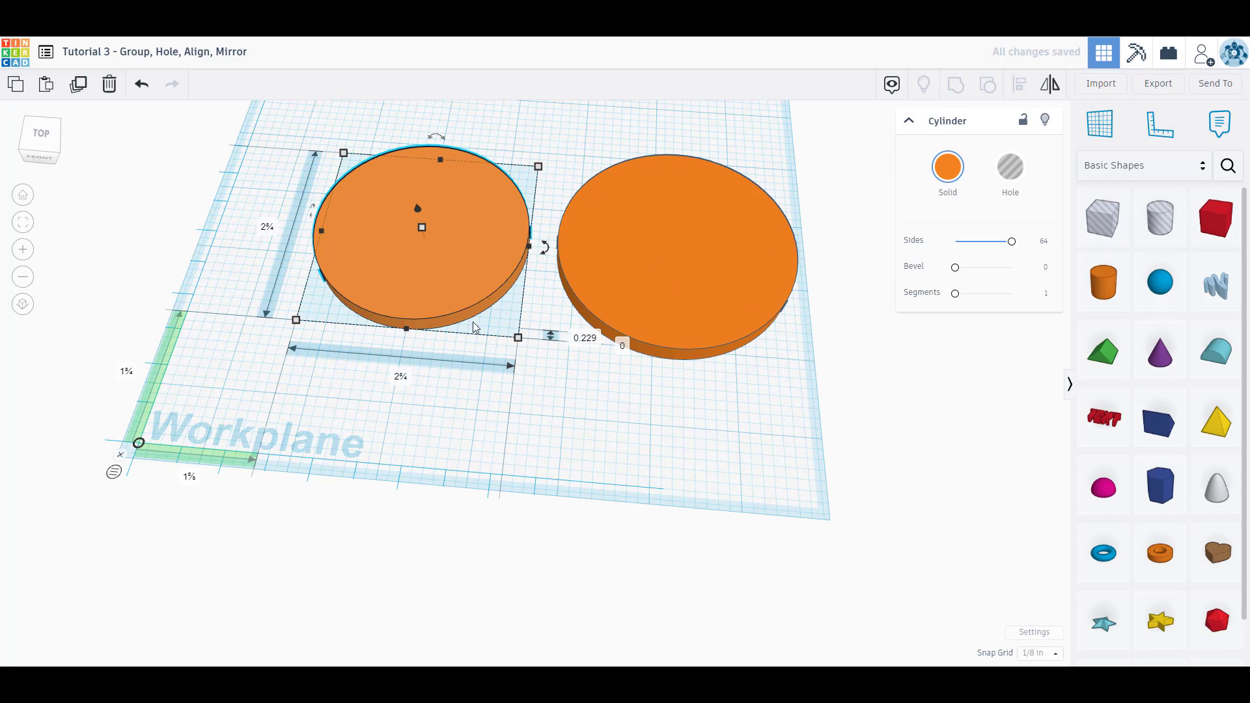
Raise the smaller cylinder ⅛ in above the workplane and turn it into a hole.
left_click(691, 318)
left_click(428, 277)
right_click_drag(612, 423, 618, 301)
key("Escape")
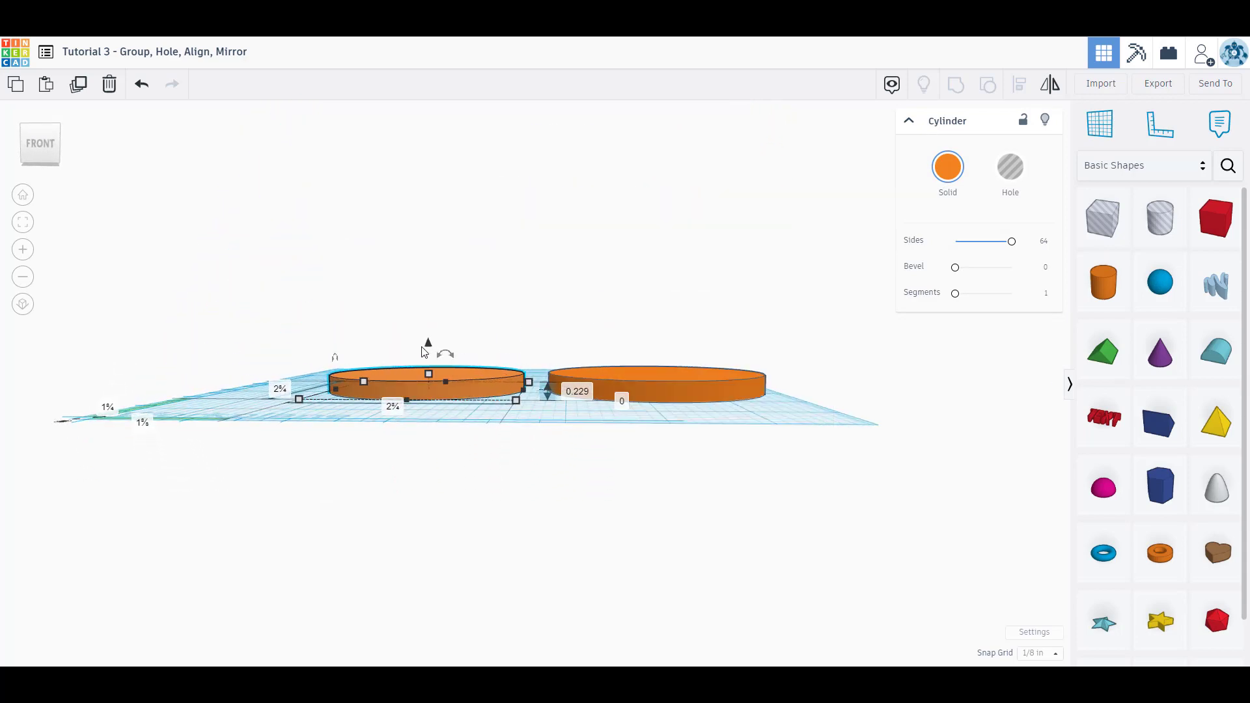
left_click_drag(429, 346, 427, 335)
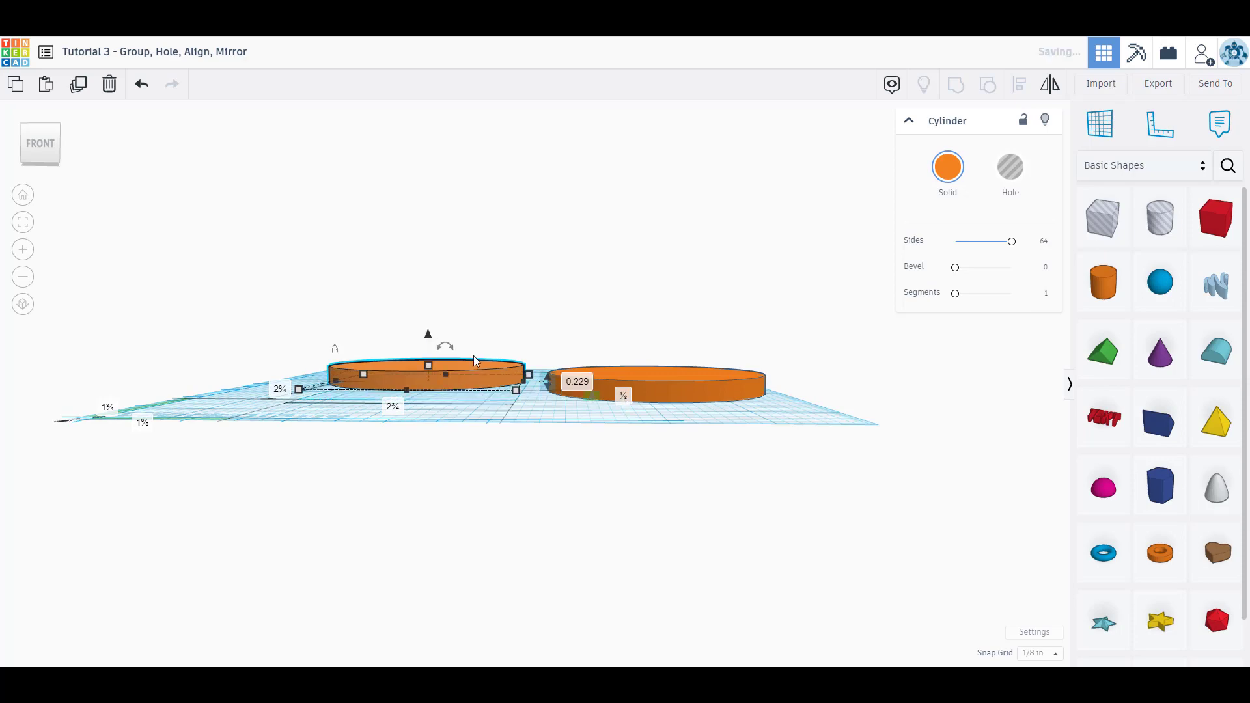
right_click_drag(642, 413, 639, 290)
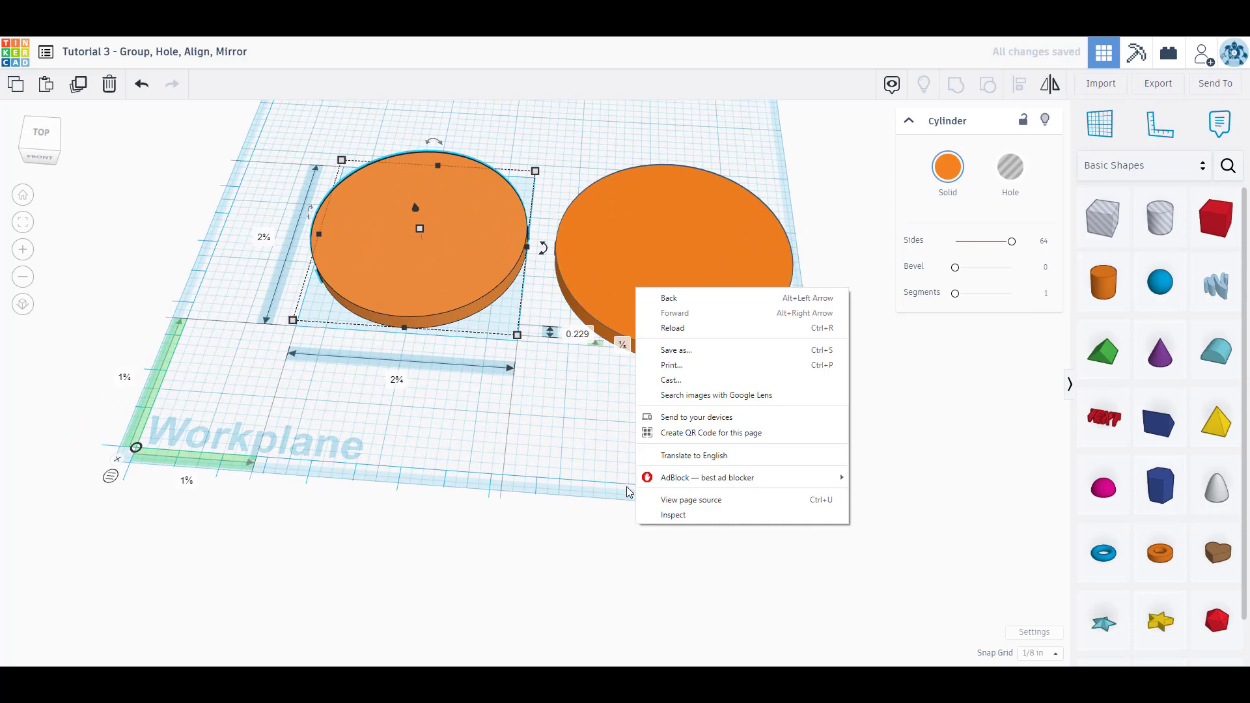
key("Escape")
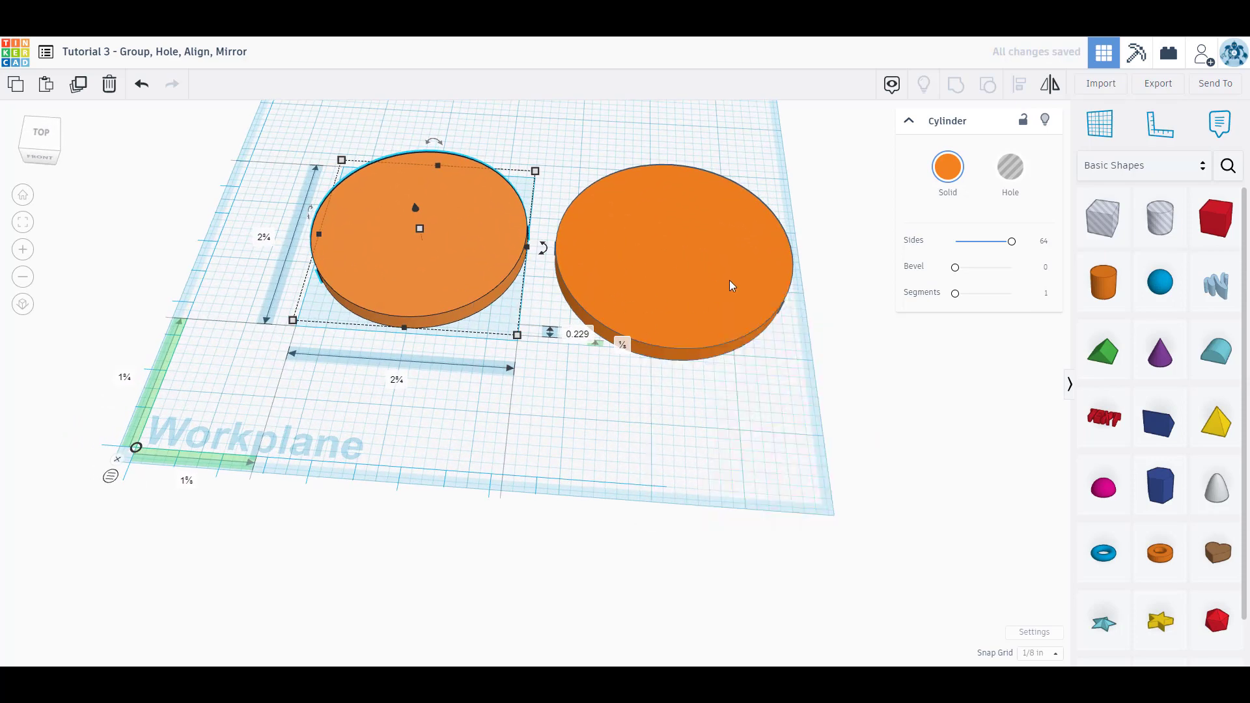
left_click(1010, 187)
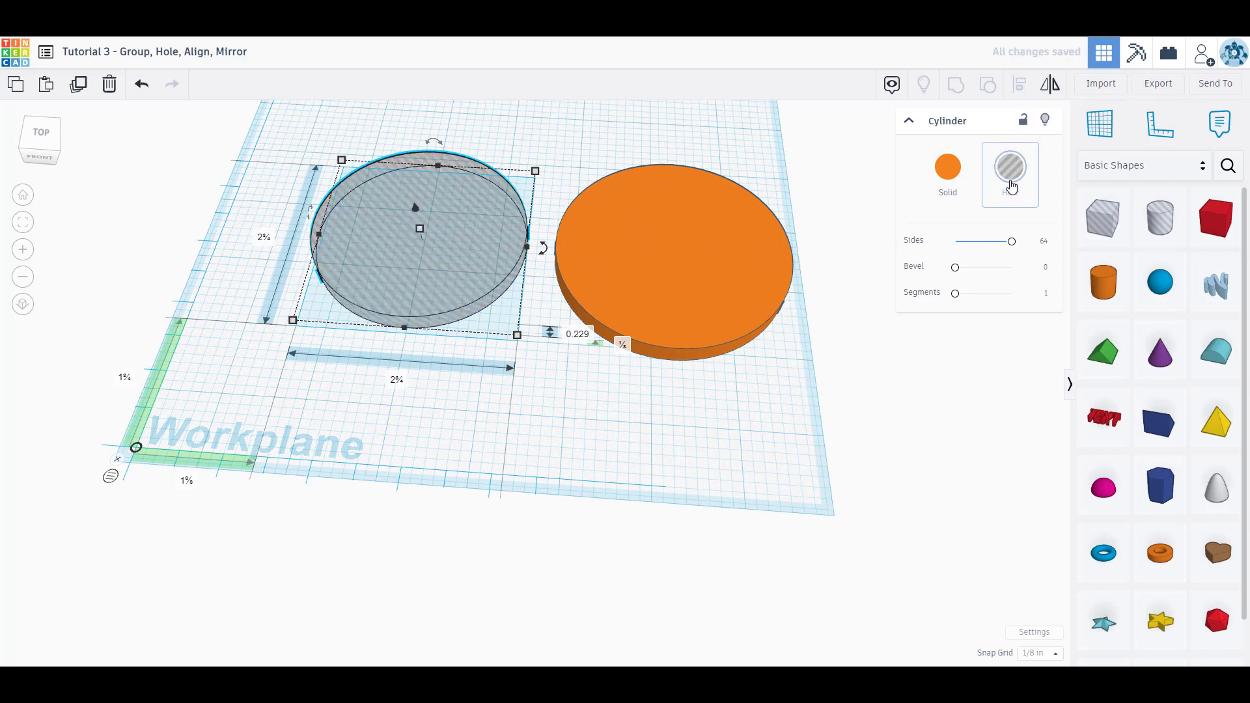
Align the hole cylinder and the solid disc by their centres in both horizontal directions and group them into a rimmed base.
left_click_drag(722, 414, 251, 116)
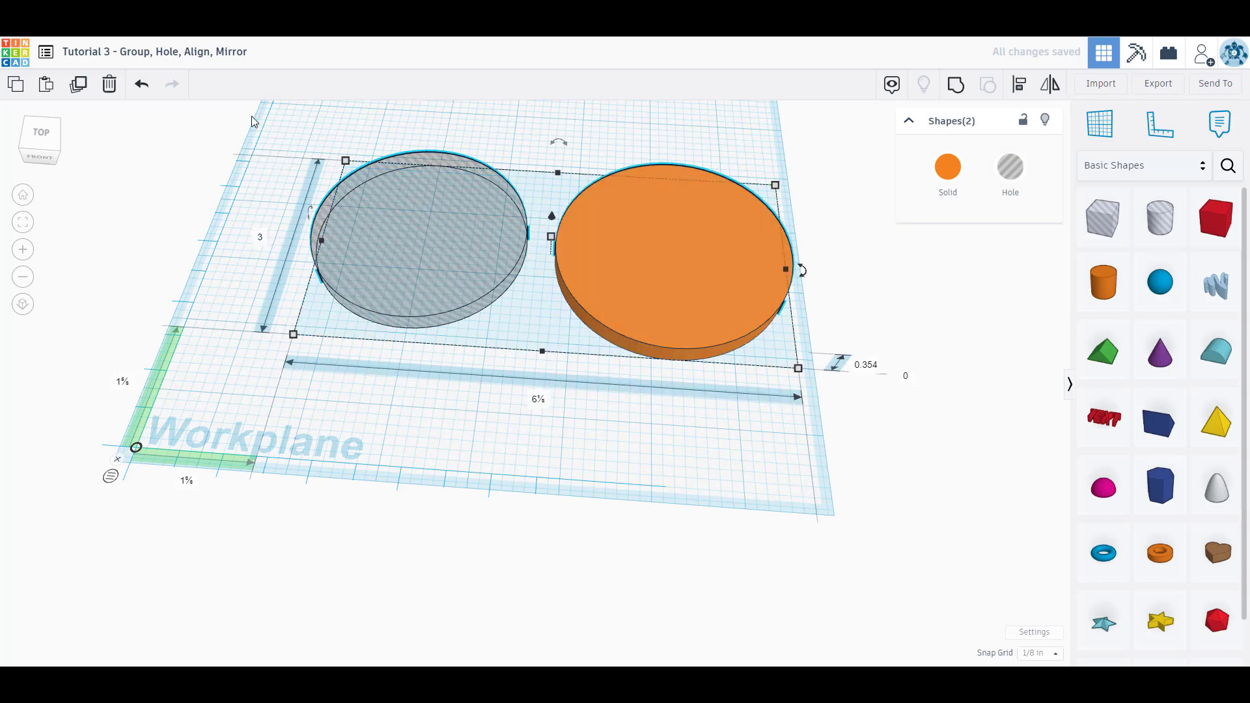
left_click(1020, 86)
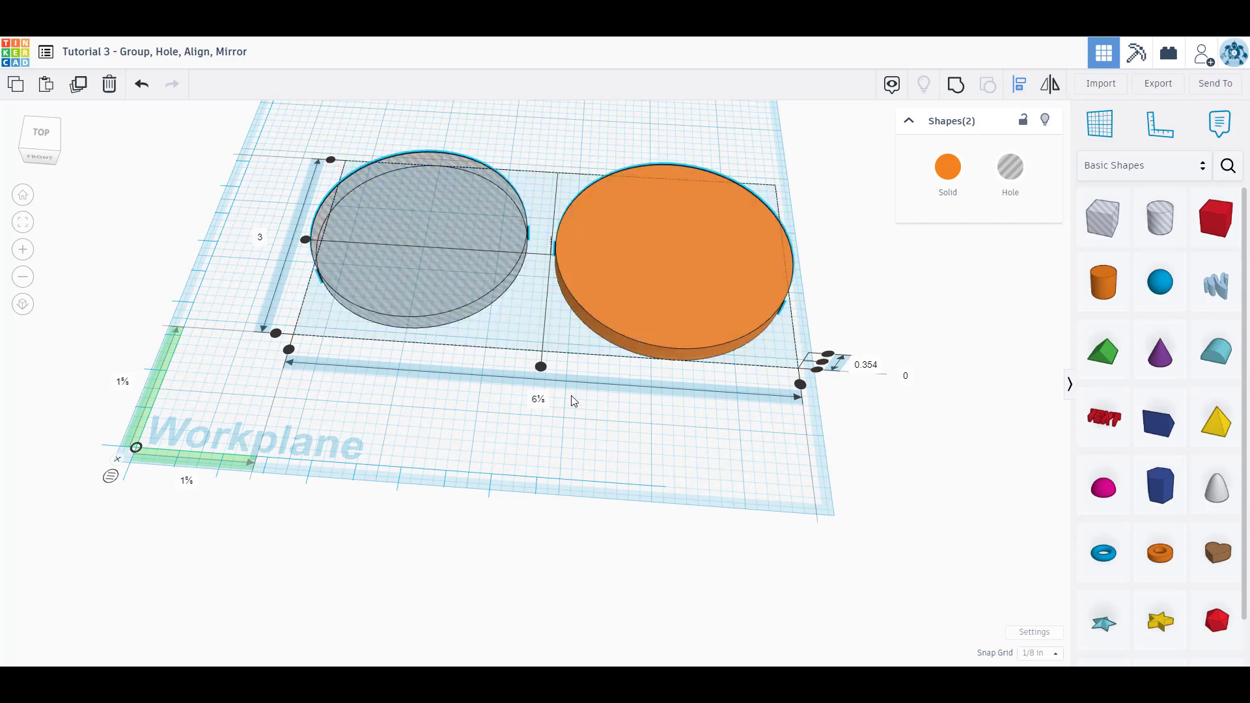
left_click(541, 366)
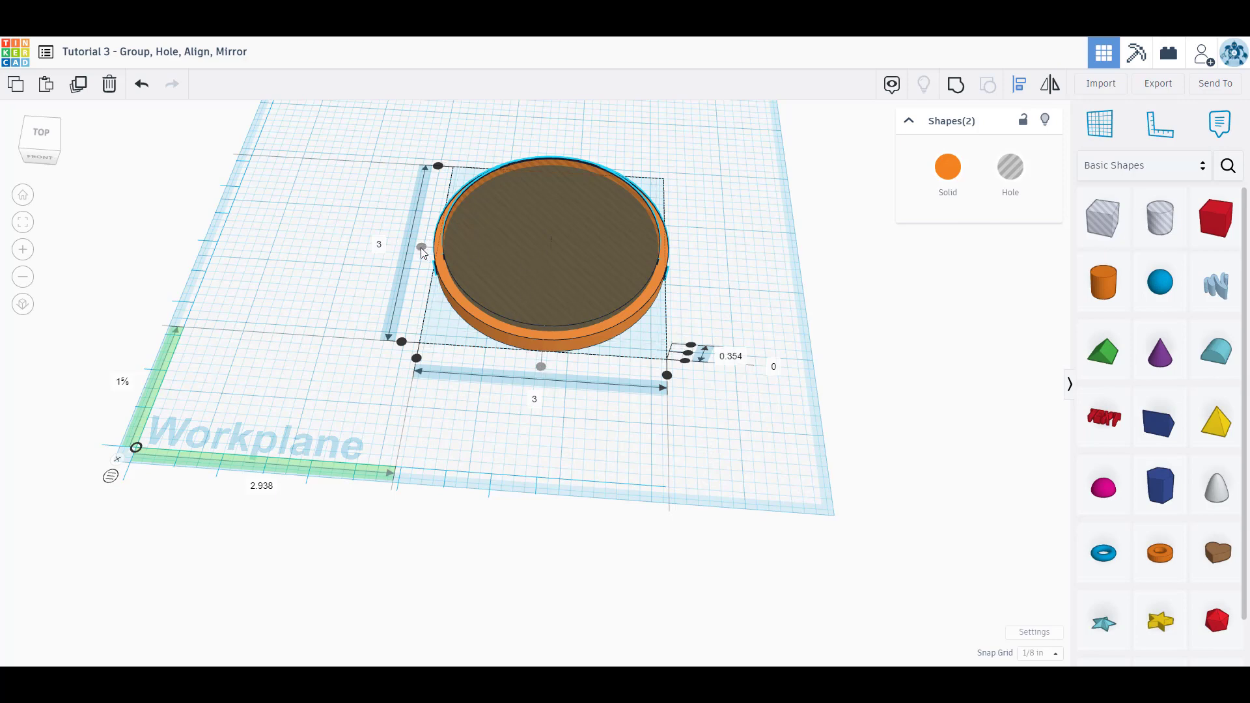
mouse_move(576, 433)
right_mouse_down()
mouse_move(586, 301)
mouse_move(580, 415)
right_mouse_up()
left_click(721, 266)
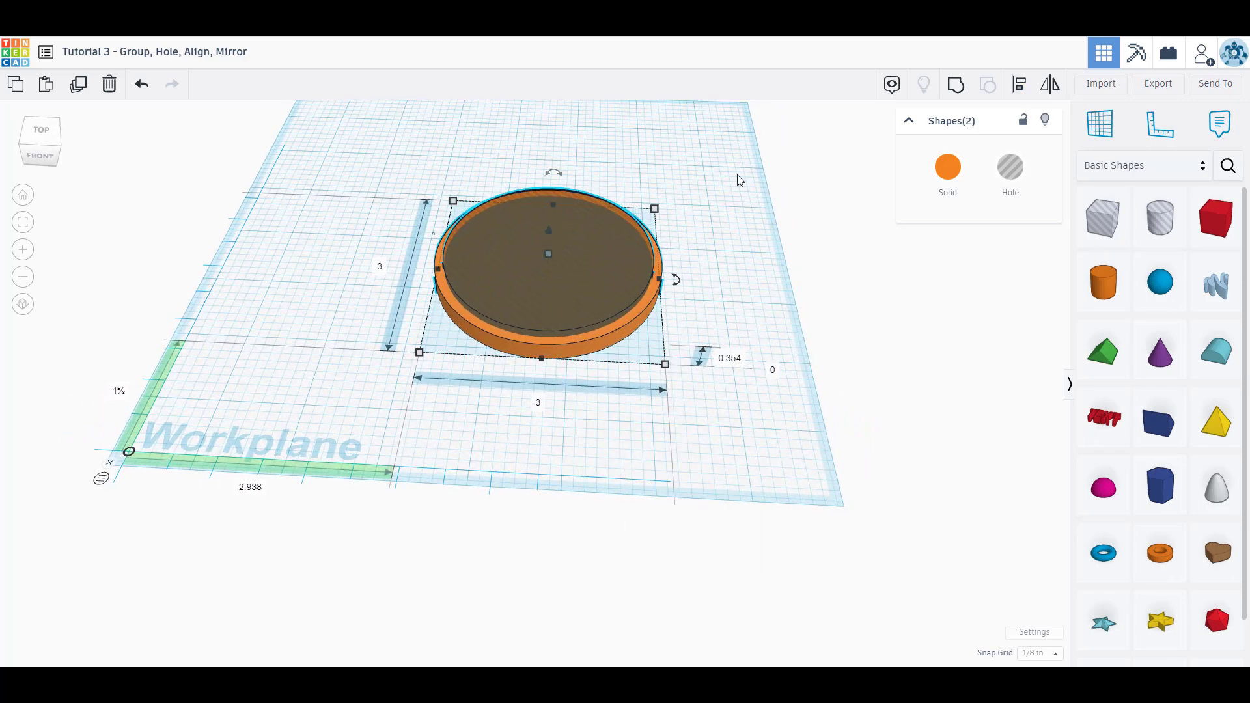
left_click(949, 83)
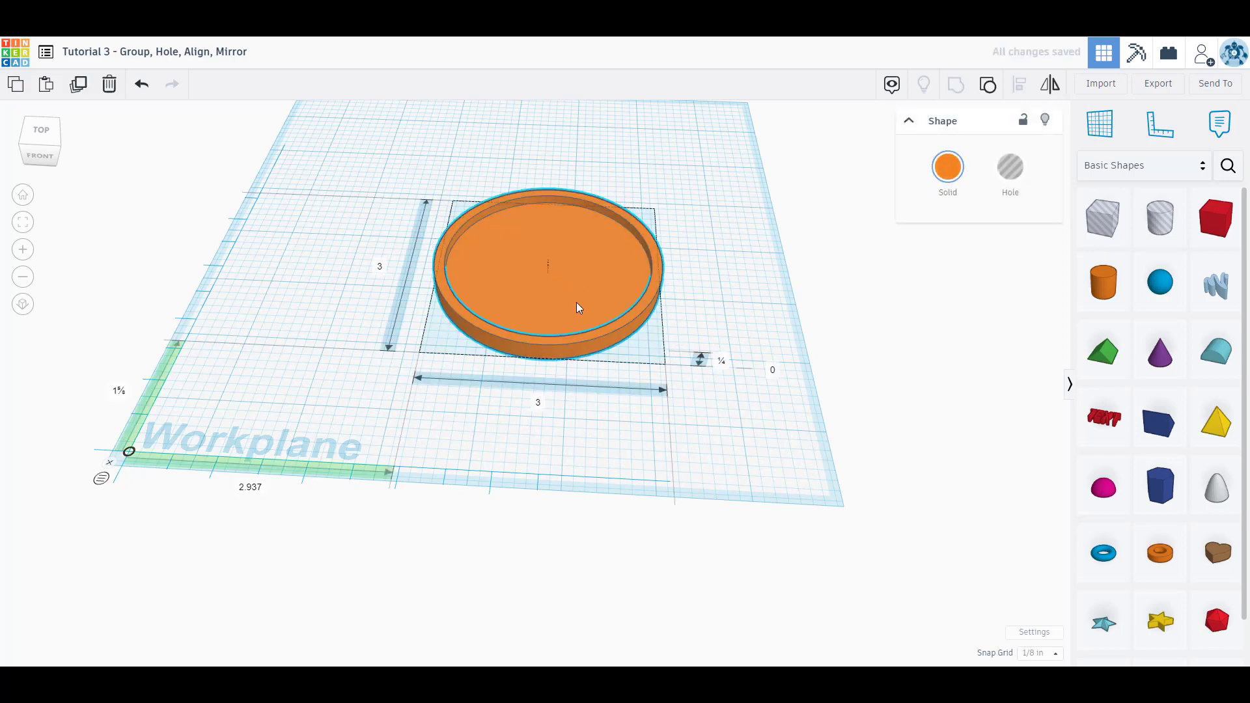
Move the rimmed base farther back and add a text shape reading DIY SLAPS in front of it.
left_click_drag(576, 308, 522, 260)
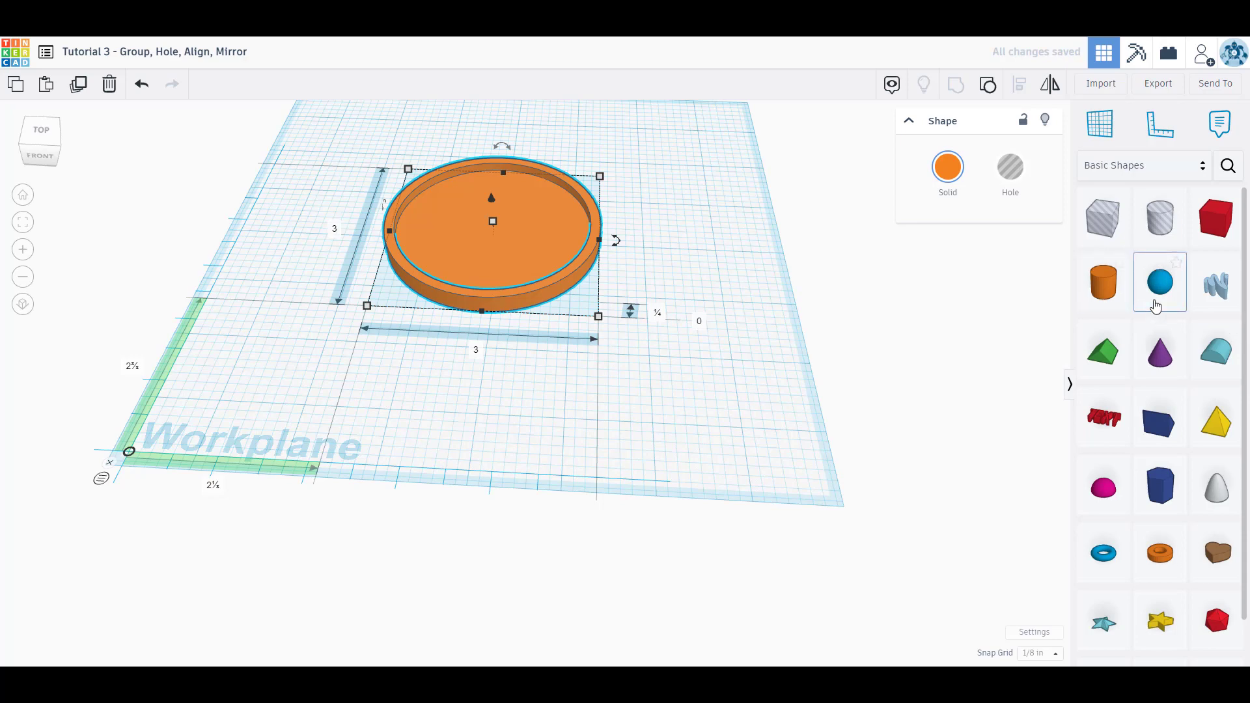
left_click_drag(1108, 430, 510, 388)
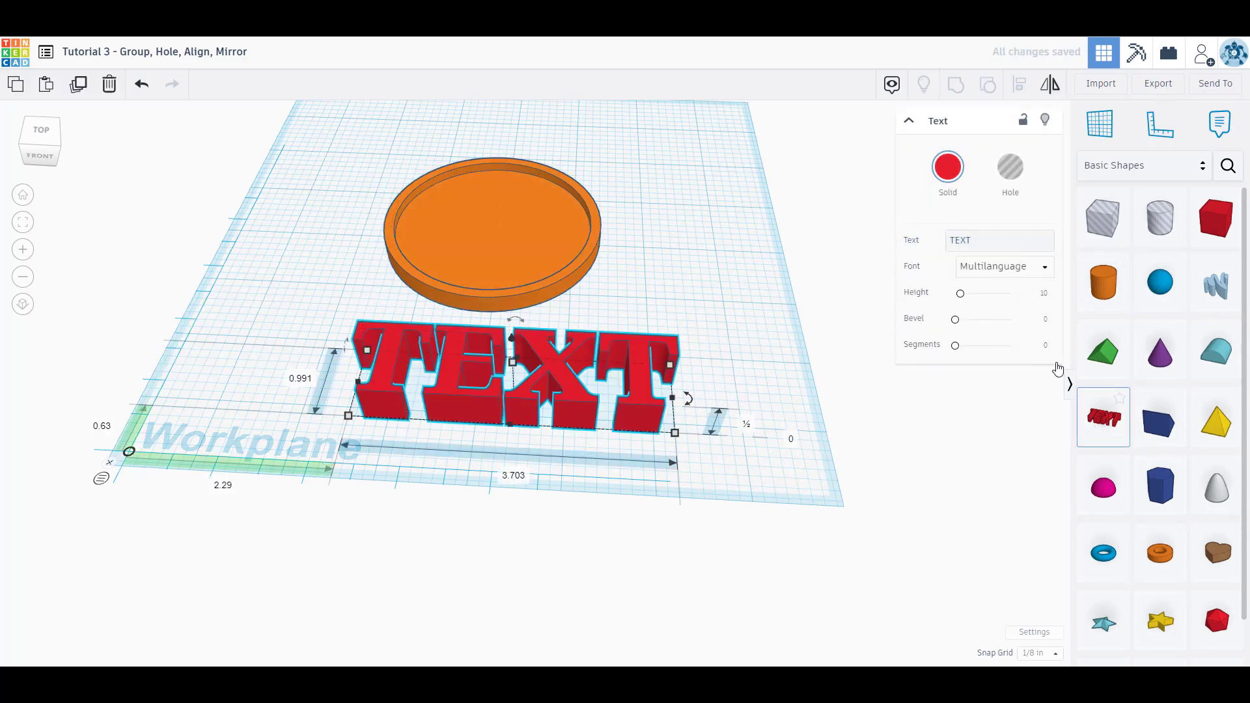
left_click_drag(973, 241, 940, 245)
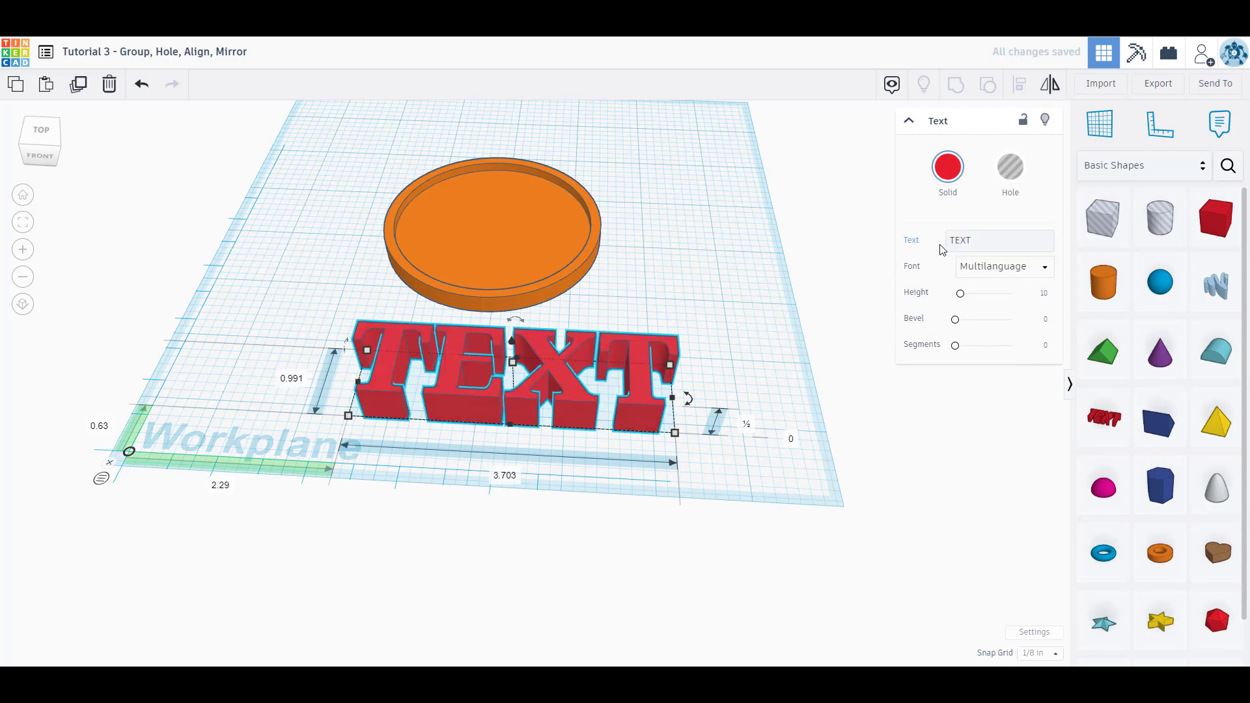
double_click(965, 240)
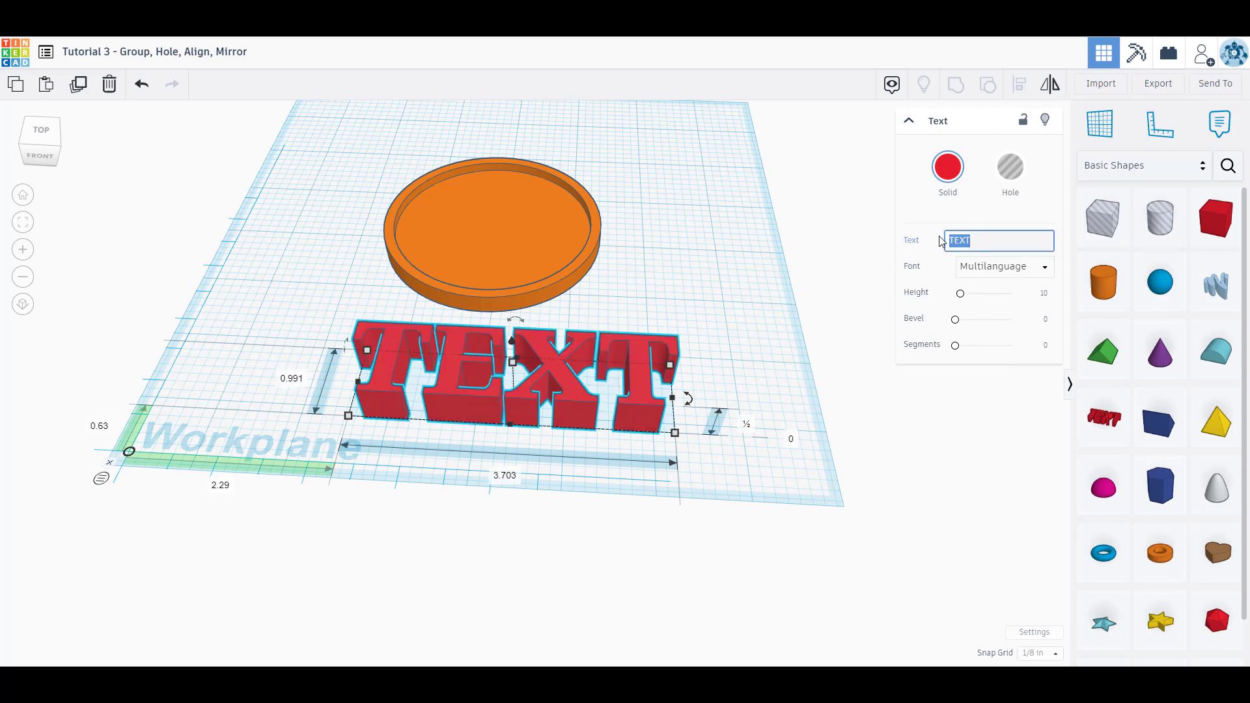
type("DIY SLAPS")
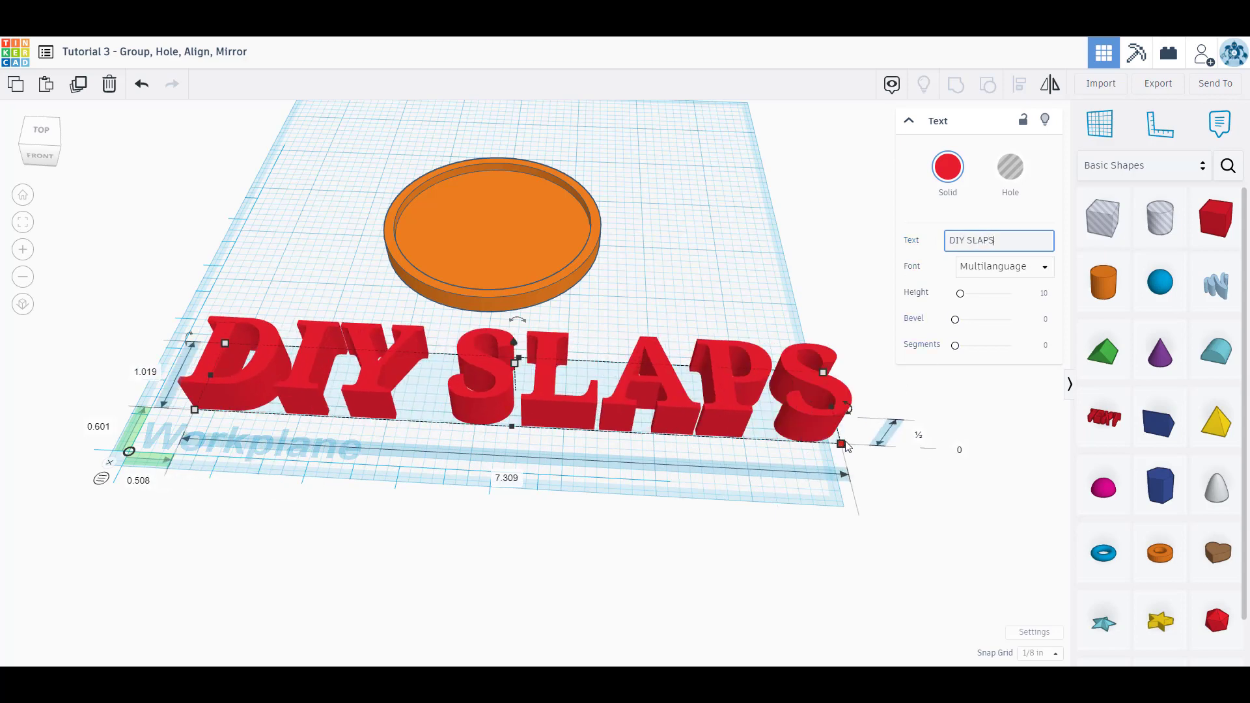
Shrink the DIY SLAPS text to about 1.74 by 0.75 in inside the recess and align its centre with the base in both horizontal directions.
left_click_drag(657, 433, 511, 231)
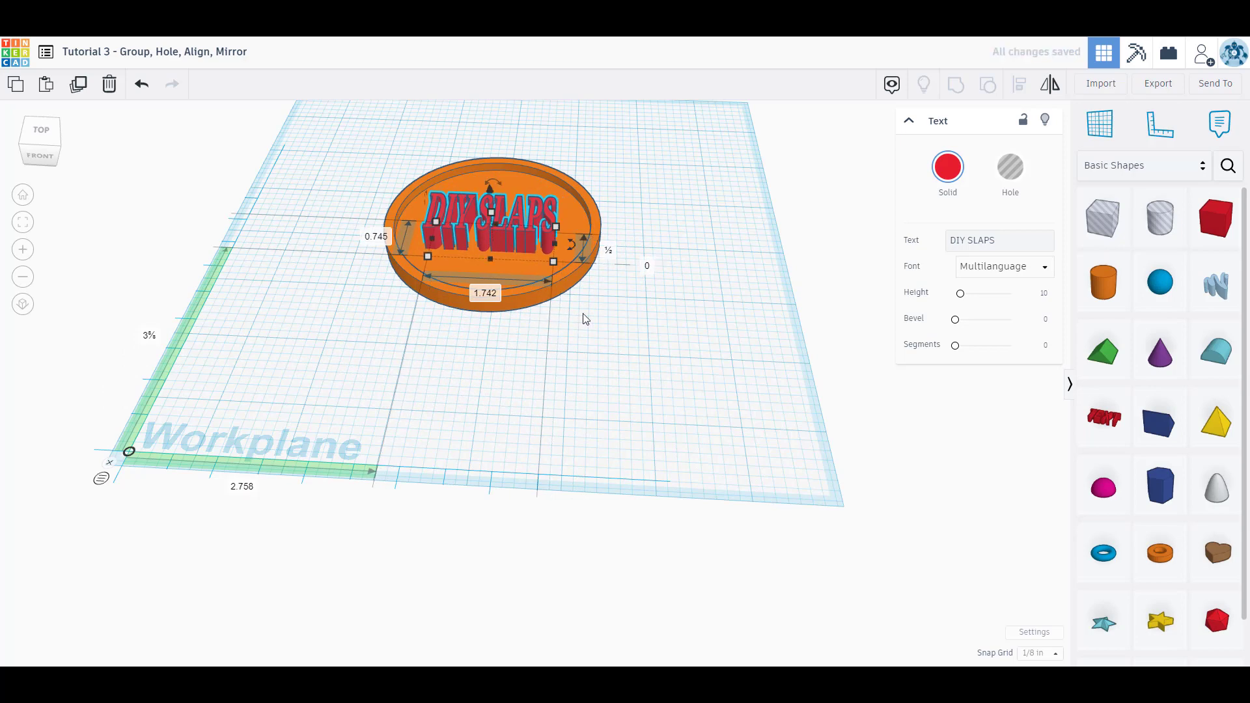
middle_click_drag(568, 325, 631, 447)
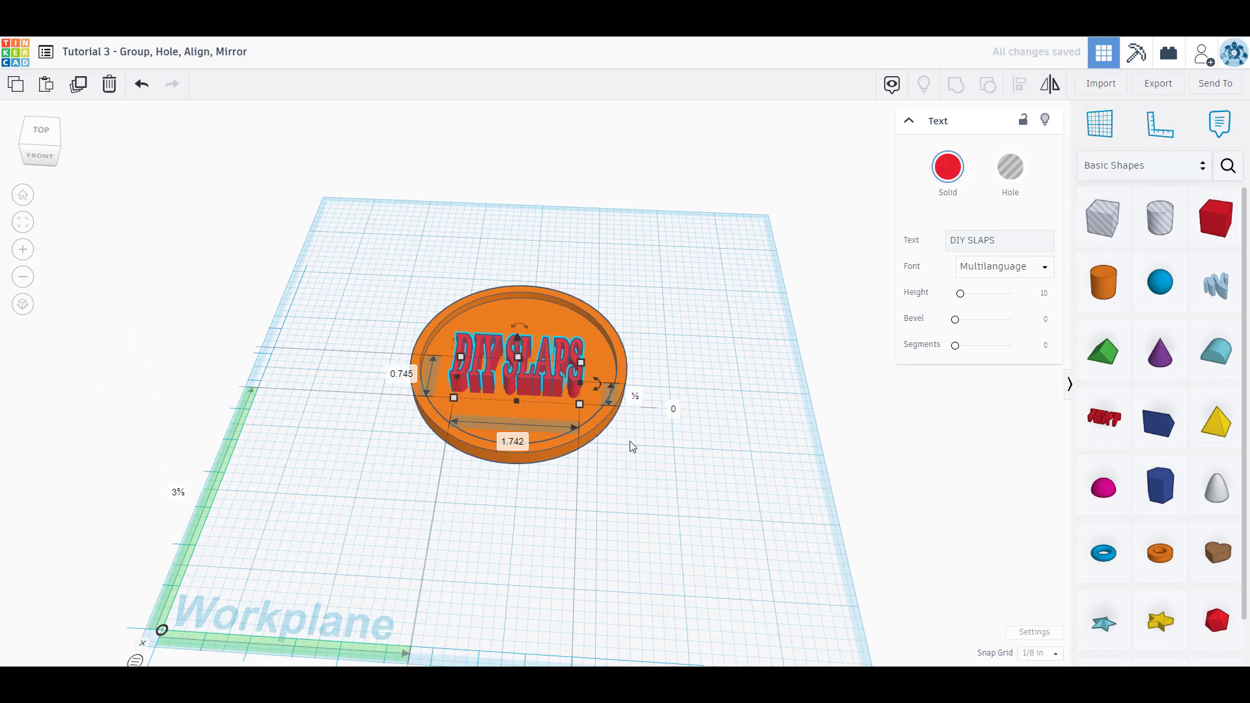
left_click_drag(649, 476, 367, 252)
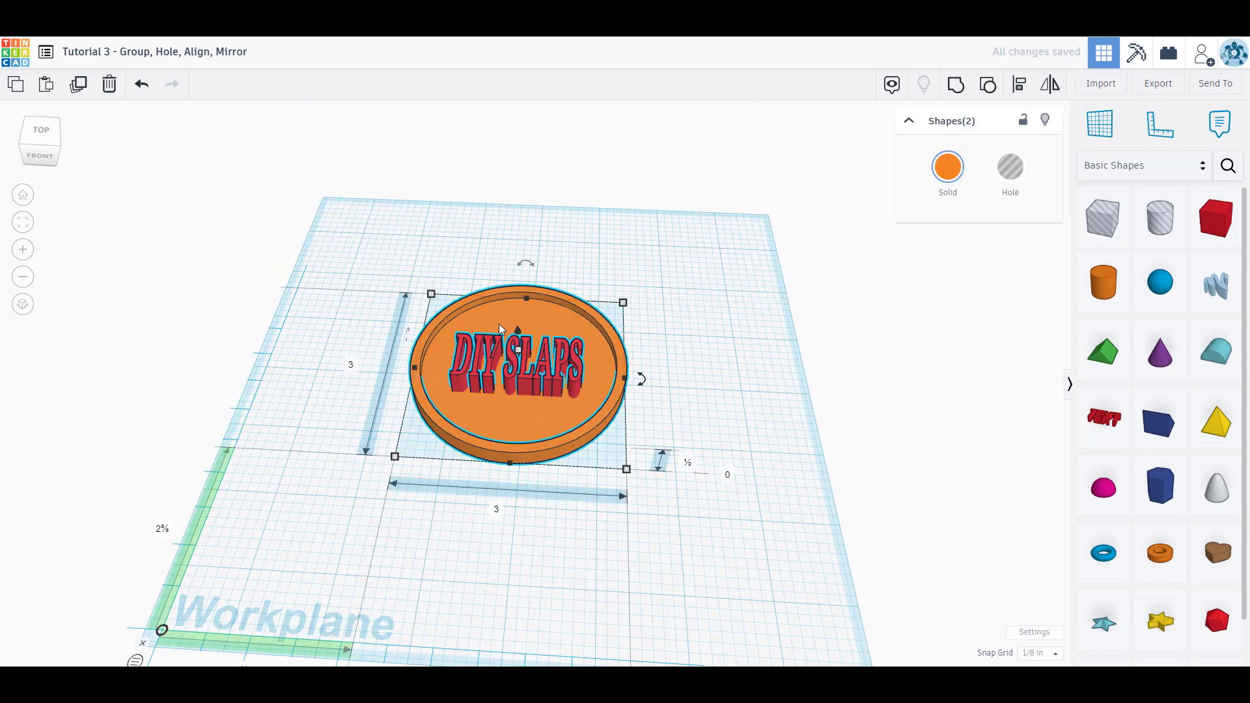
left_click(1021, 93)
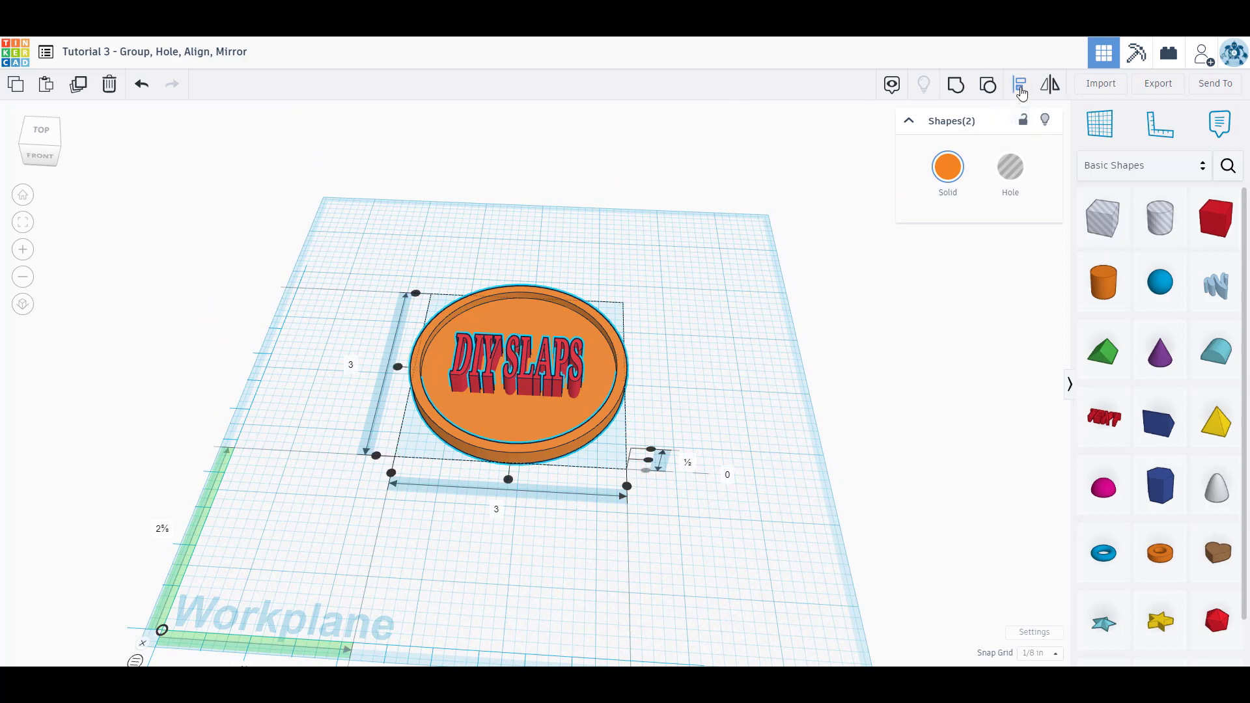
left_click(508, 480)
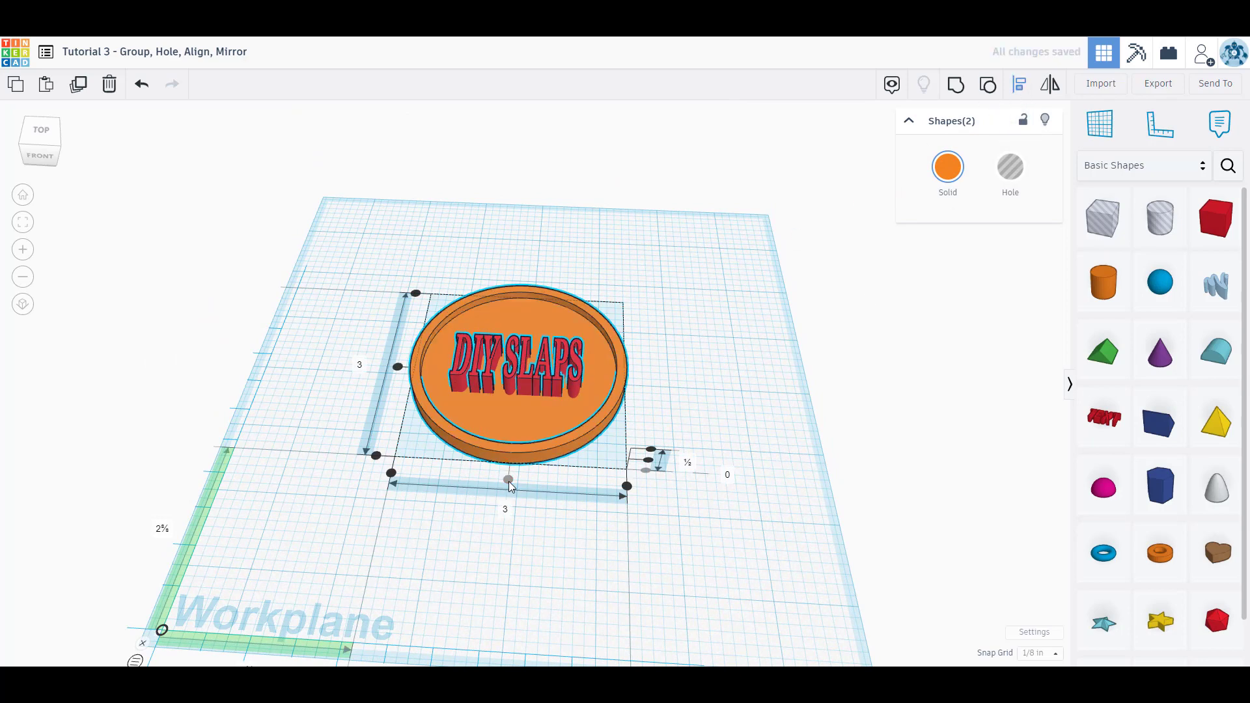
left_click(398, 367)
left_click(757, 383)
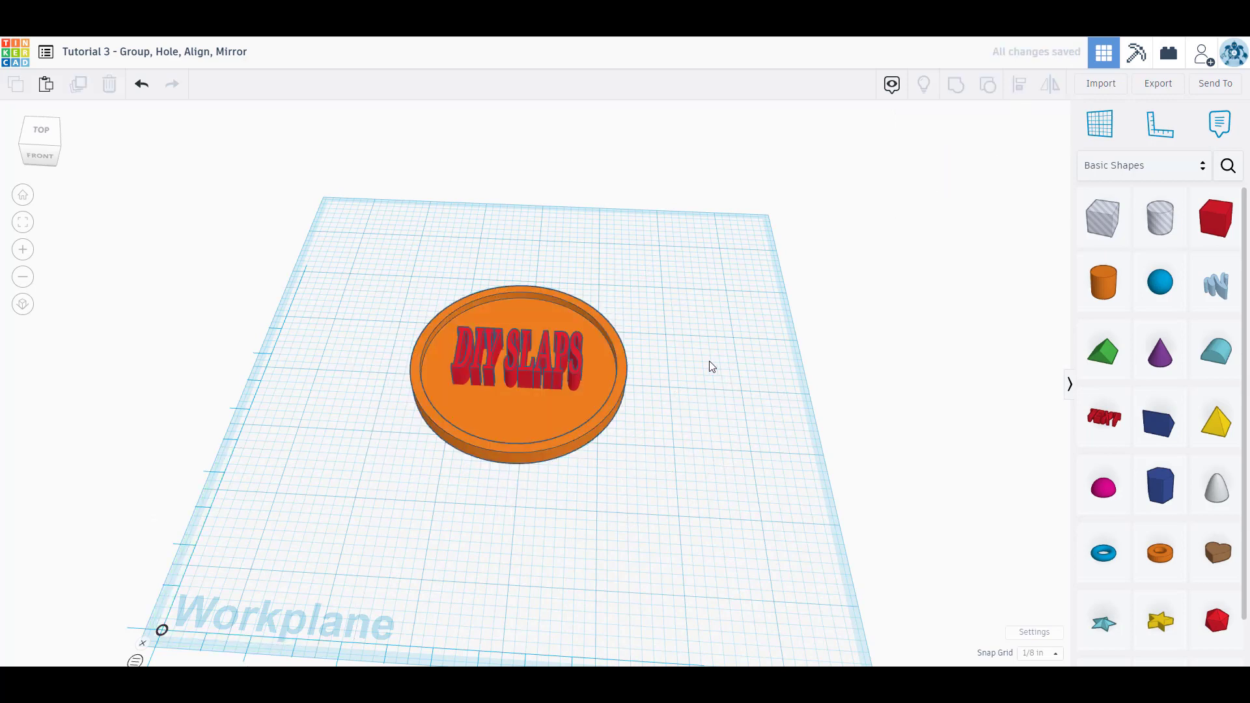
Raise the DIY SLAPS text so its underside sits 0.1 in above the workplane.
right_click_drag(709, 363, 670, 346)
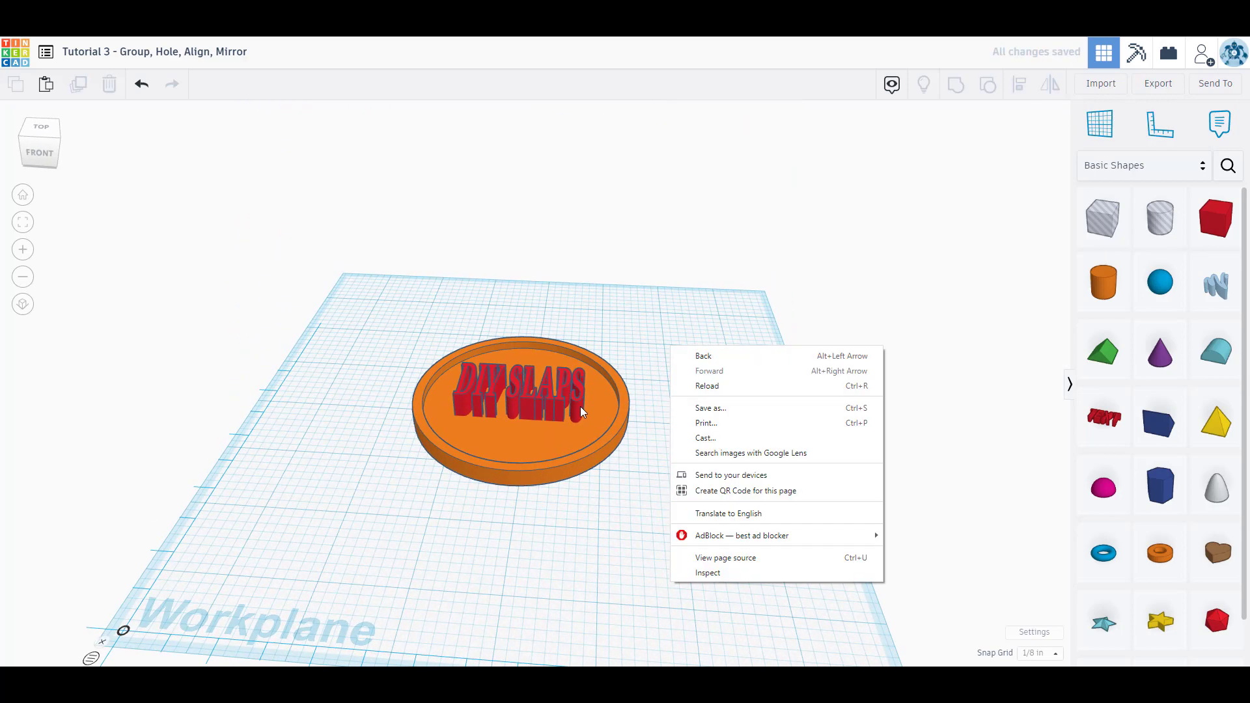
left_click(582, 412)
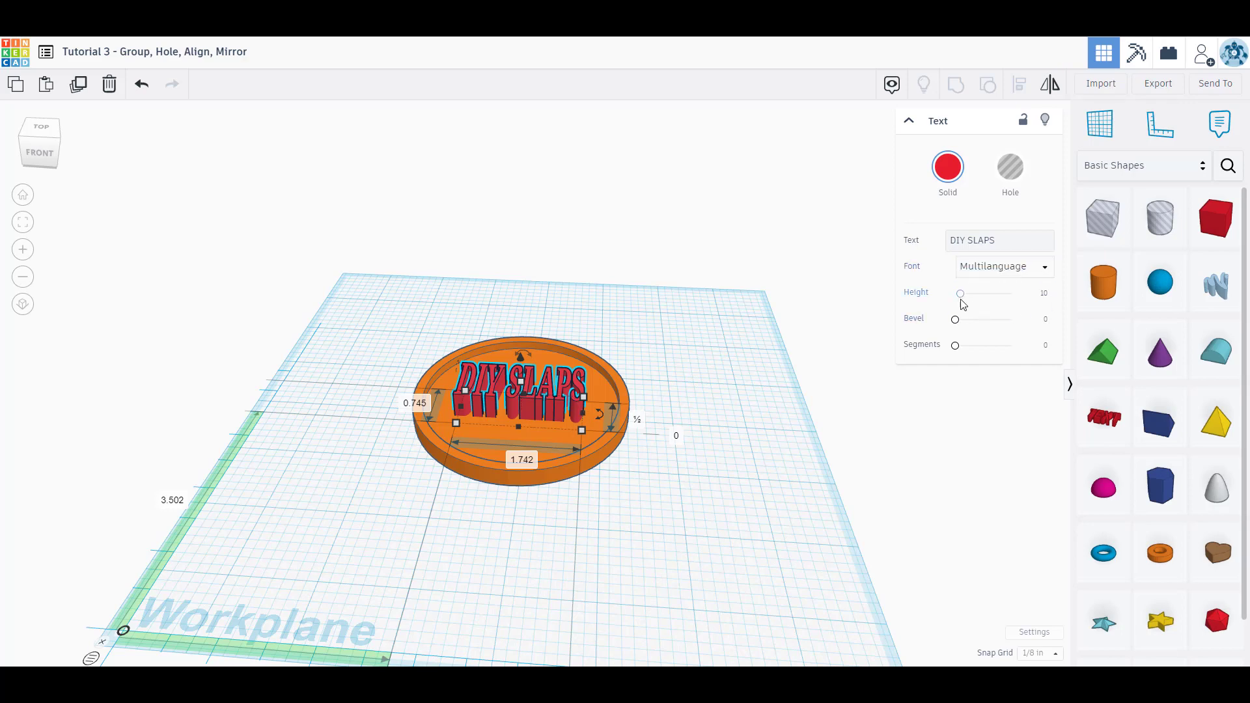
right_click_drag(555, 494, 649, 467)
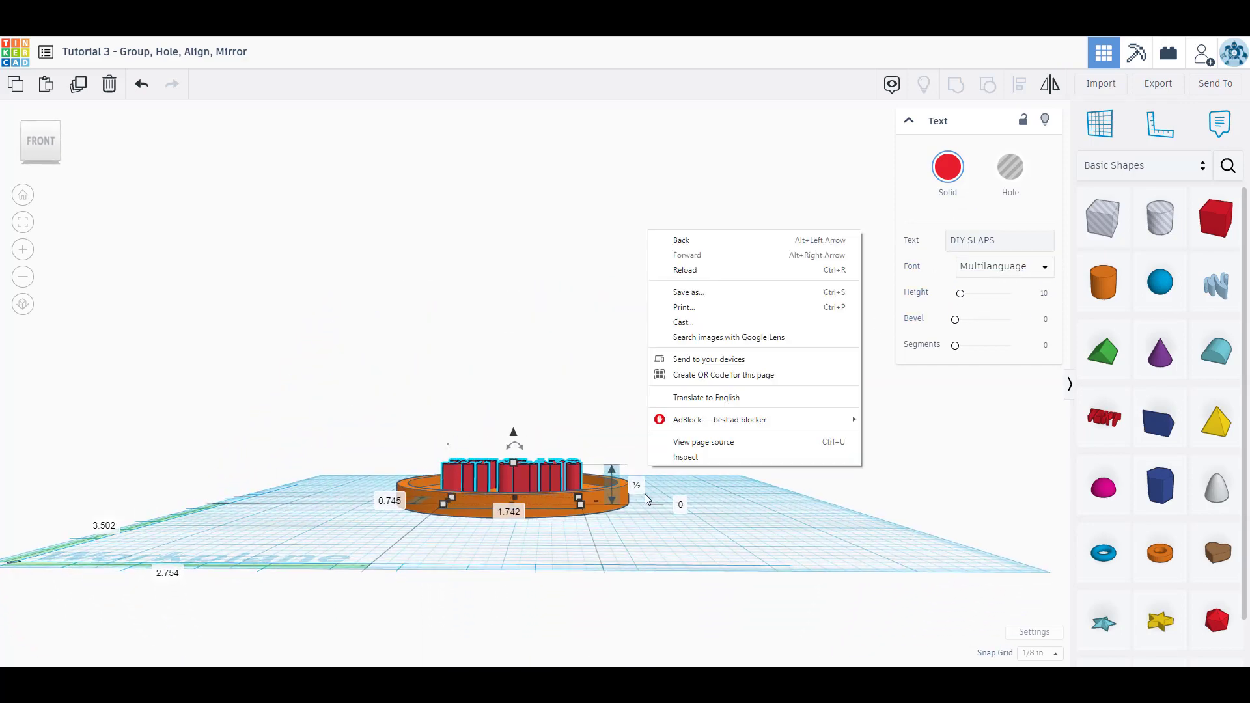
left_click(649, 529)
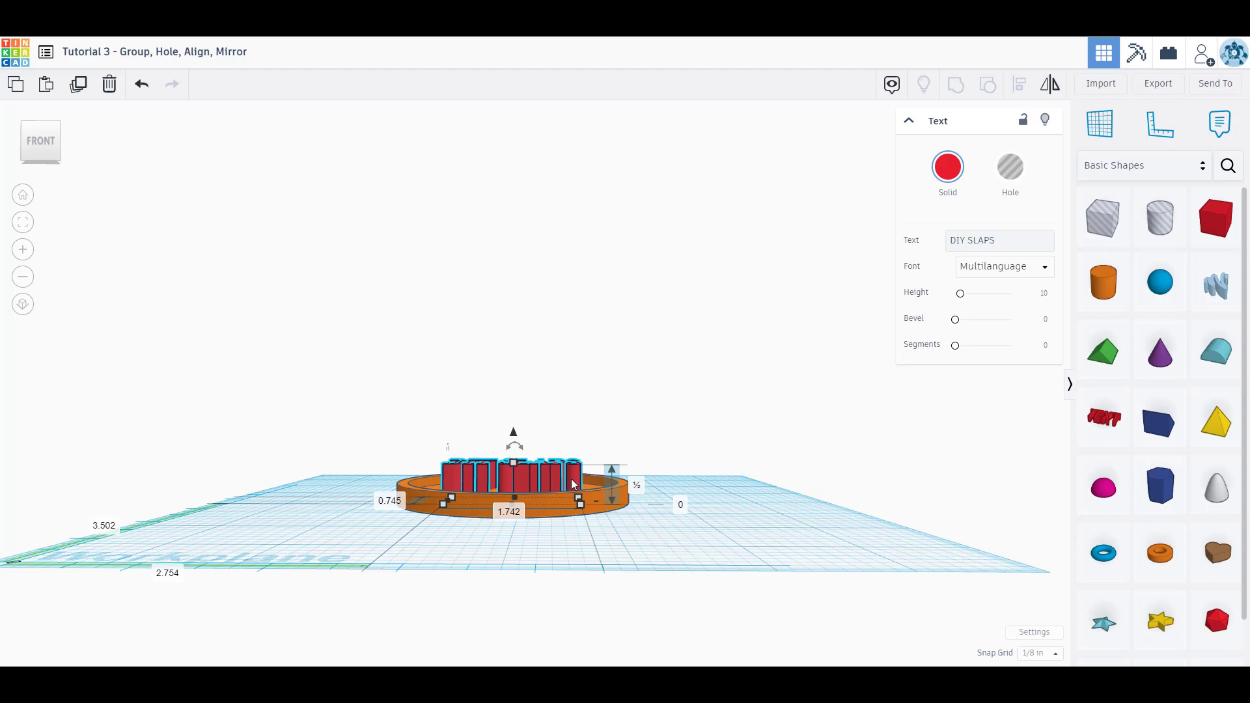
left_click_drag(514, 433, 514, 427)
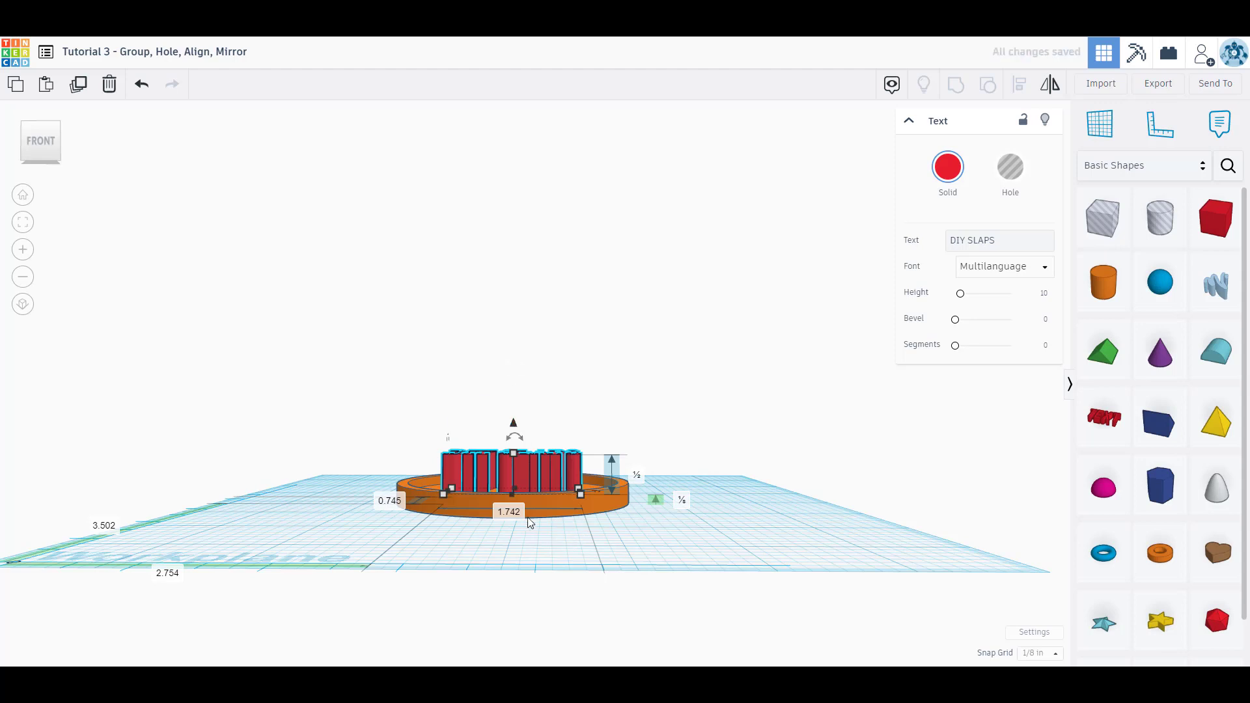
left_click(685, 499)
left_click(707, 501)
key("BackSpace")
key("BackSpace")
key("Return")
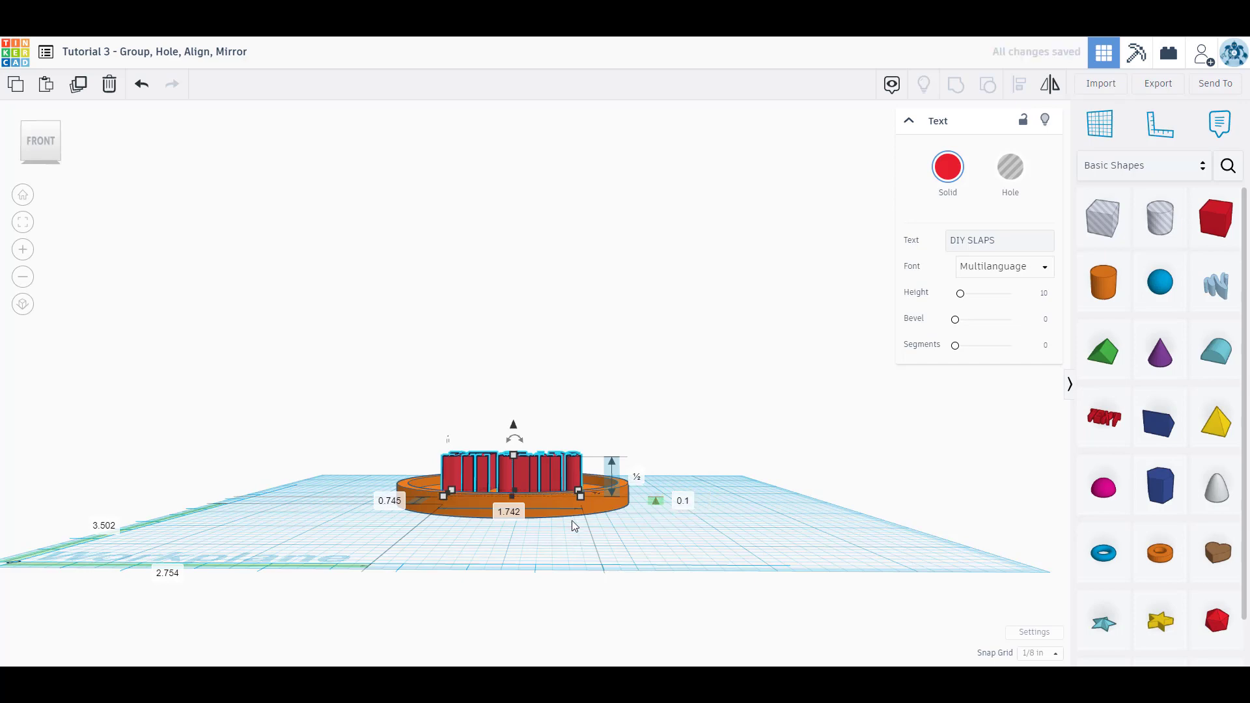
Try the Sans, Sans Mono and Serif fonts on the DIY SLAPS text and settle on Sans Mono.
right_click_drag(576, 538, 557, 615)
left_click(1032, 265)
left_click(1034, 268)
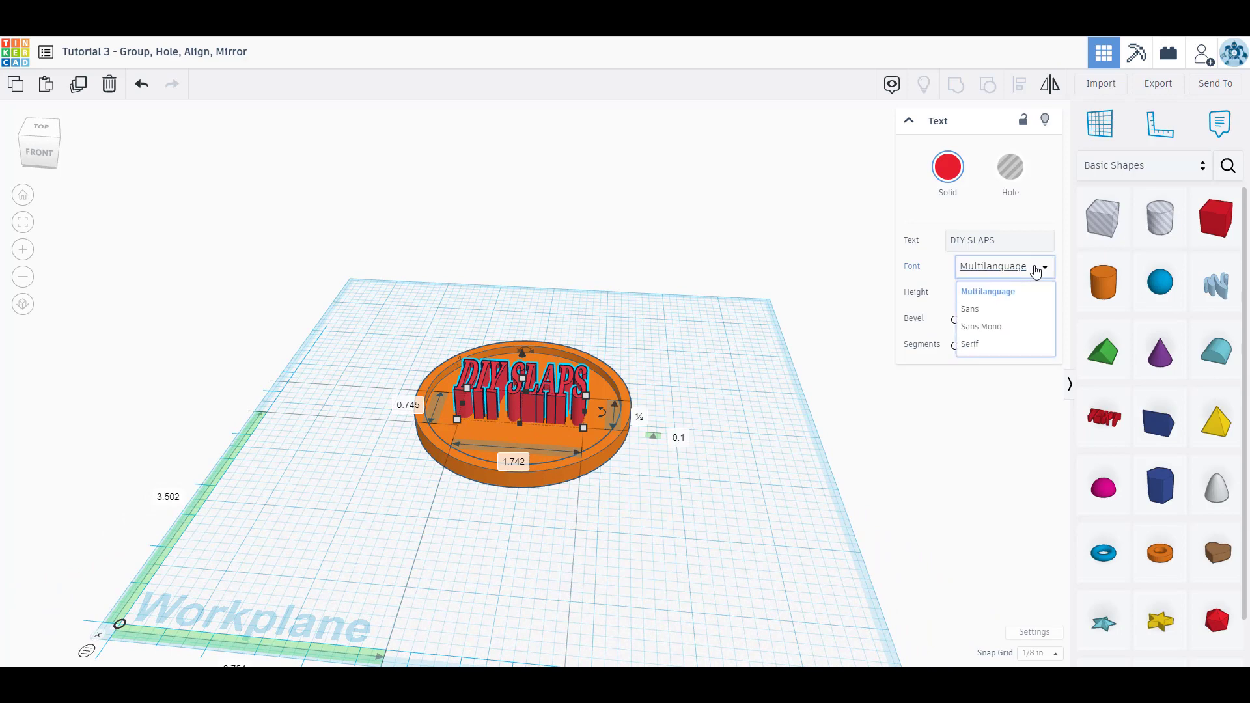
left_click(975, 311)
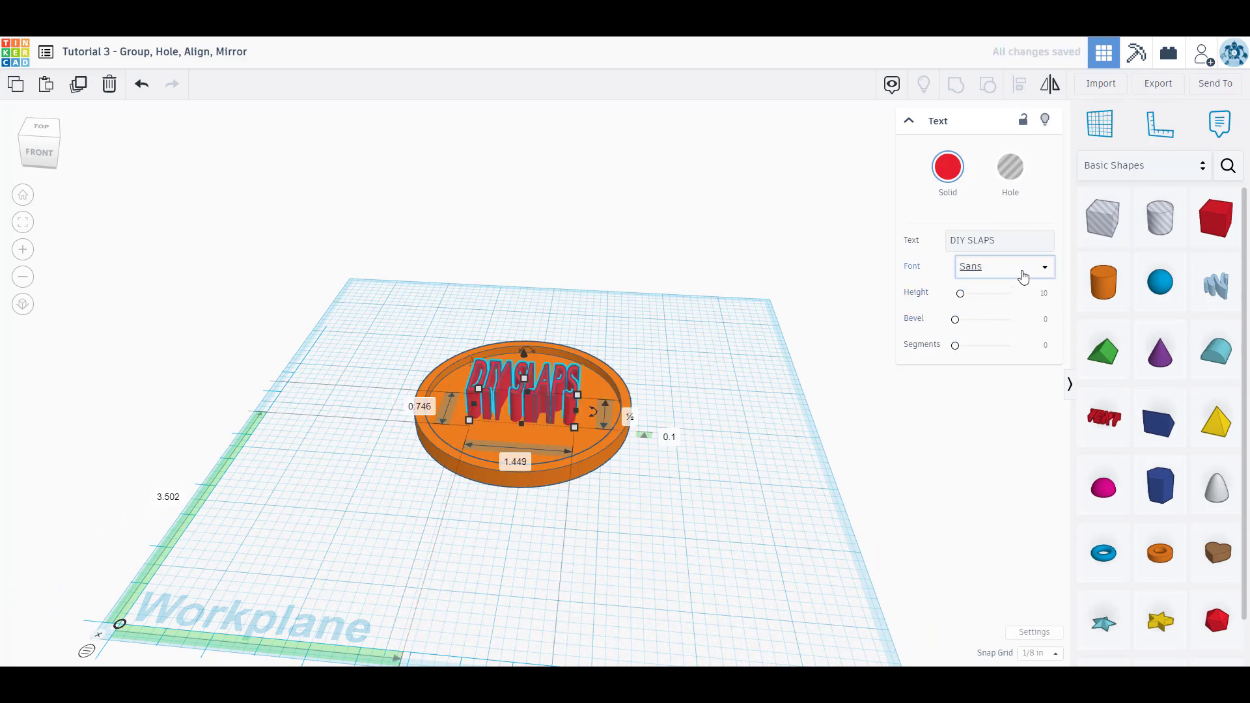
left_click(1021, 274)
left_click(1005, 326)
left_click(1014, 273)
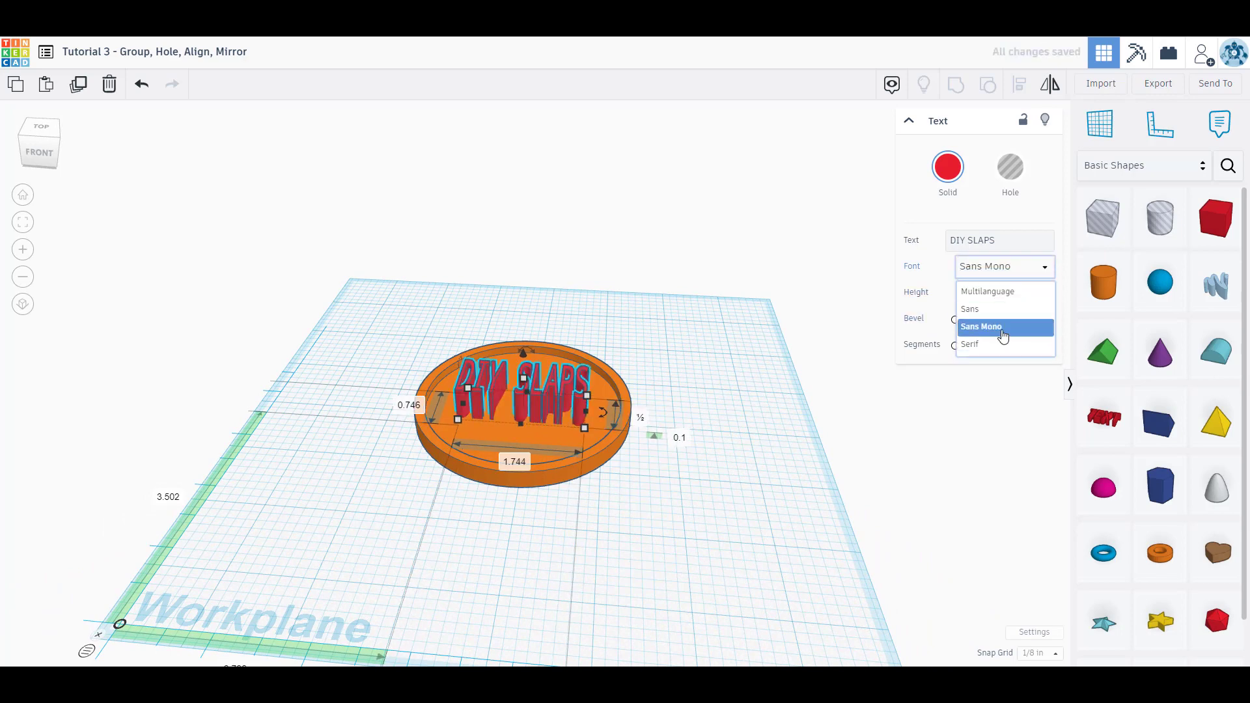
left_click(1003, 344)
left_click(1008, 272)
left_click(999, 326)
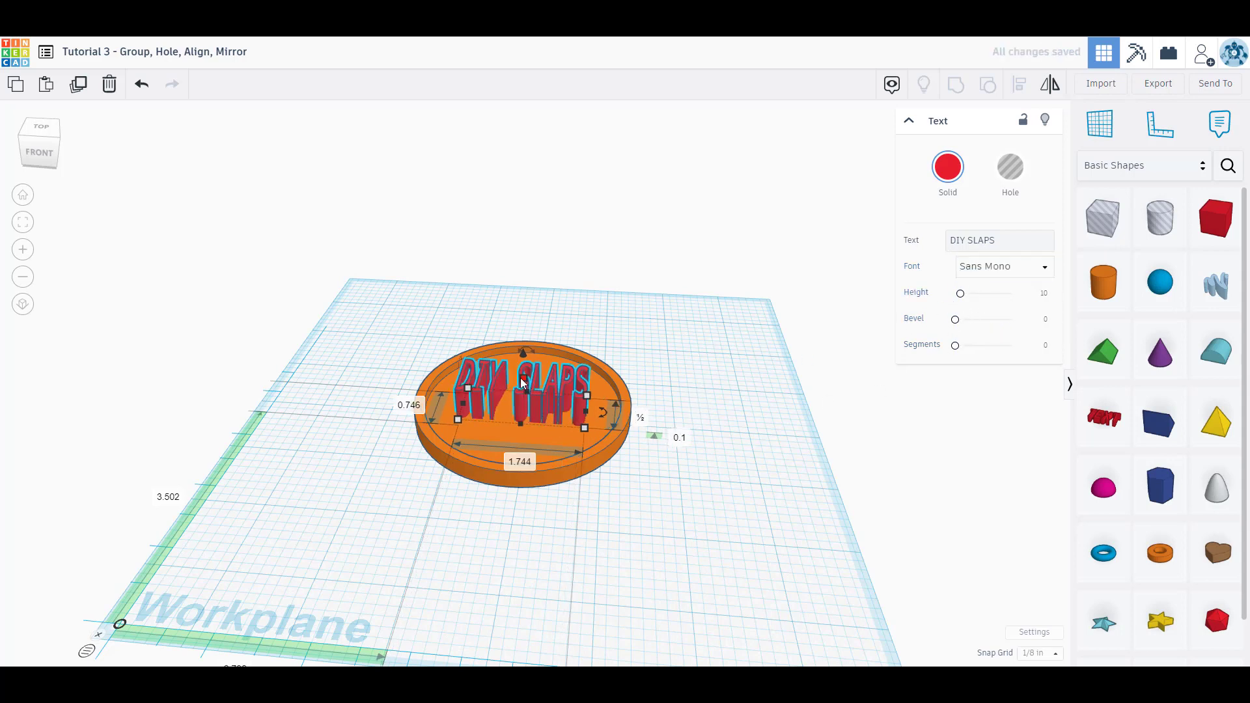
Reduce the DIY SLAPS text's height to 0.15 in and turn the text into a hole.
left_click_drag(524, 383, 524, 404)
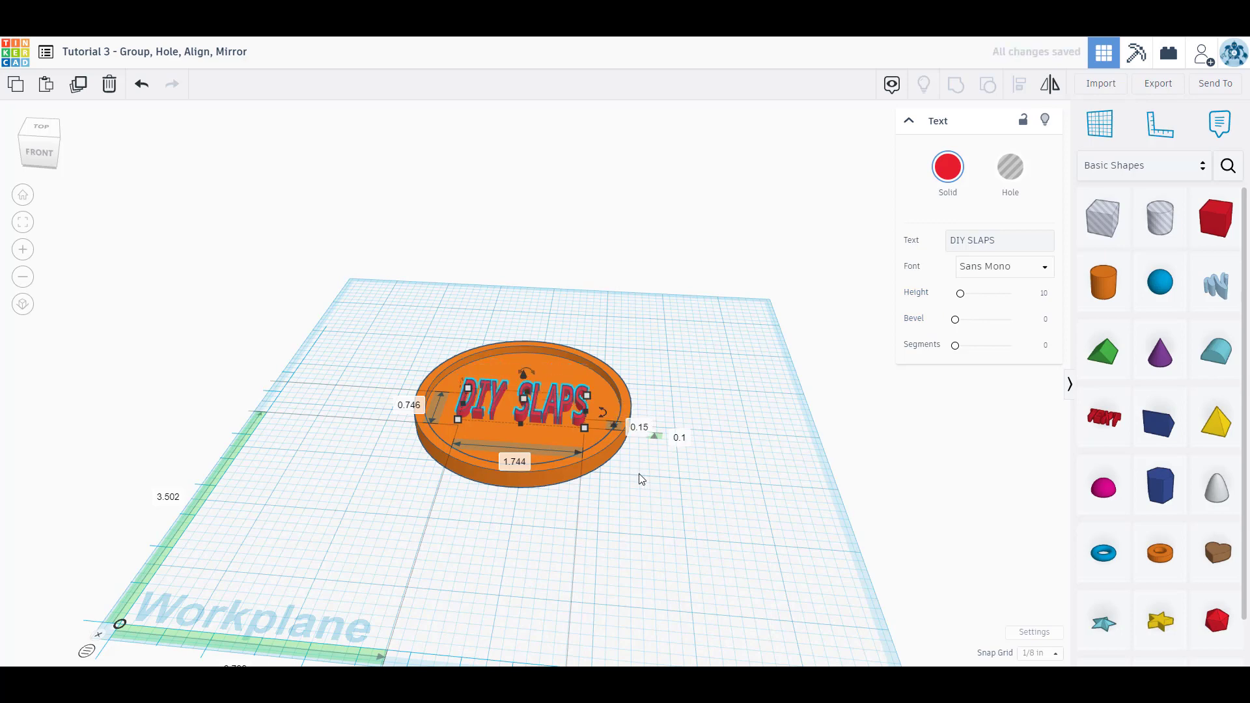
right_click_drag(639, 474, 615, 518)
left_click(533, 489)
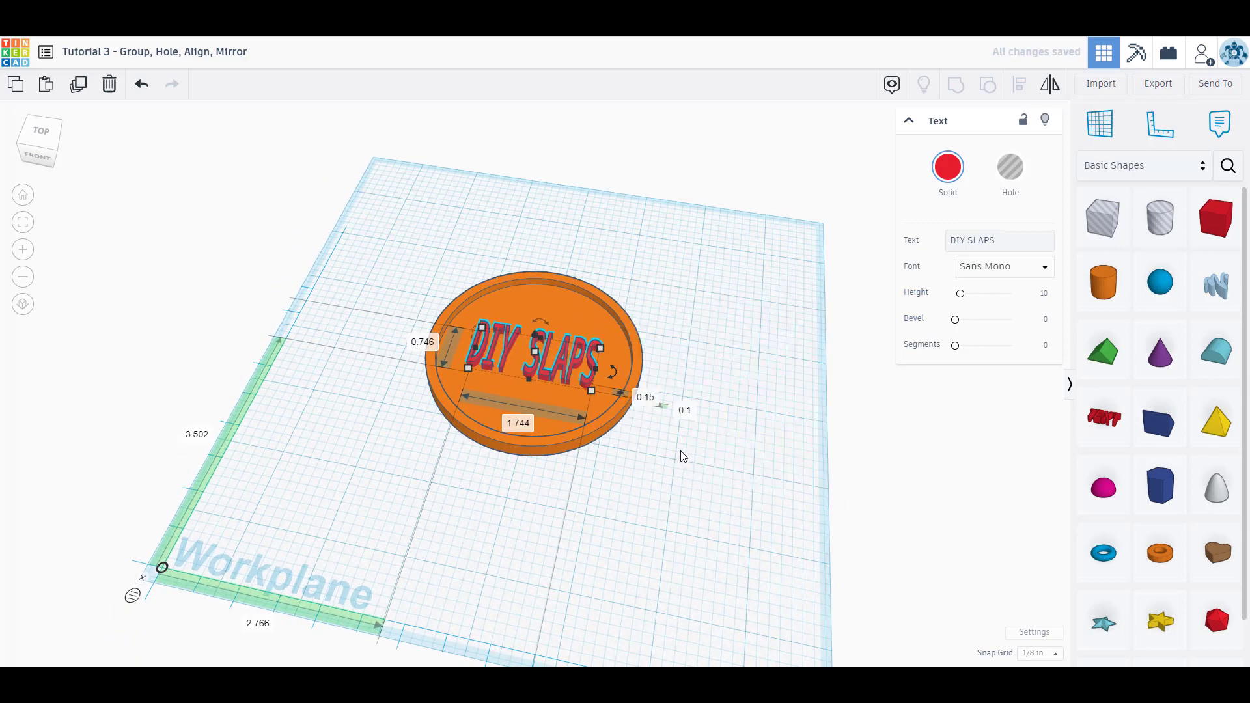
left_click(1001, 179)
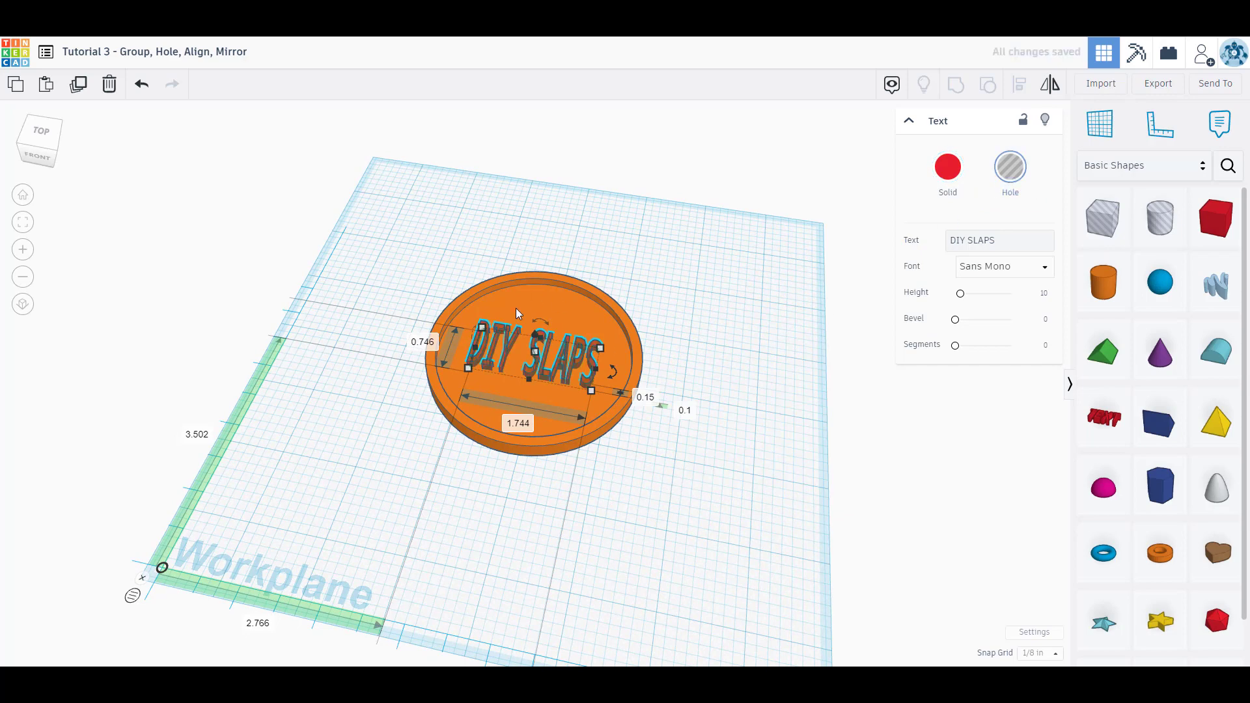
Group the Sans Mono text hole with the rimmed base to preview the engraving, and ungroup the two shapes.
left_click_drag(369, 208, 709, 540)
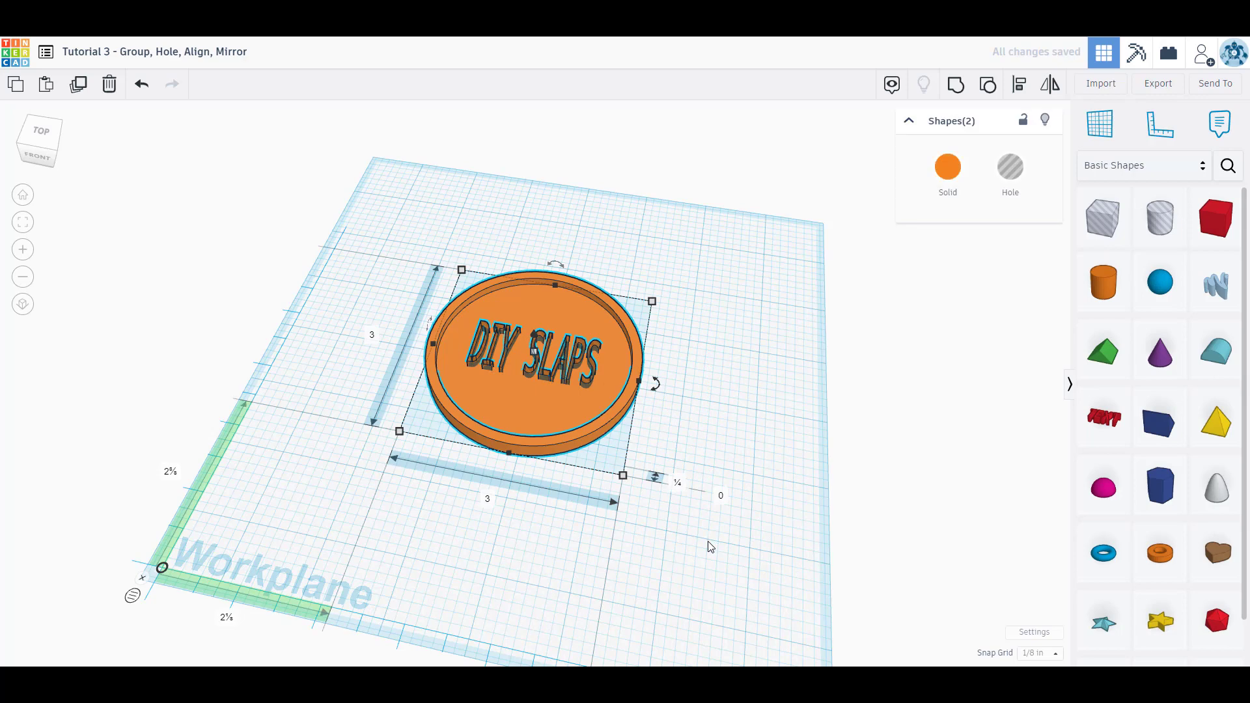
left_click(956, 85)
right_click_drag(566, 381, 621, 436)
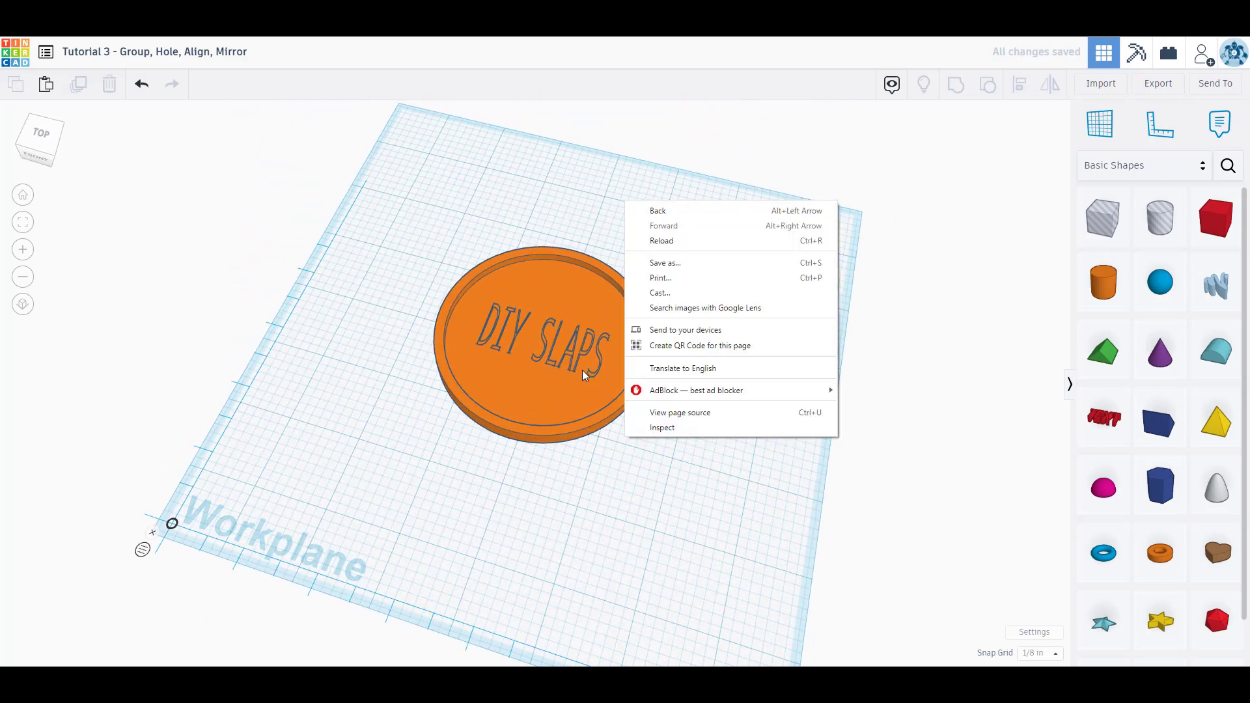
left_click(582, 370)
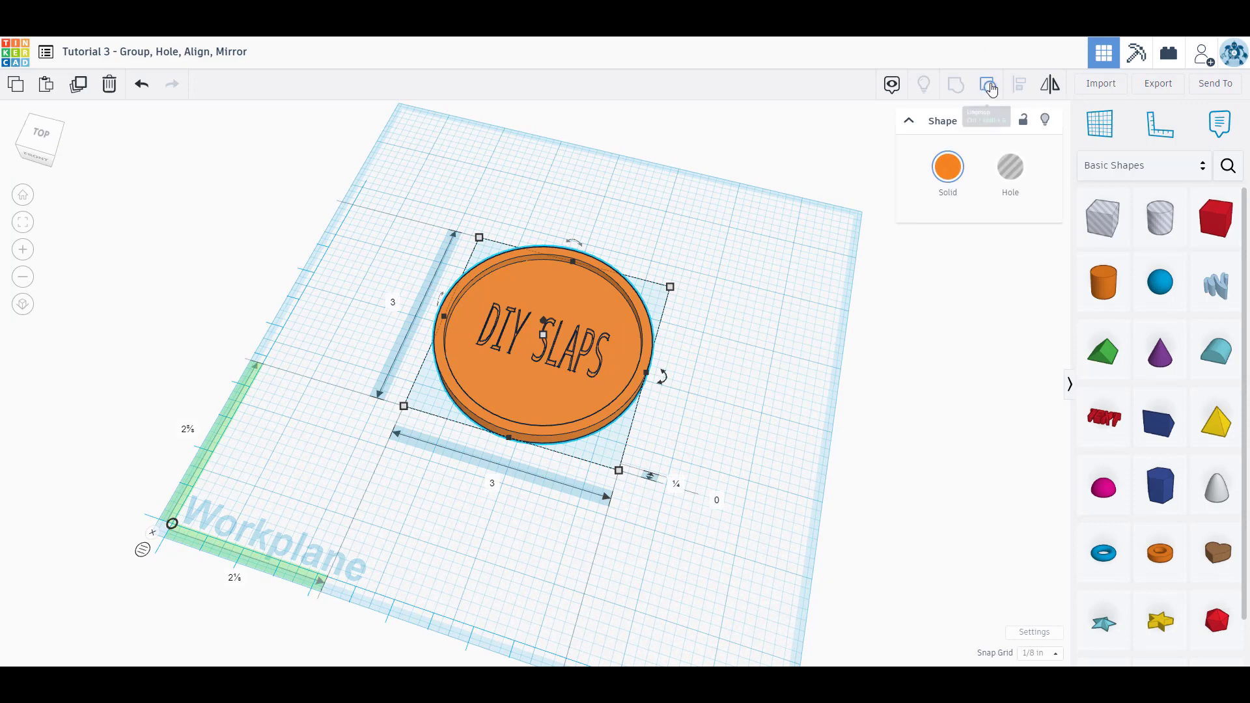
left_click(612, 334, "shift")
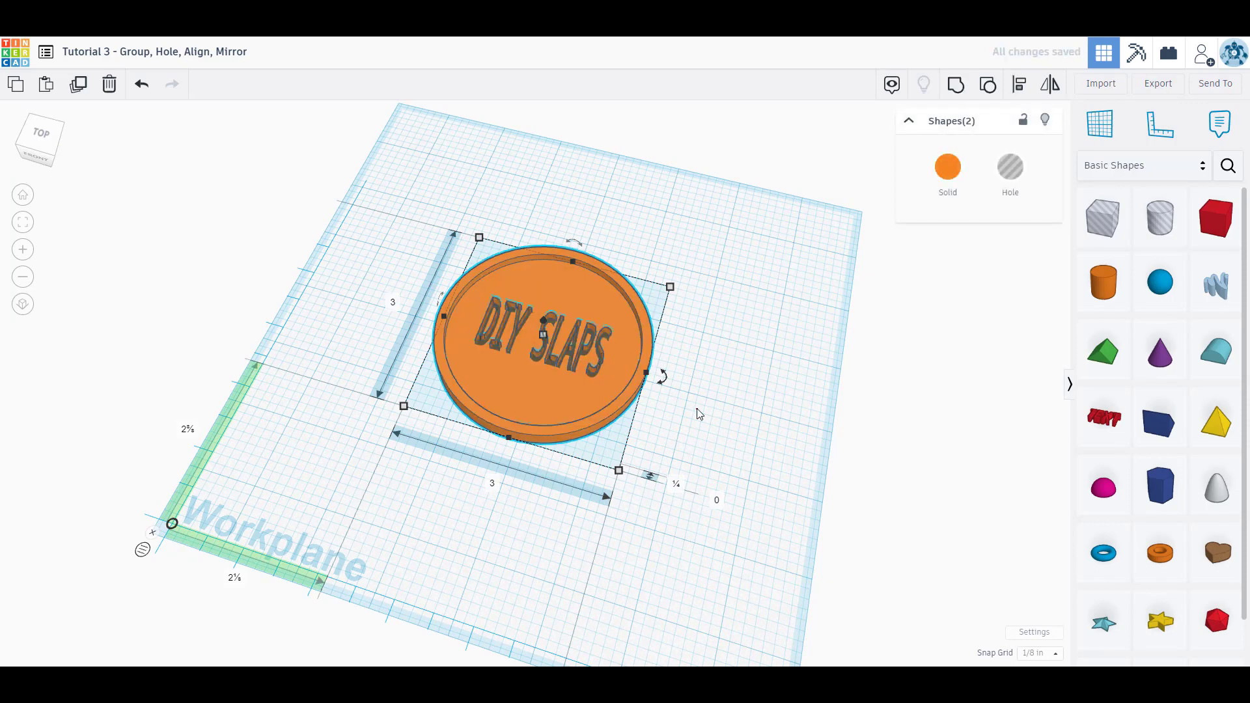
Change the DIY SLAPS text hole's font to Multilanguage and stretch the text to 2 1/4 in wide by 1 in deep.
left_click(599, 351)
left_click(982, 266)
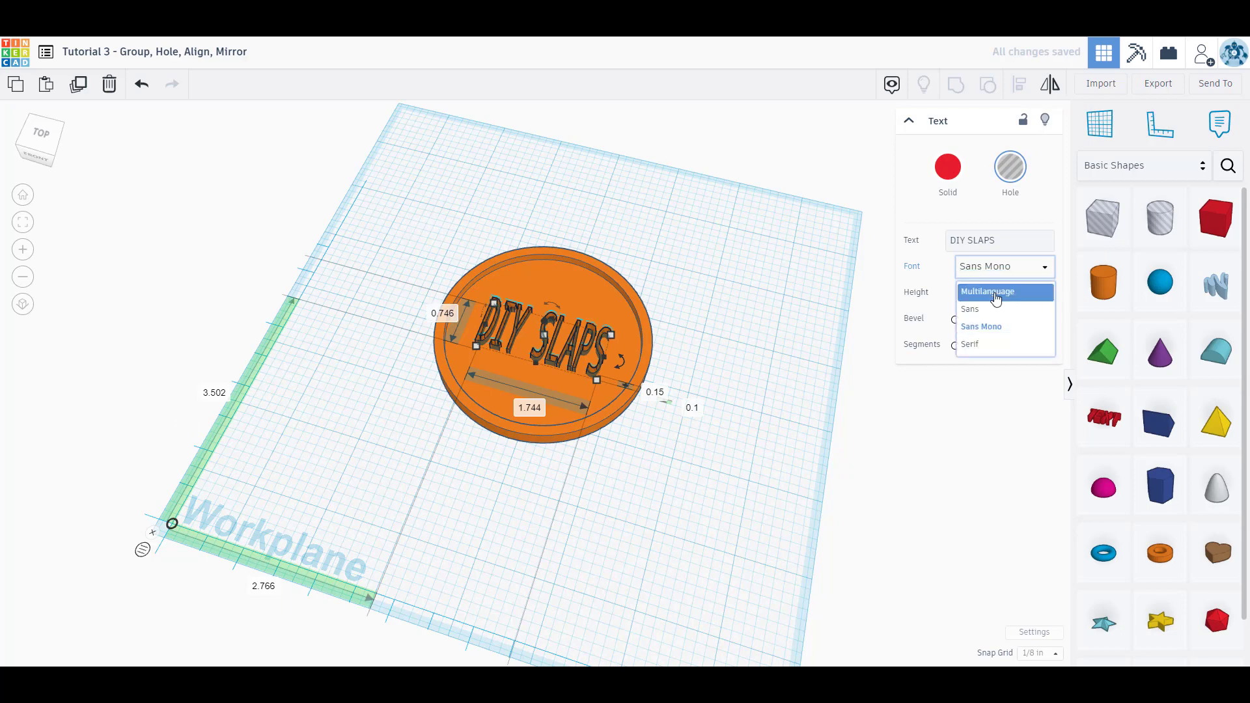
left_click(980, 286)
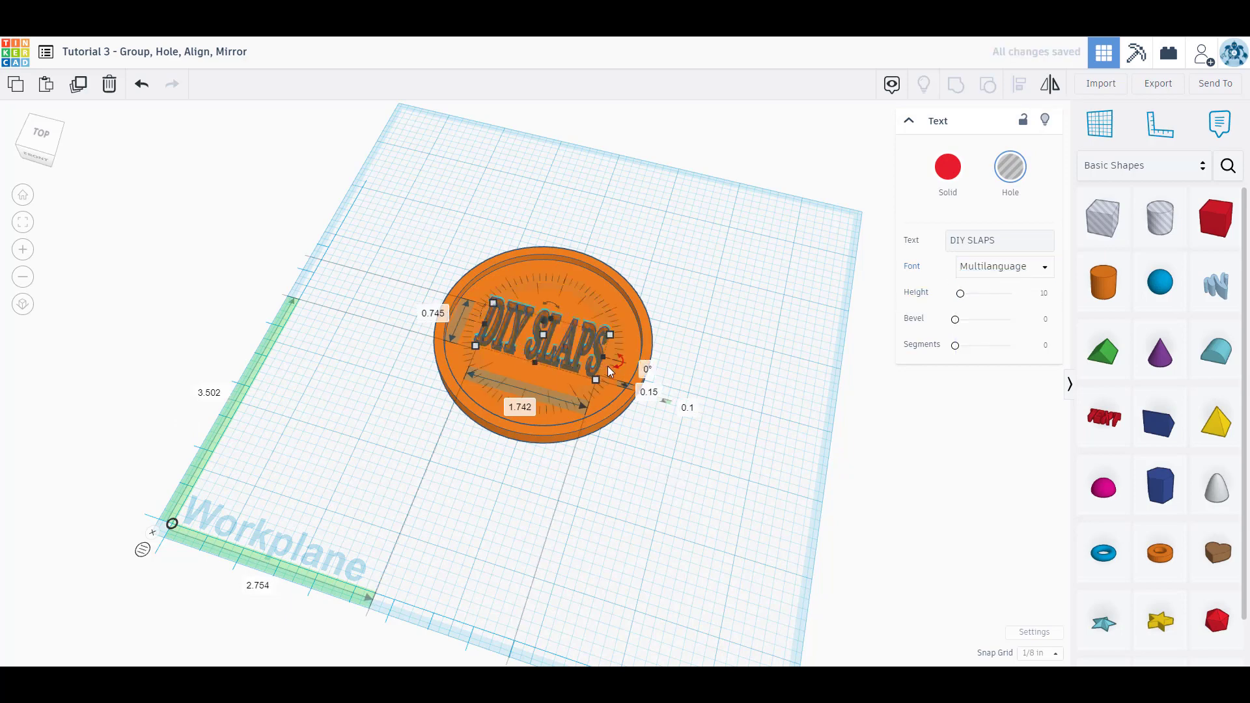
left_click_drag(605, 356, 621, 362)
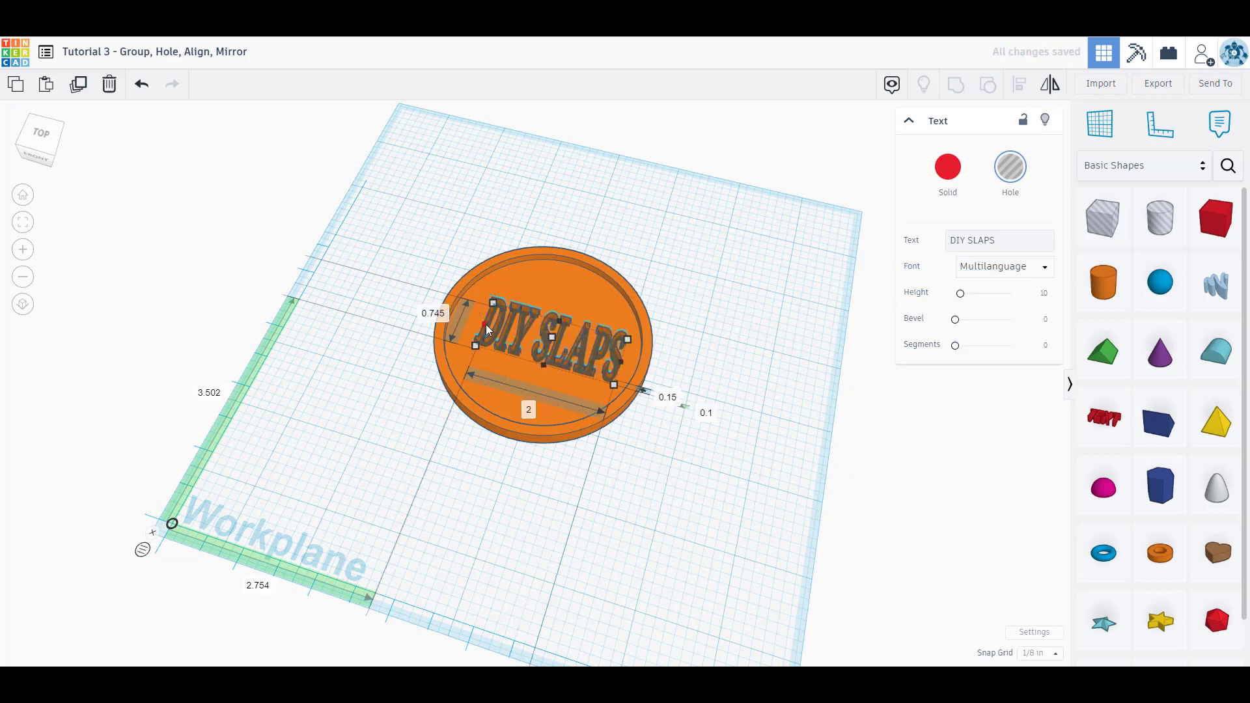
left_click_drag(485, 324, 470, 320)
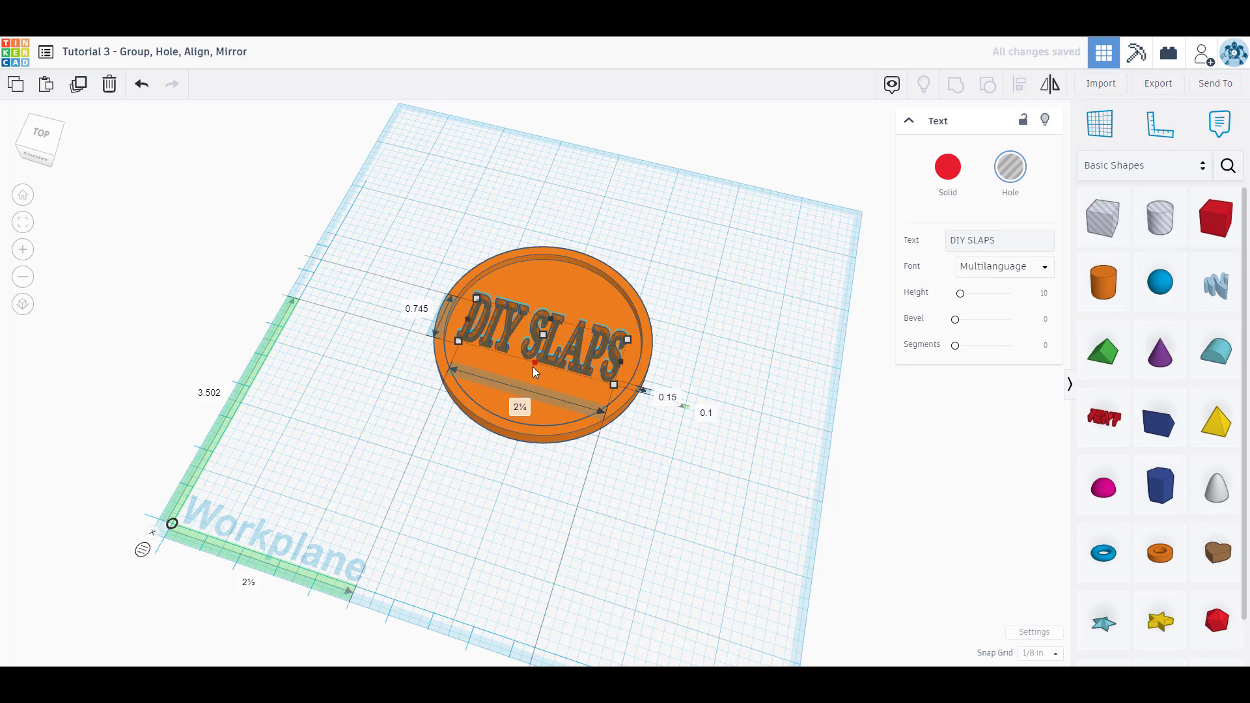
left_click_drag(533, 366, 530, 373)
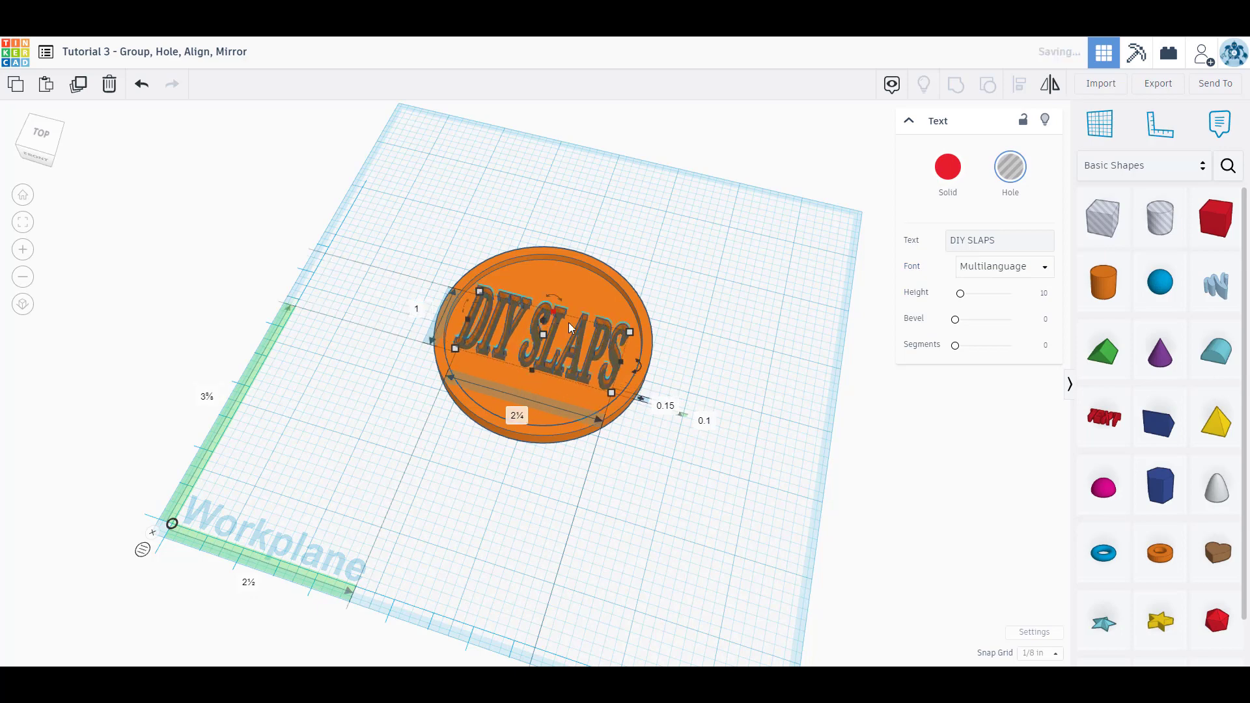
Group the enlarged text hole with the base to examine the engraved lettering, and ungroup them again.
left_click_drag(663, 484, 330, 227)
left_click(962, 92)
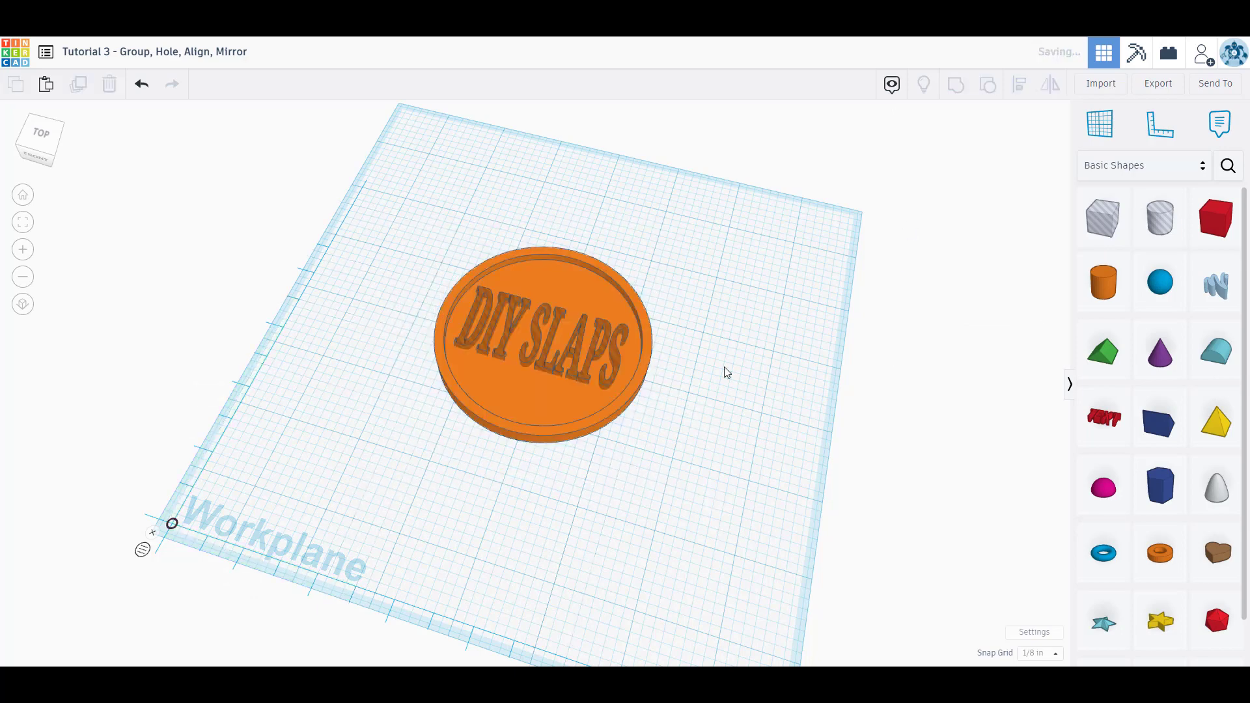
left_click(670, 424)
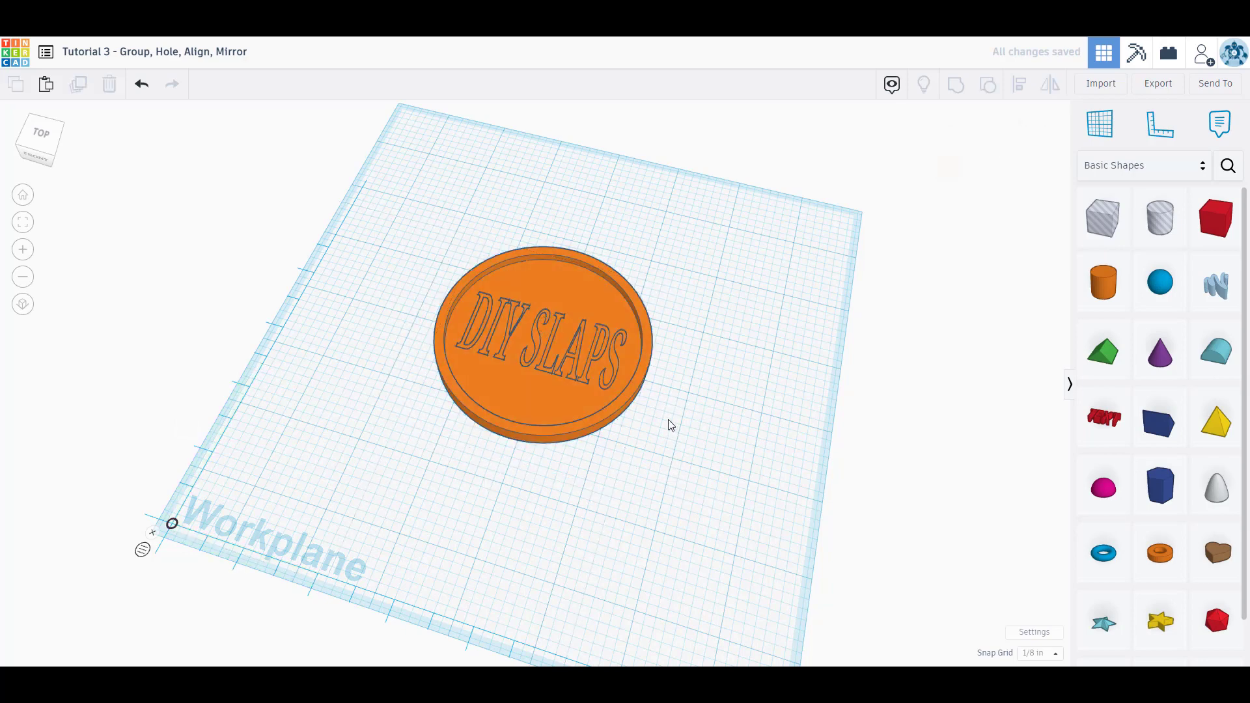
right_click_drag(670, 423, 678, 495)
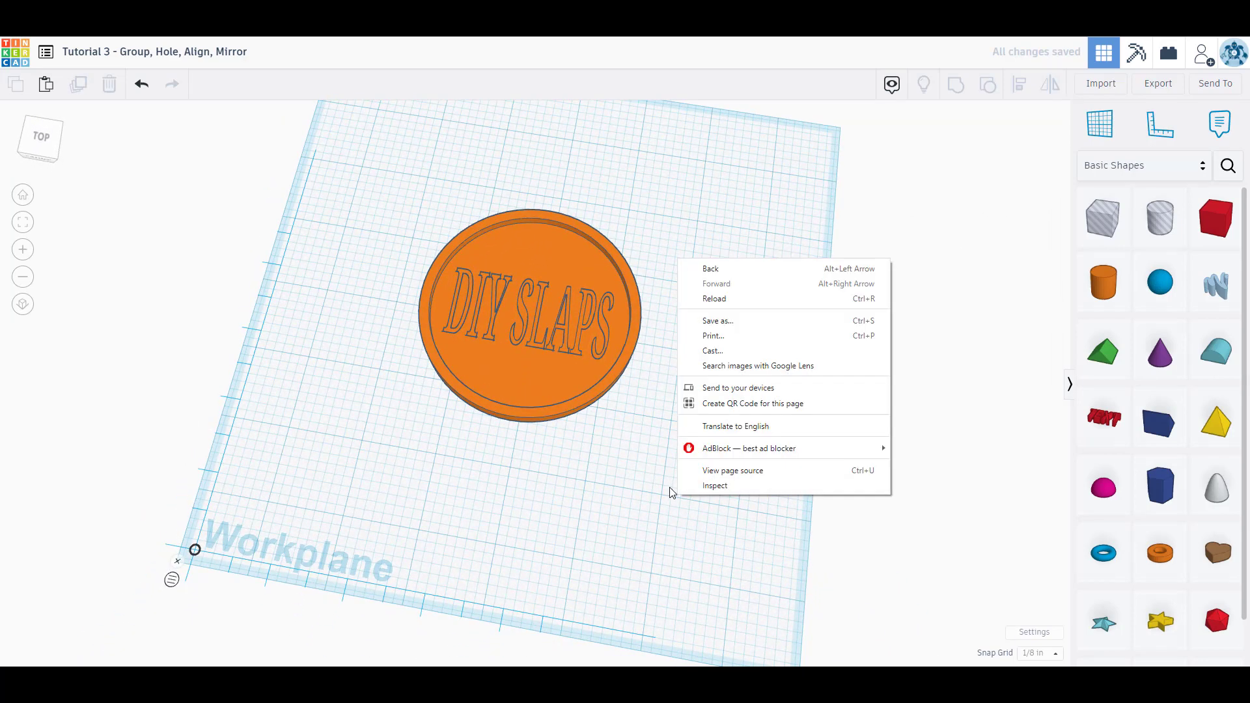
left_click(588, 452)
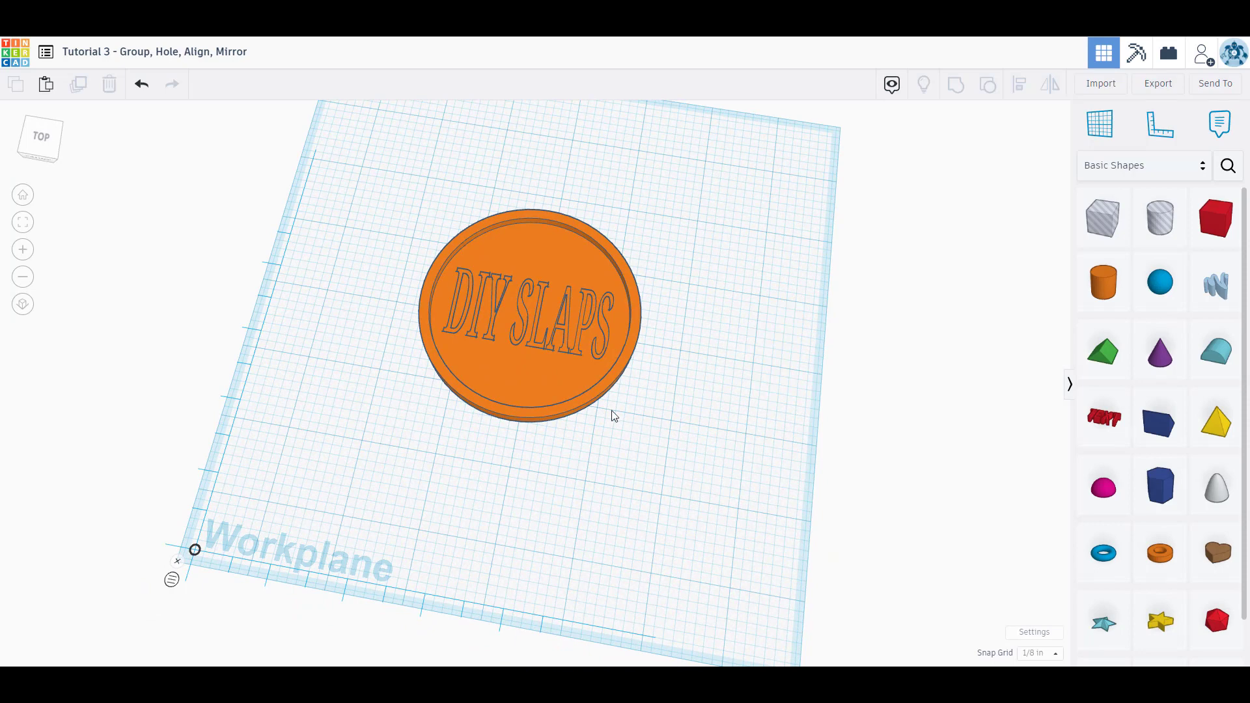
left_click(522, 346)
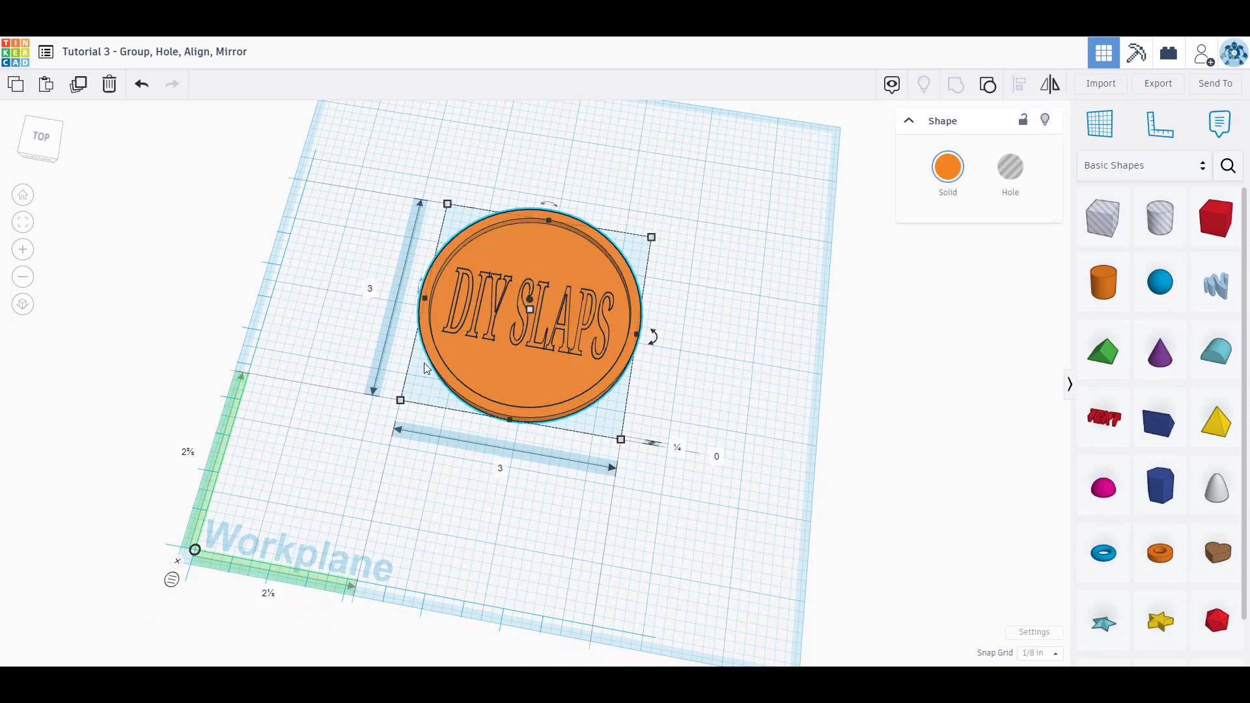
left_click(987, 84)
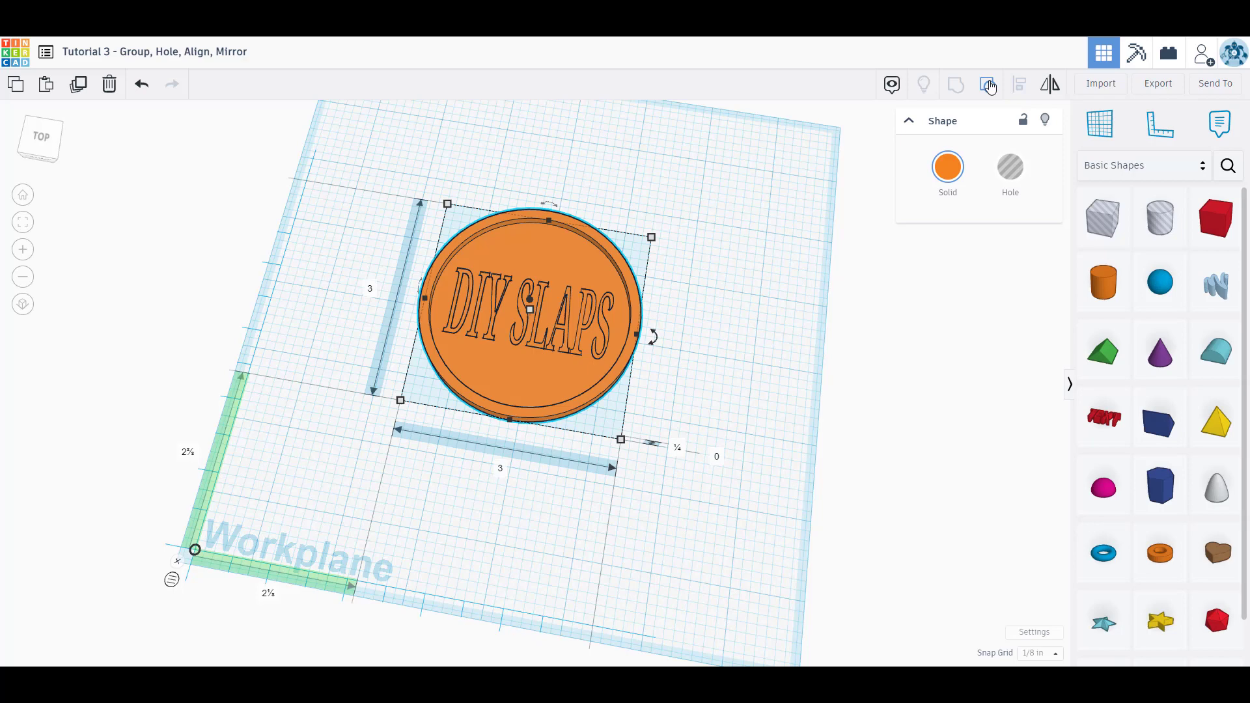
Mirror the DIY SLAPS text hole across its width so the lettering reads backwards.
left_click(580, 322)
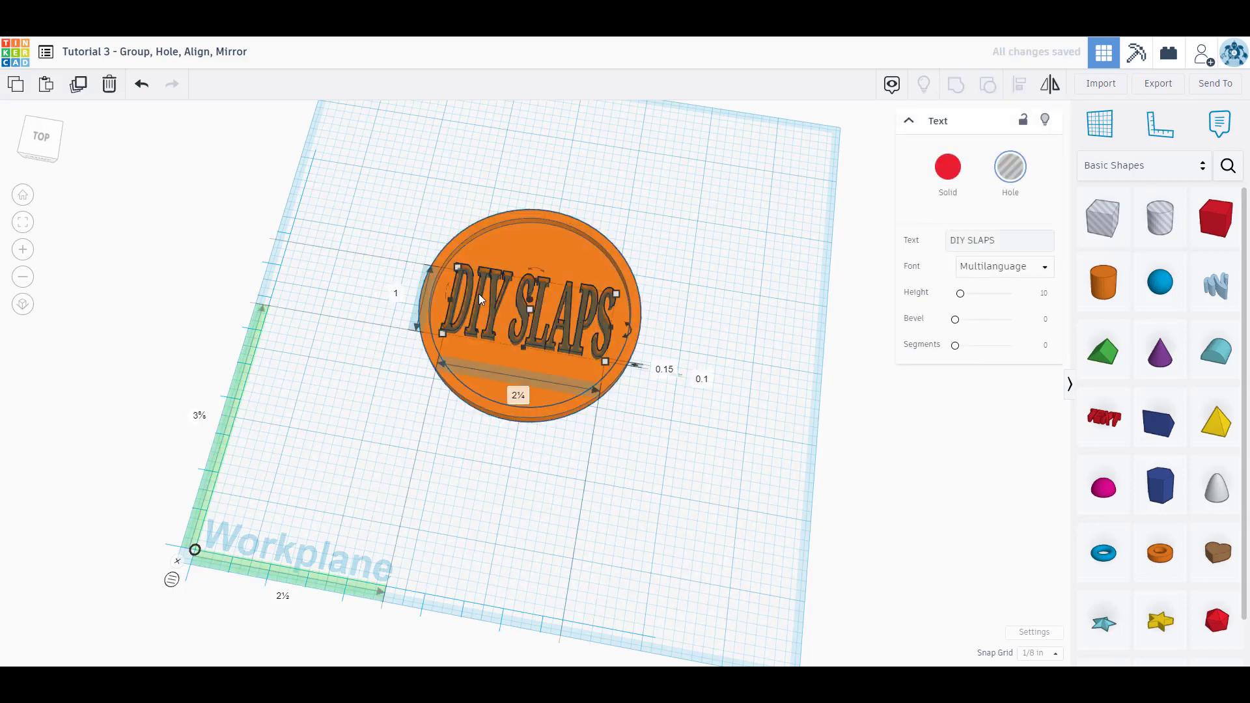
left_click(1053, 84)
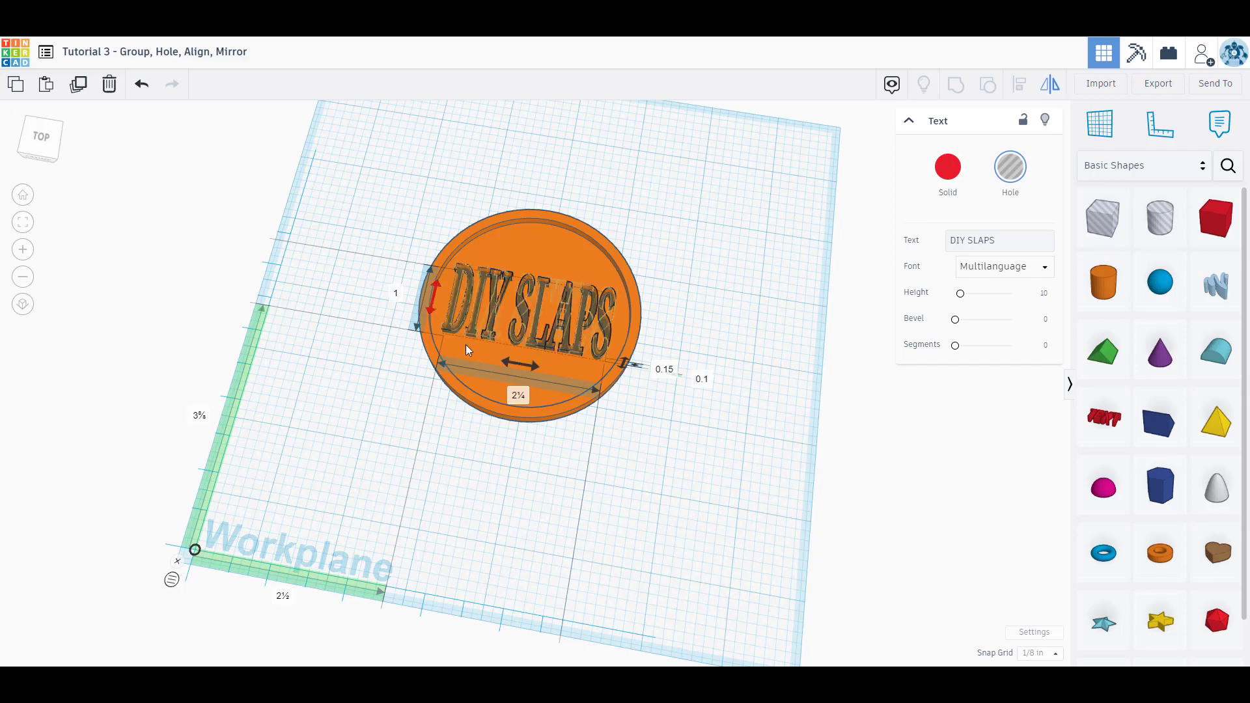
right_click_drag(645, 446, 664, 368)
left_click(518, 437)
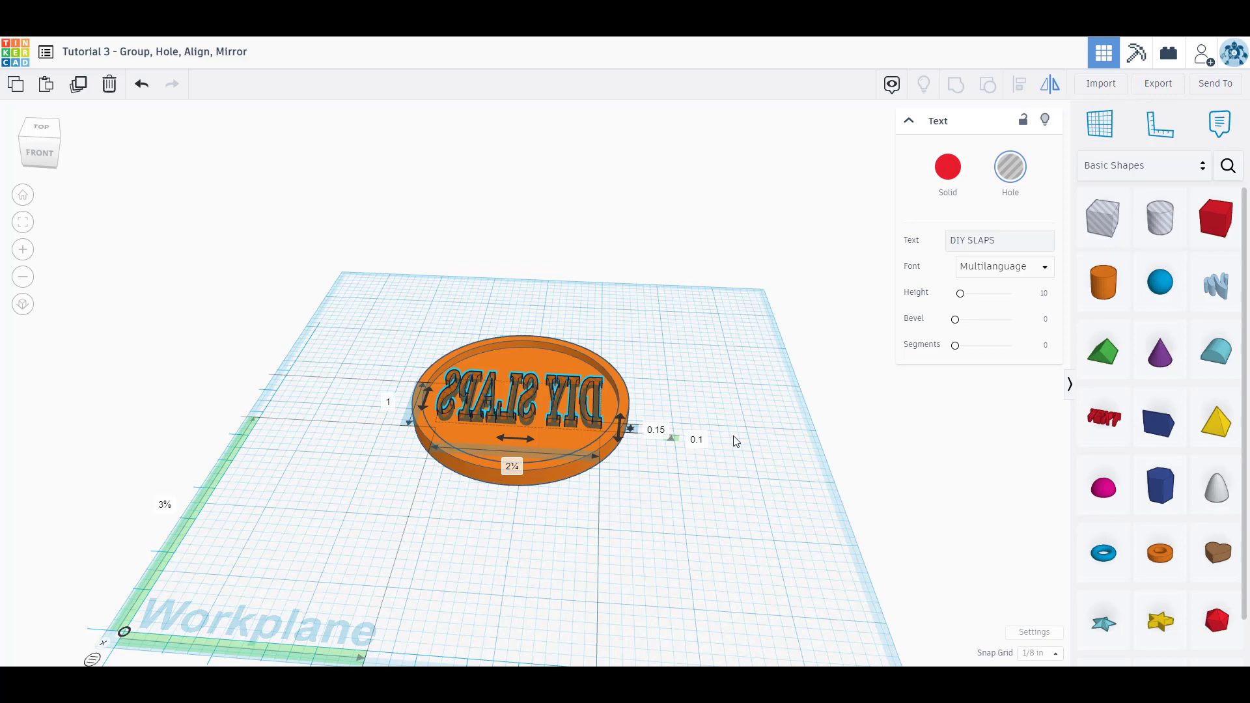
Group the mirrored DIY SLAPS text hole with the rimmed base to engrave the reversed lettering.
left_click(669, 519)
right_click_drag(645, 475, 653, 522)
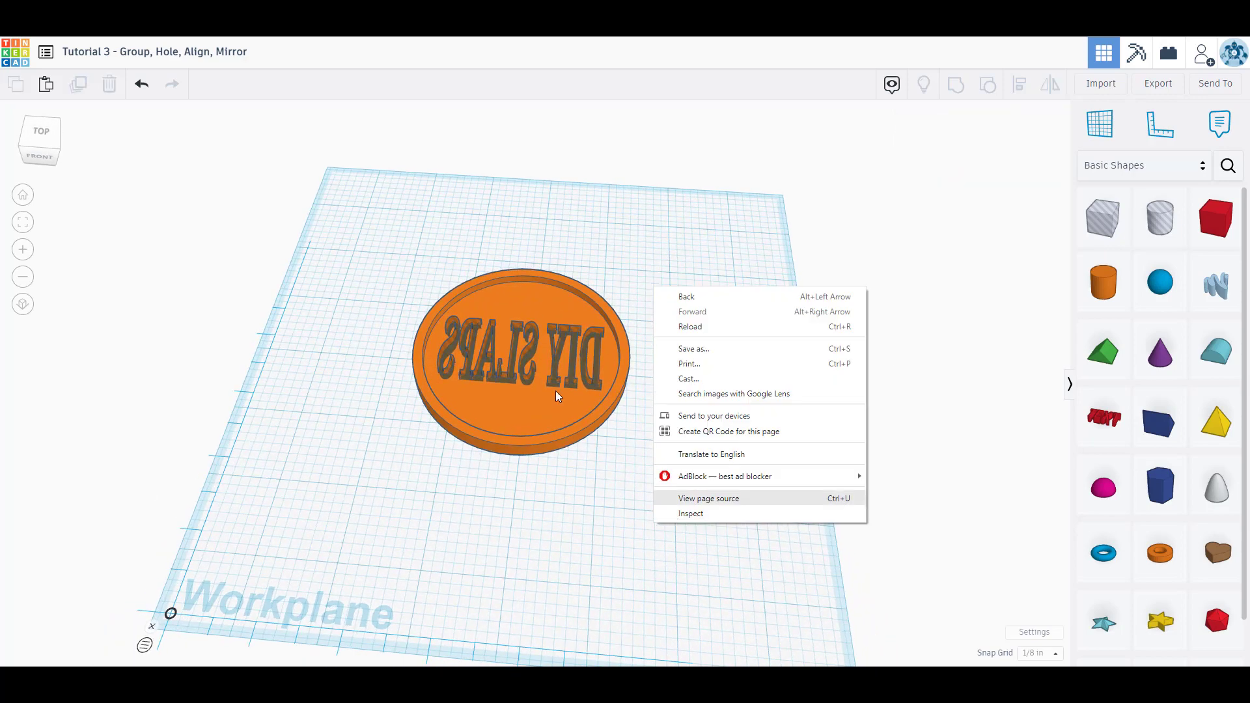
left_click(614, 494)
left_click_drag(704, 507, 404, 244)
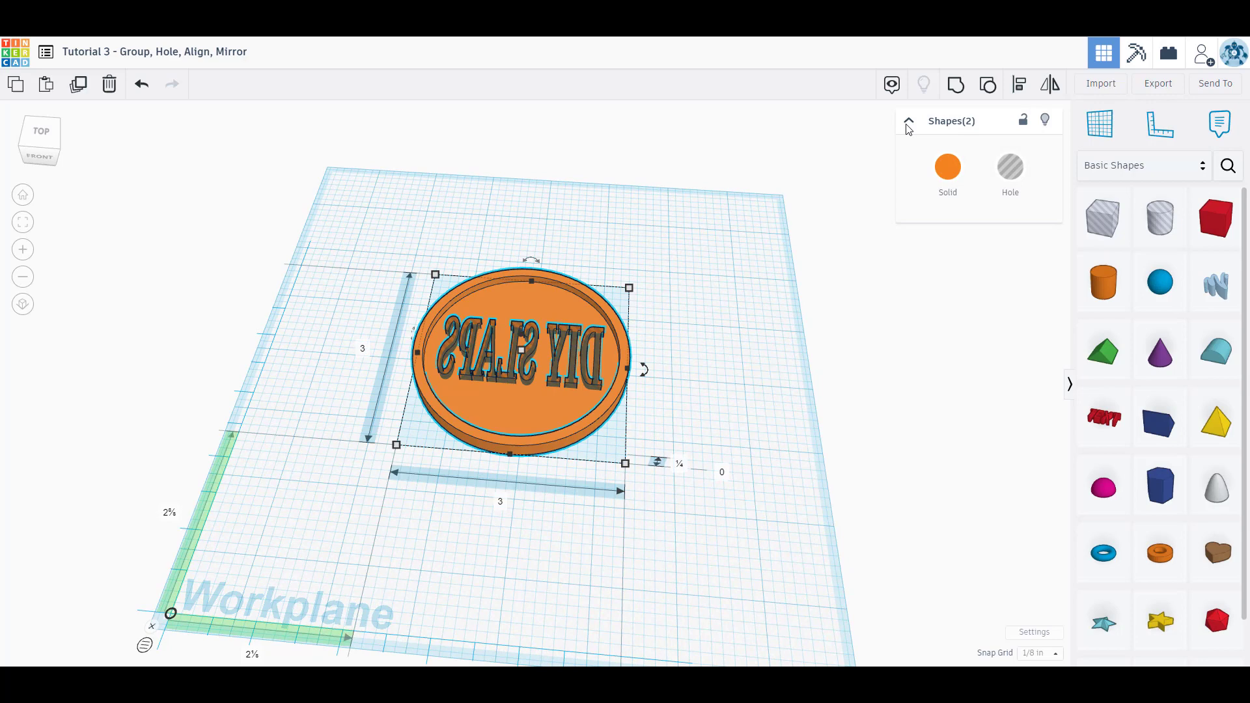
left_click(956, 83)
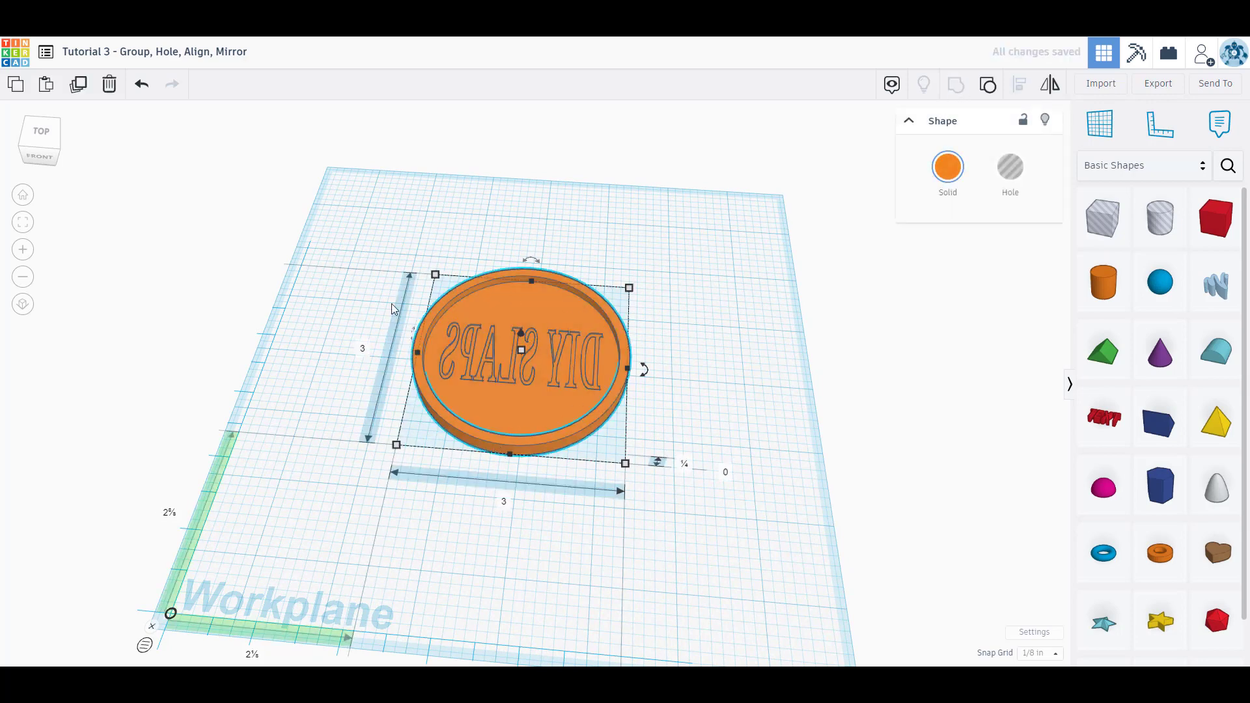
left_click(636, 424)
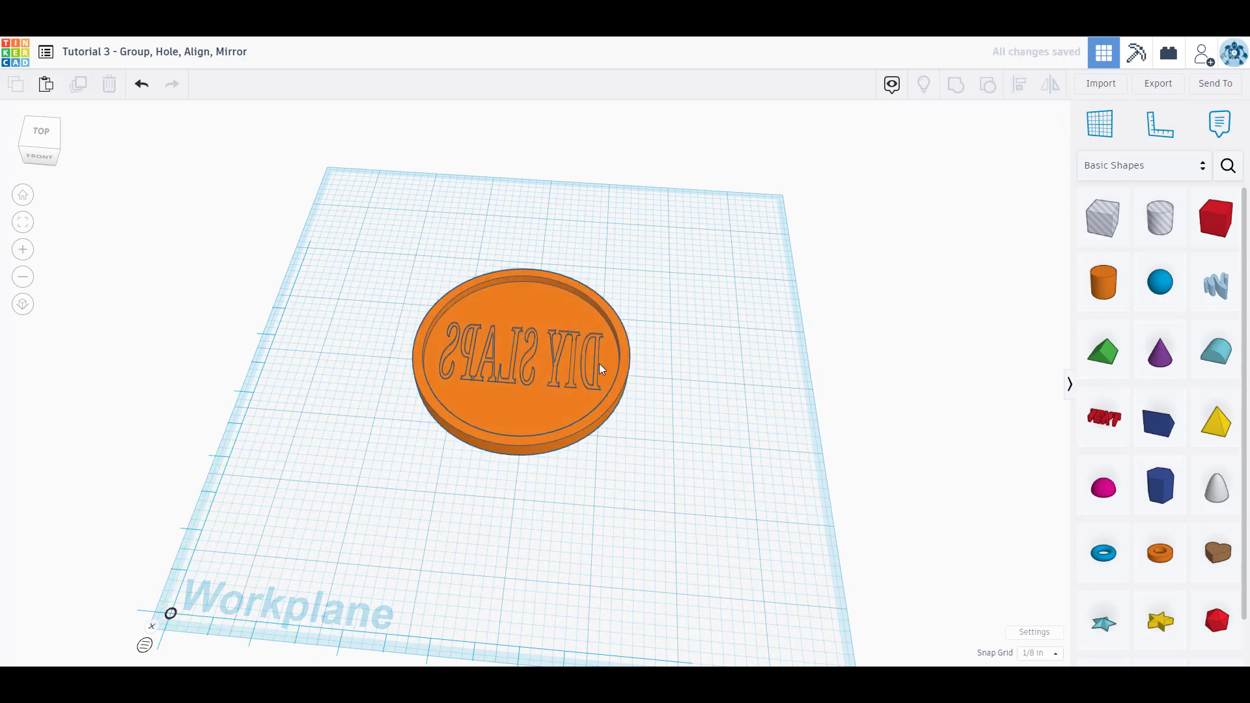